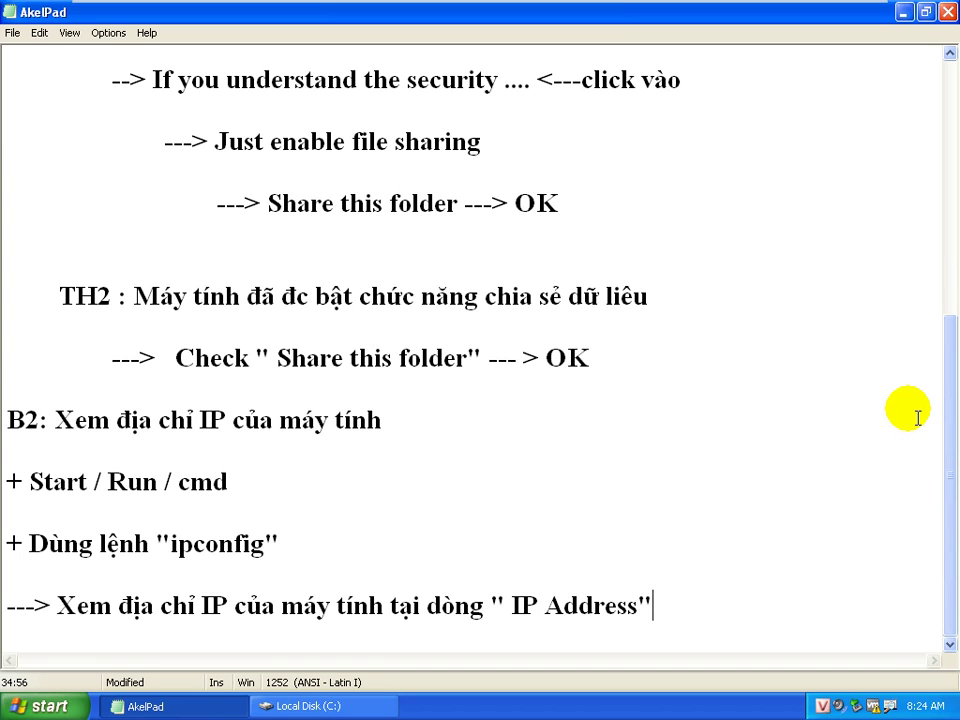
Launch cmd from Run and run ipconfig to show the IP configuration
{"action": "left_click", "coordinate": [72, 706]}
{"action": "left_click", "coordinate": [92, 612]}
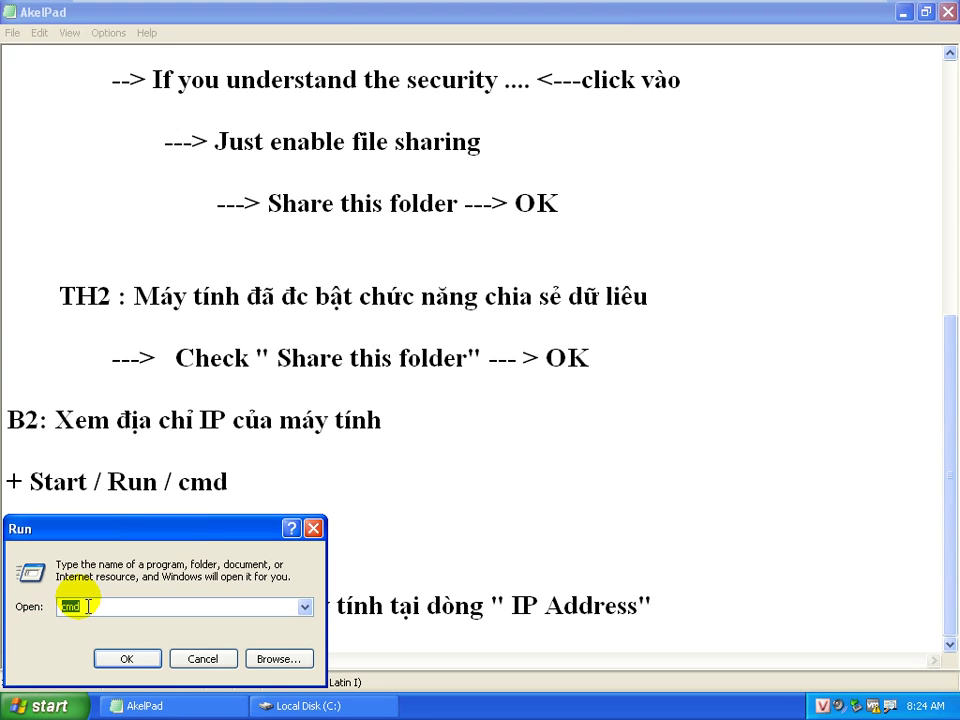
{"action": "key", "text": "Return"}
{"action": "type", "text": "ipconf"}
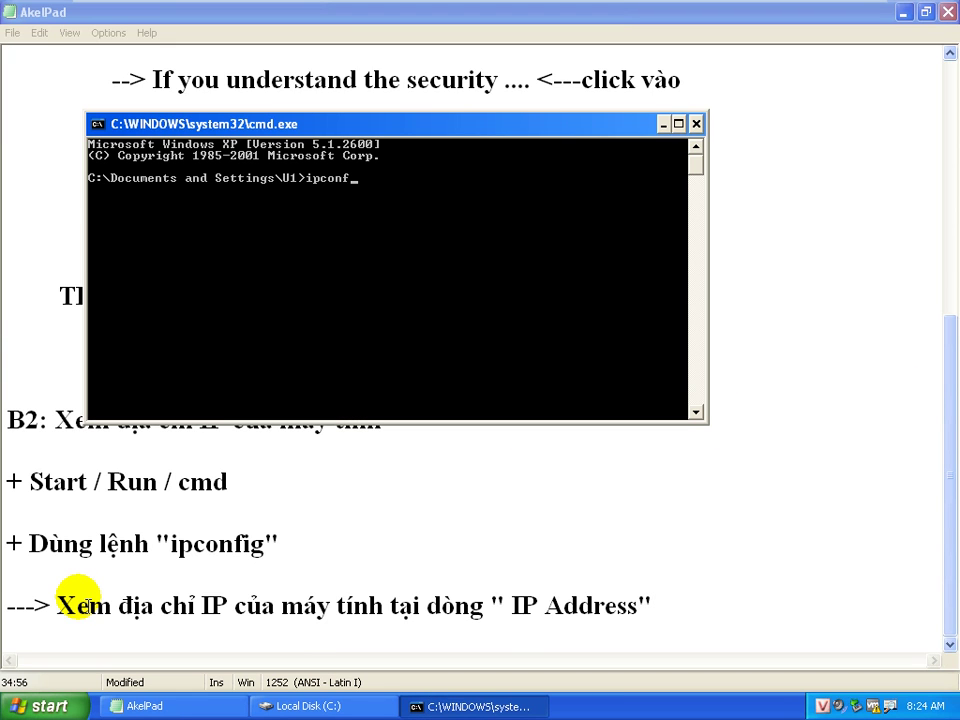
{"action": "type", "text": "ig"}
{"action": "key", "text": "Return"}
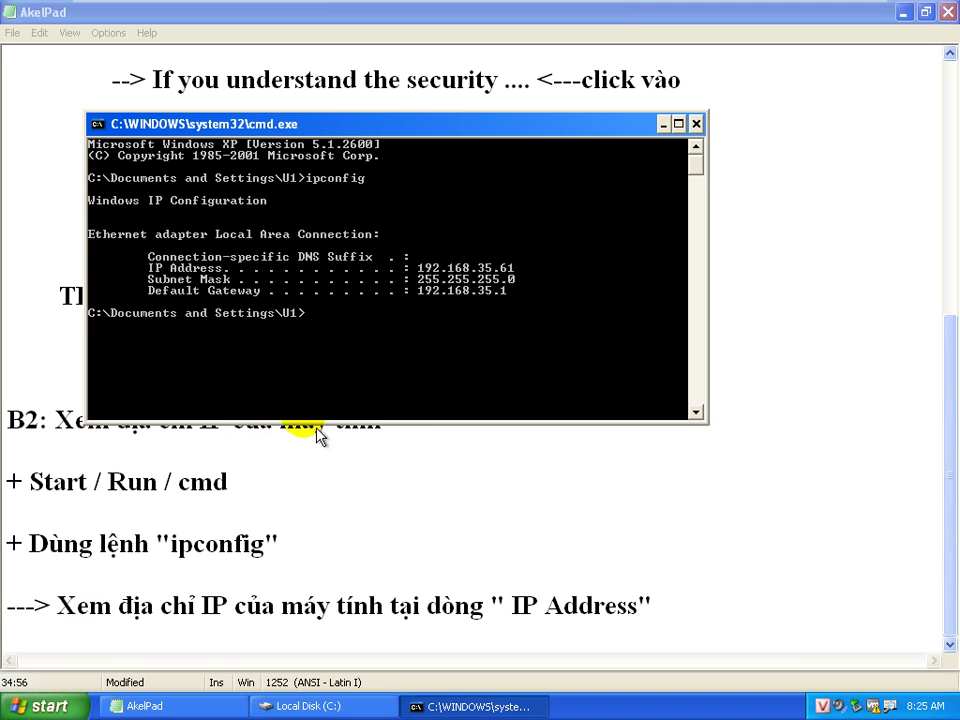
Mark the IP Address line showing 192.168.35.61 in the console
{"action": "right_click", "coordinate": [189, 266]}
{"action": "left_click", "coordinate": [206, 274]}
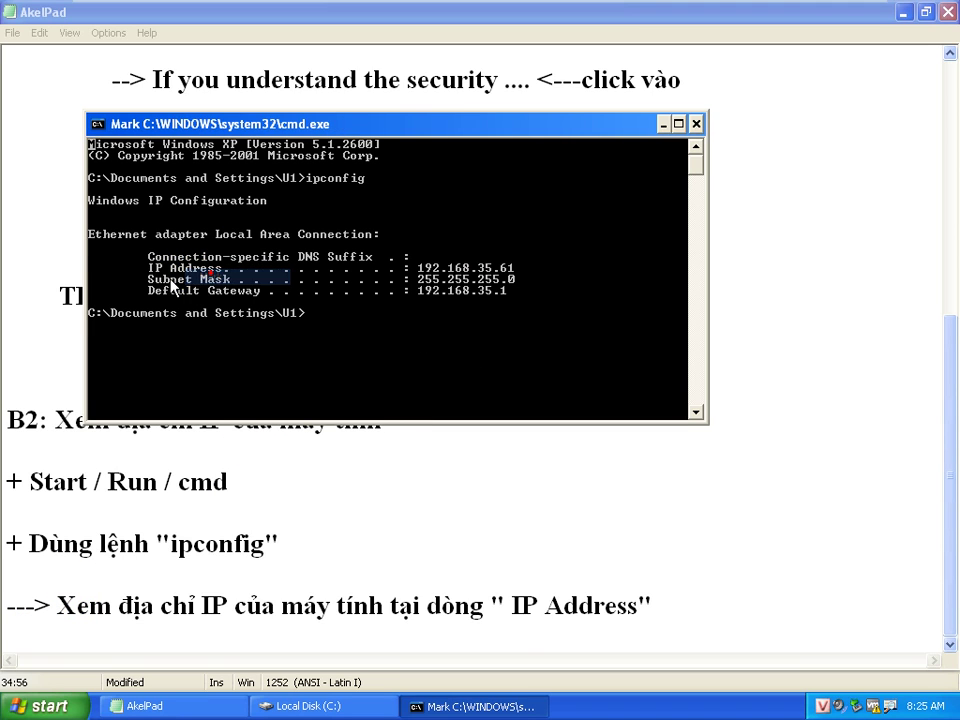
{"action": "left_click", "coordinate": [152, 268]}
{"action": "left_click_drag", "start_coordinate": [162, 284], "coordinate": [530, 272]}
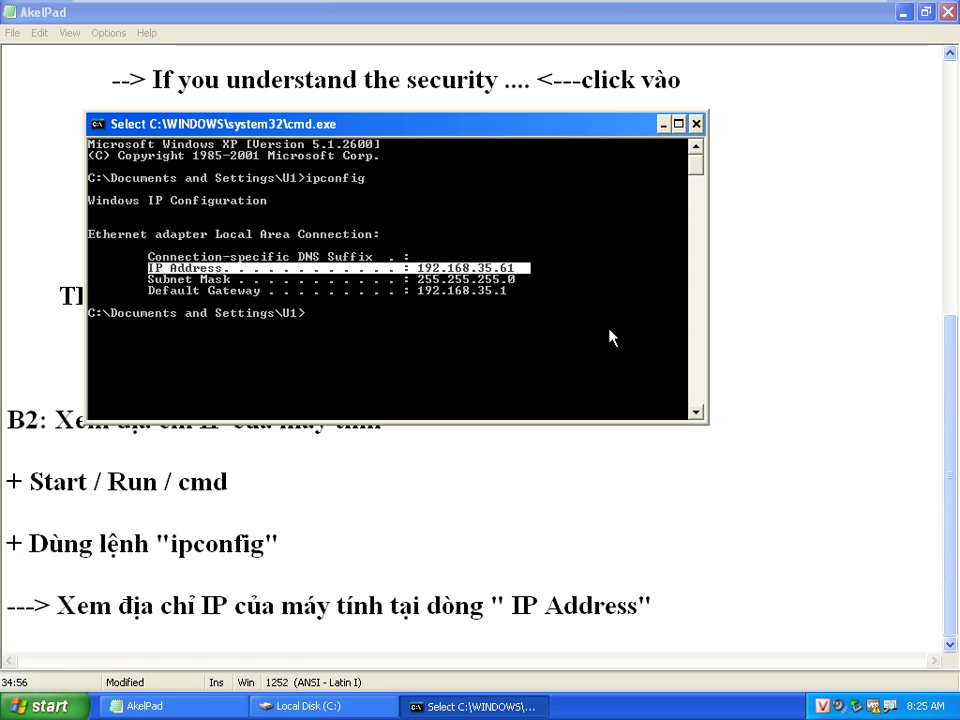
Close Command Prompt and put the caret at the end of the IP Address note
{"action": "left_click", "coordinate": [696, 124]}
{"action": "left_click", "coordinate": [482, 544]}
{"action": "left_click", "coordinate": [655, 610]}
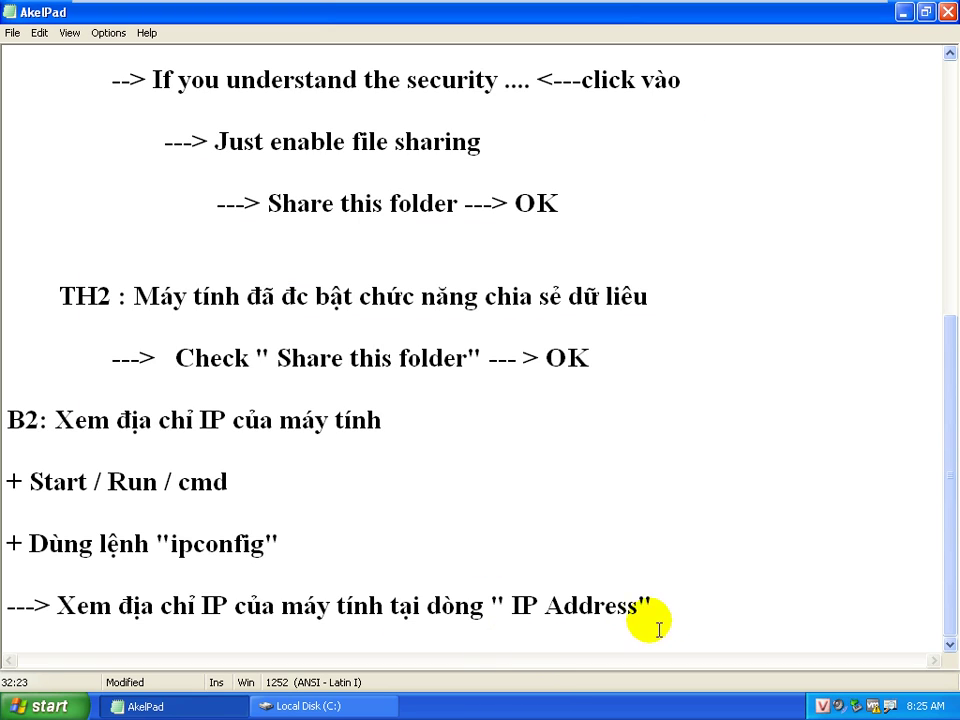
Type 'B3: Kiểm tra kết nối giữa 02 máy tính với nhau' on a new line below the IP note
{"action": "key", "text": "Return"}
{"action": "key", "text": "Return"}
{"action": "type", "text": "B"}
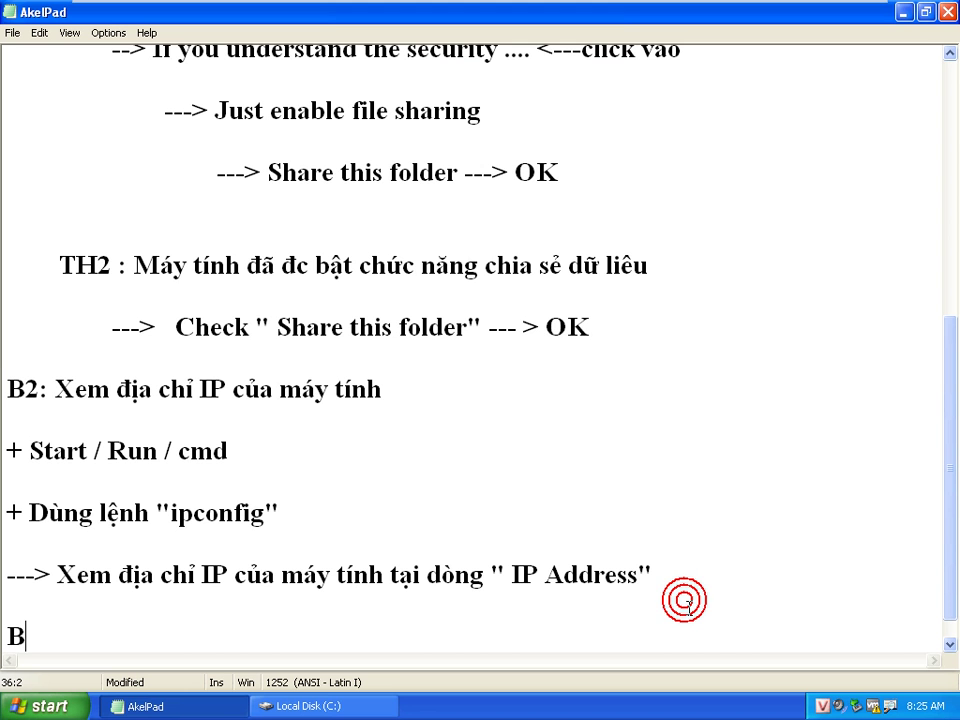
{"action": "type", "text": "3: "}
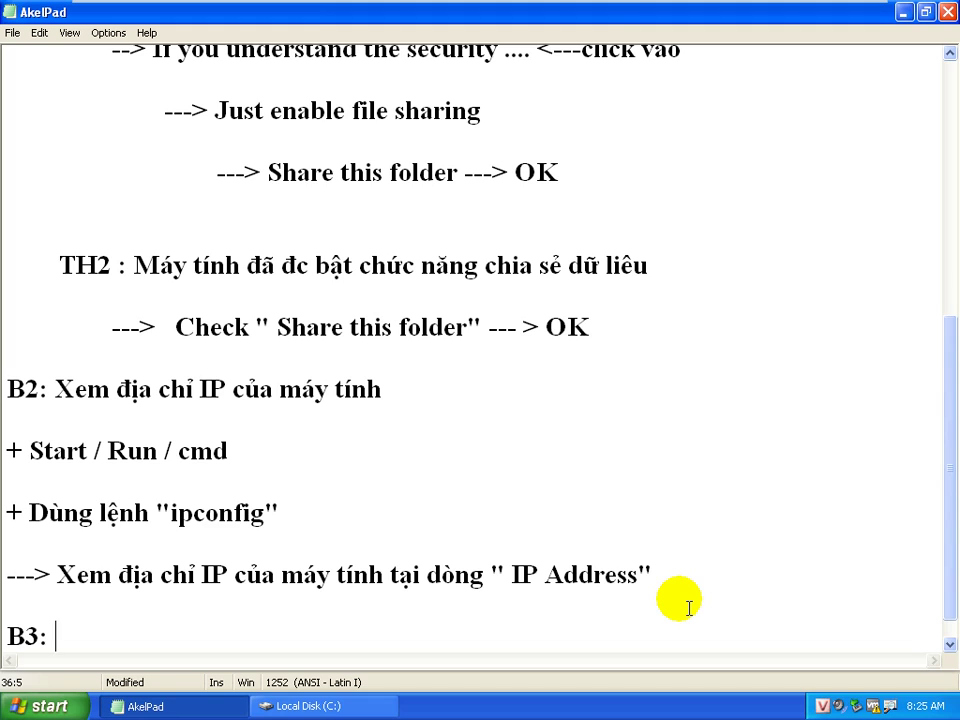
{"action": "type", "text": "Kiể"}
{"action": "type", "text": "m tra kết nối "}
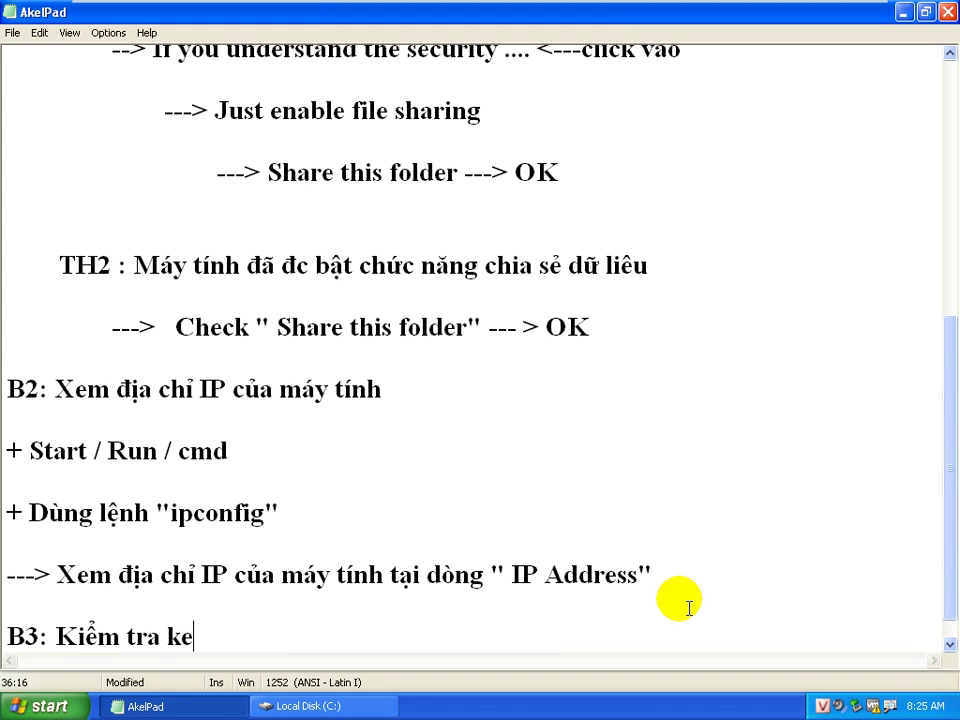
{"action": "type", "text": "giứa ("}
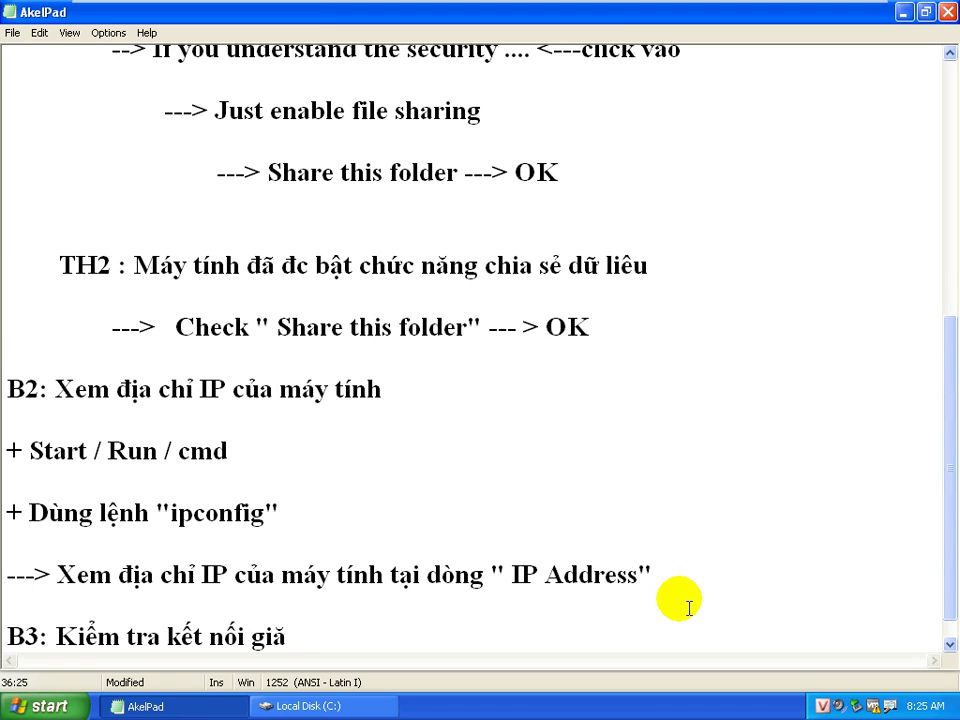
{"action": "key", "text": "BackSpace"}
{"action": "type", "text": "02 máy ti"}
{"action": "type", "text": "nh với nhau"}
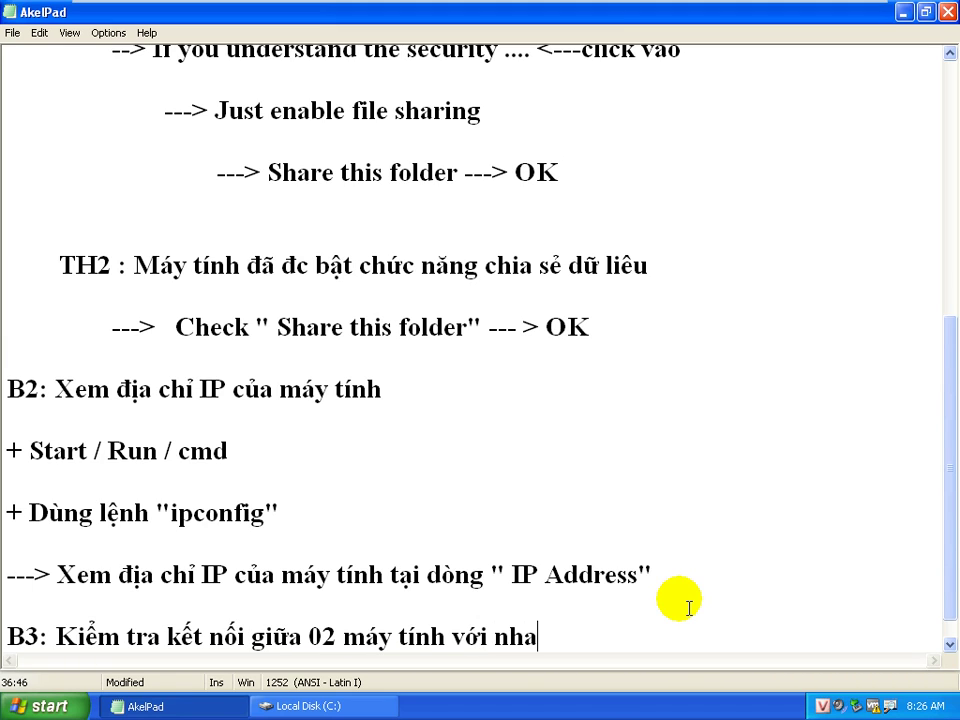
{"action": "key", "text": "Return"}
{"action": "key", "text": "Return"}
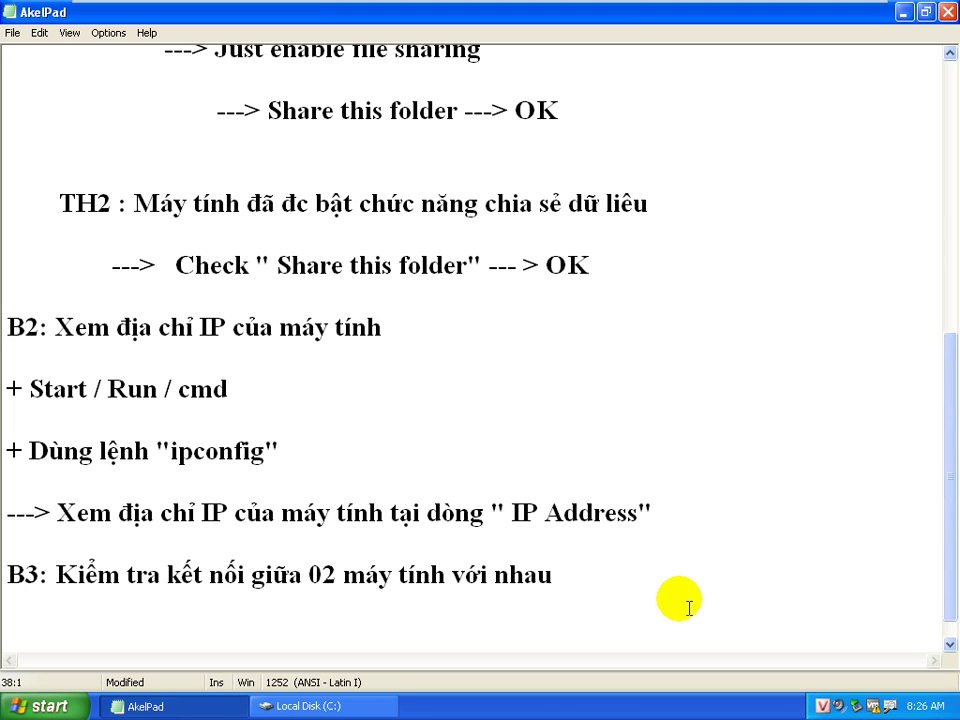
Below B3, write '---> Dùng lệnh "ping" để kiểm tra kết nối giữa 02 máy tính với nhau' and a 'Cú pháp :' line
{"action": "left_click", "coordinate": [628, 570]}
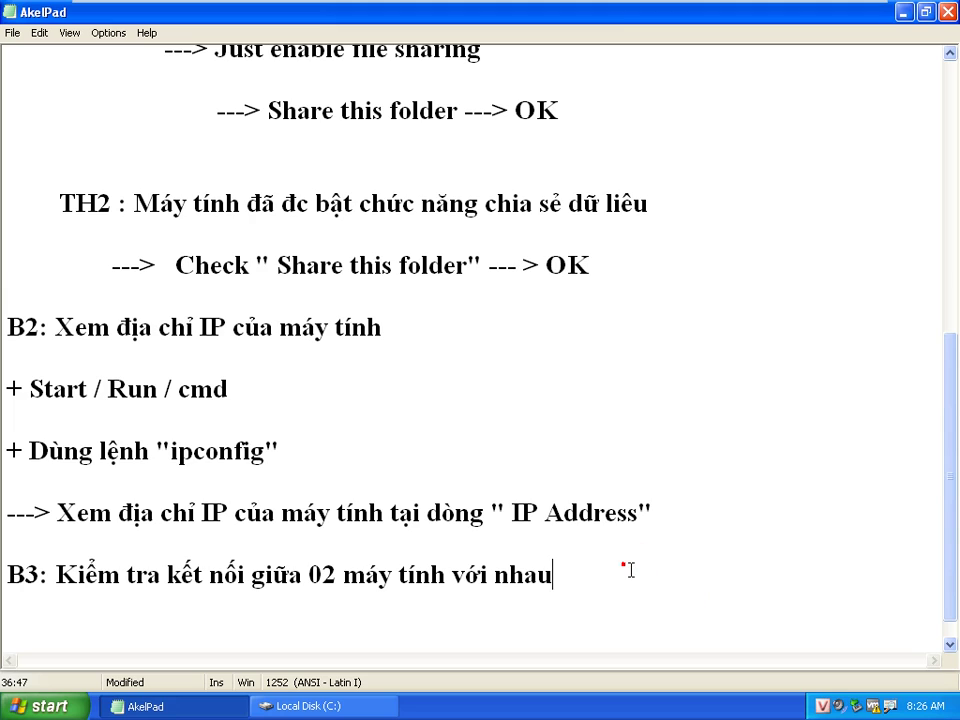
{"action": "key", "text": "Down"}
{"action": "key", "text": "Down"}
{"action": "type", "text": "--"}
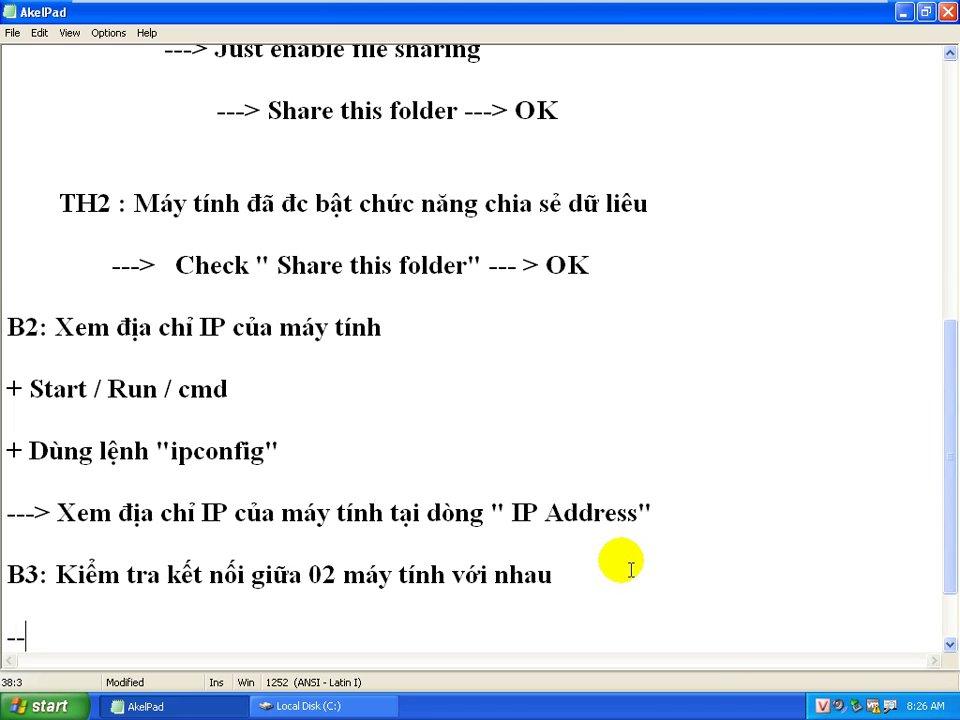
{"action": "type", "text": "-> Dimg"}
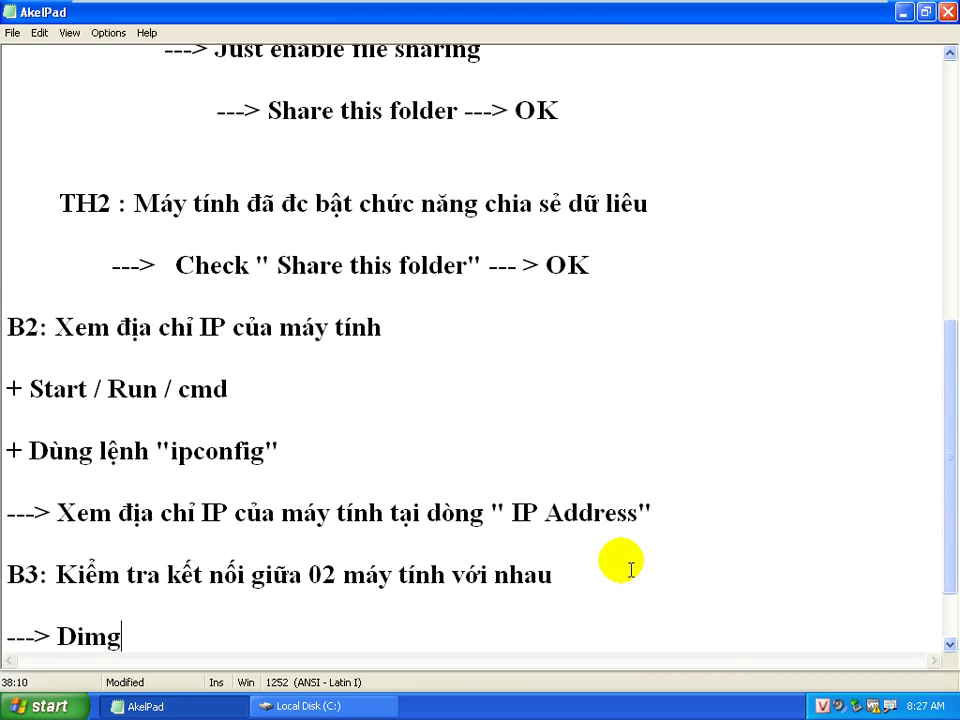
{"action": "key", "text": "BackSpace"}
{"action": "key", "text": "BackSpace"}
{"action": "key", "text": "BackSpace"}
{"action": "type", "text": "ùng lệnh \"ping"}
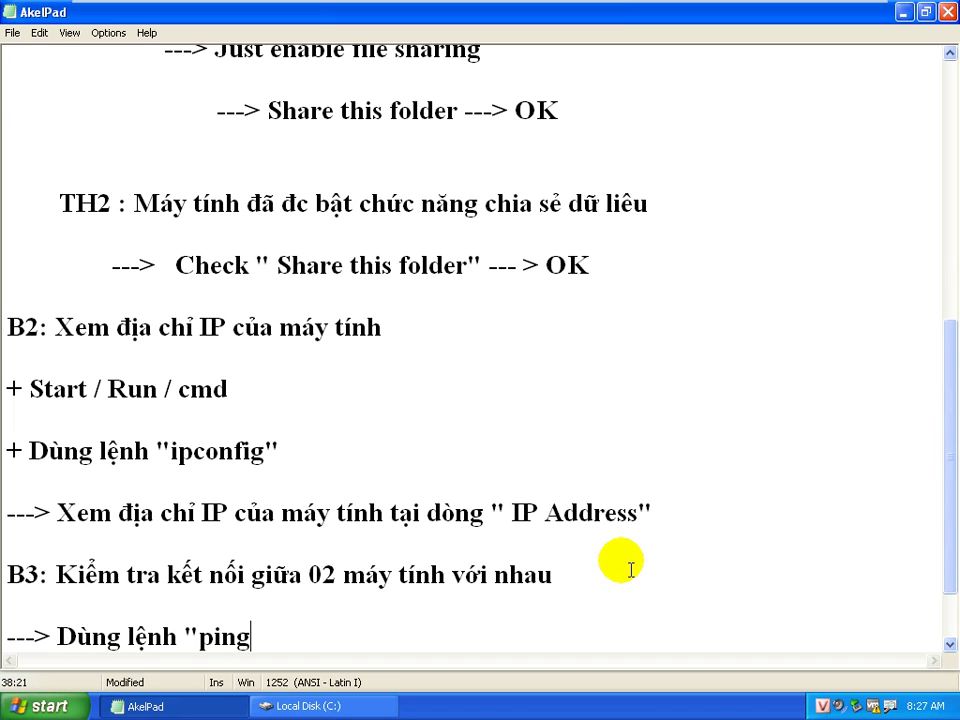
{"action": "type", "text": "\" đeể kiểm "}
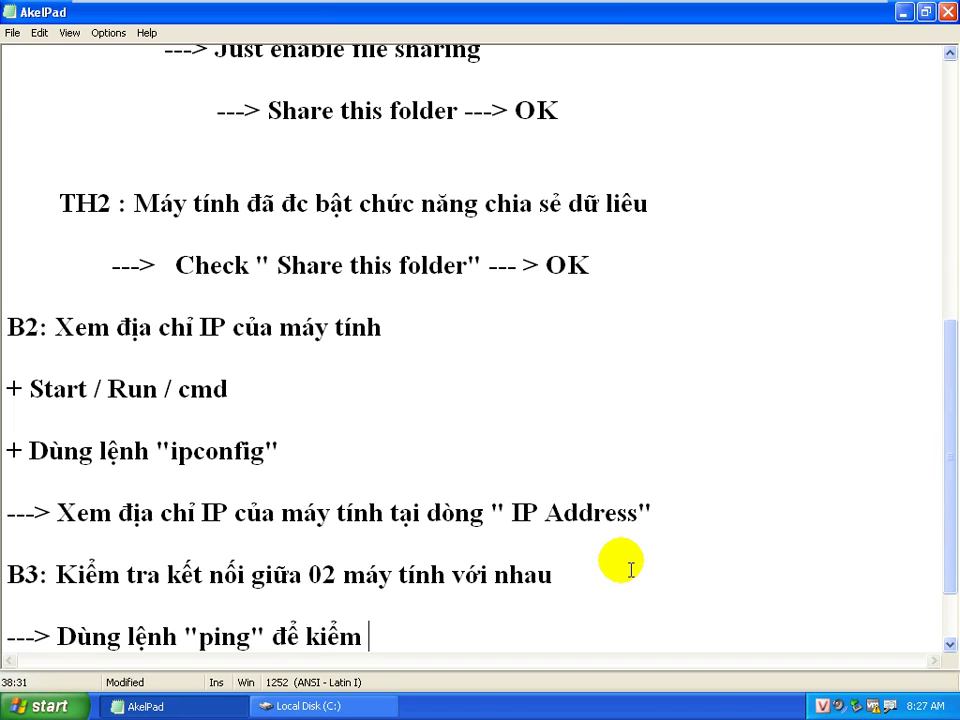
{"action": "type", "text": "tra kết nối g"}
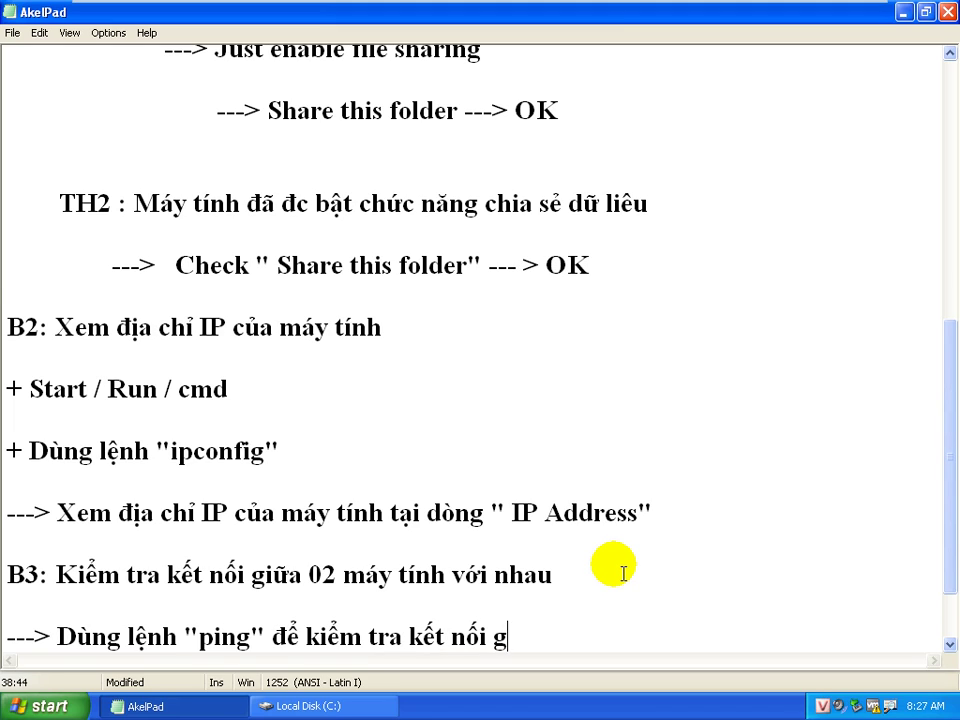
{"action": "type", "text": "iưữa 0"}
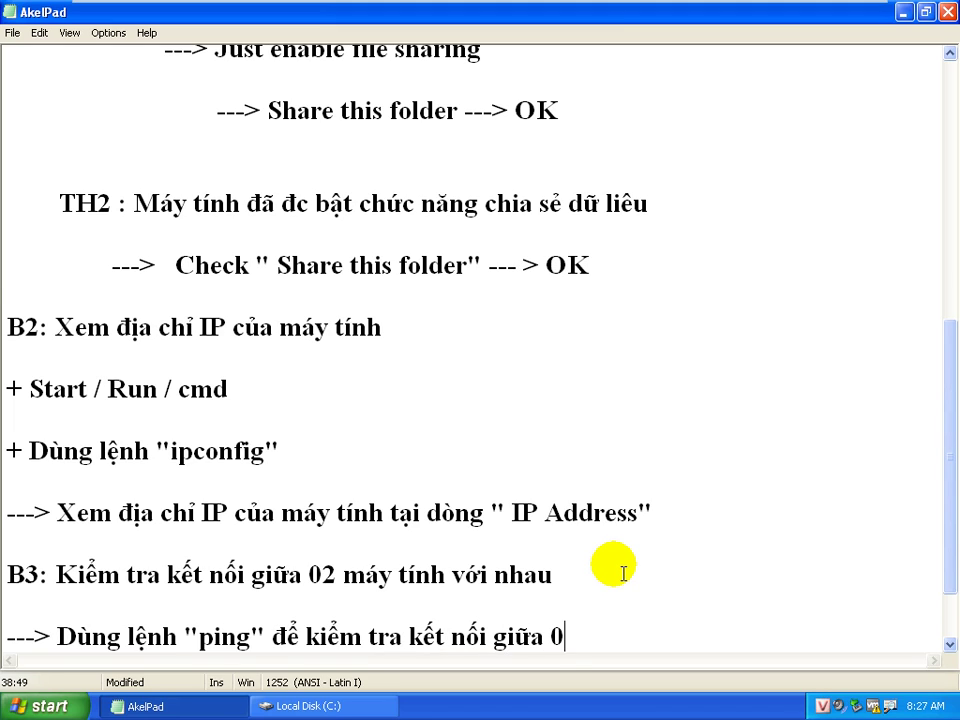
{"action": "type", "text": "2 máy tính với nhau"}
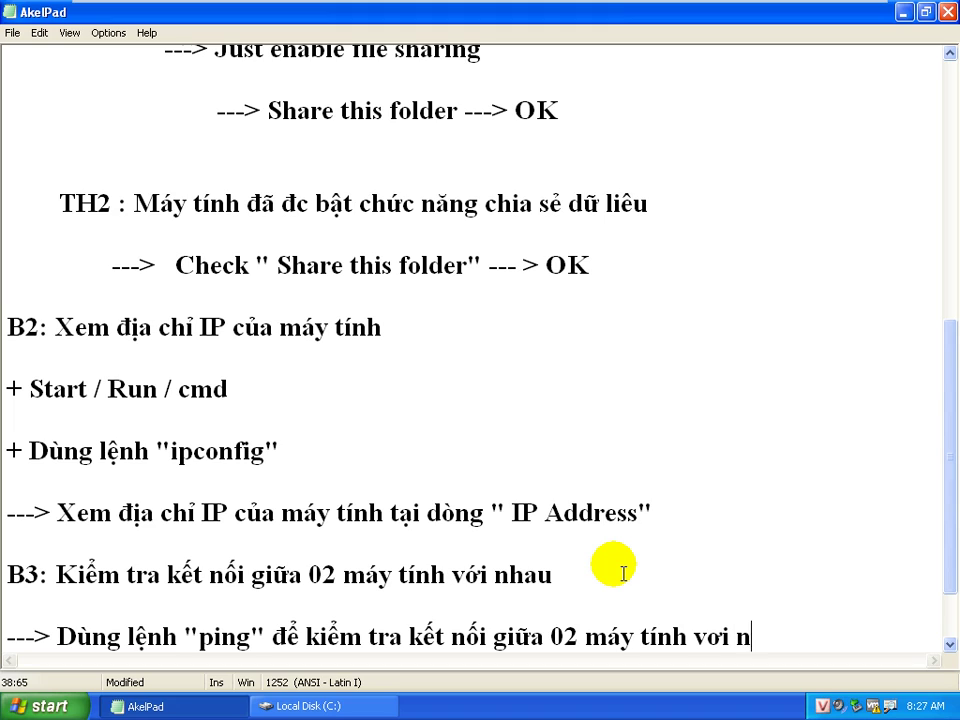
{"action": "key", "text": "Return"}
{"action": "key", "text": "Return"}
{"action": "type", "text": "C"}
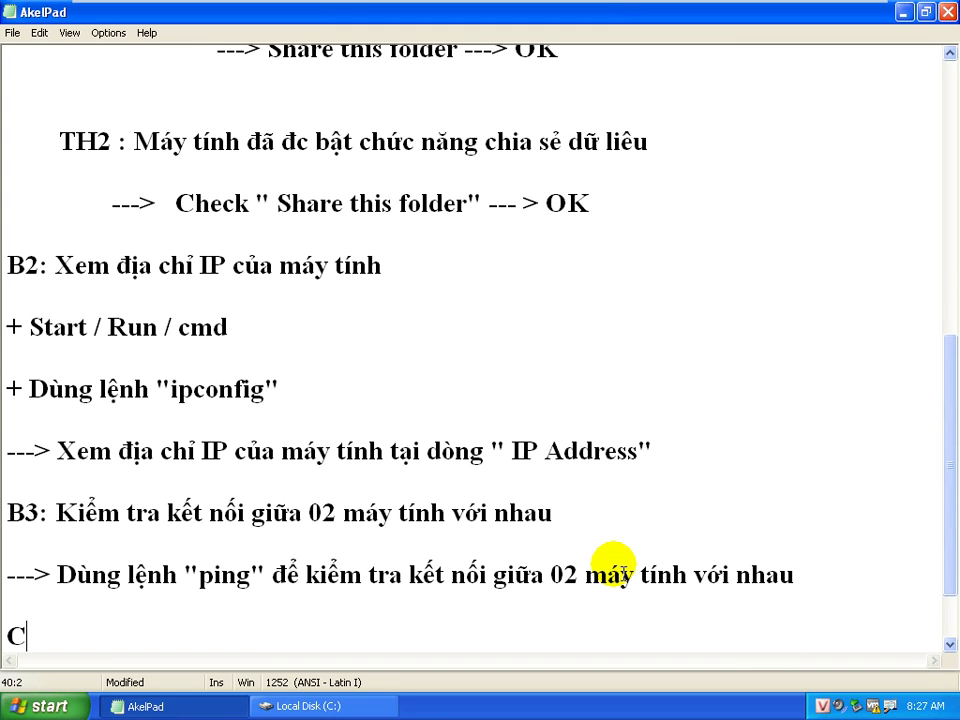
{"action": "type", "text": "ú pháp :"}
{"action": "key", "text": "Return"}
{"action": "key", "text": "Return"}
Add the indented syntax line 'Ping [Địa chỉ IP của máy đích]'
{"action": "key", "text": "Tab"}
{"action": "key", "text": "Tab"}
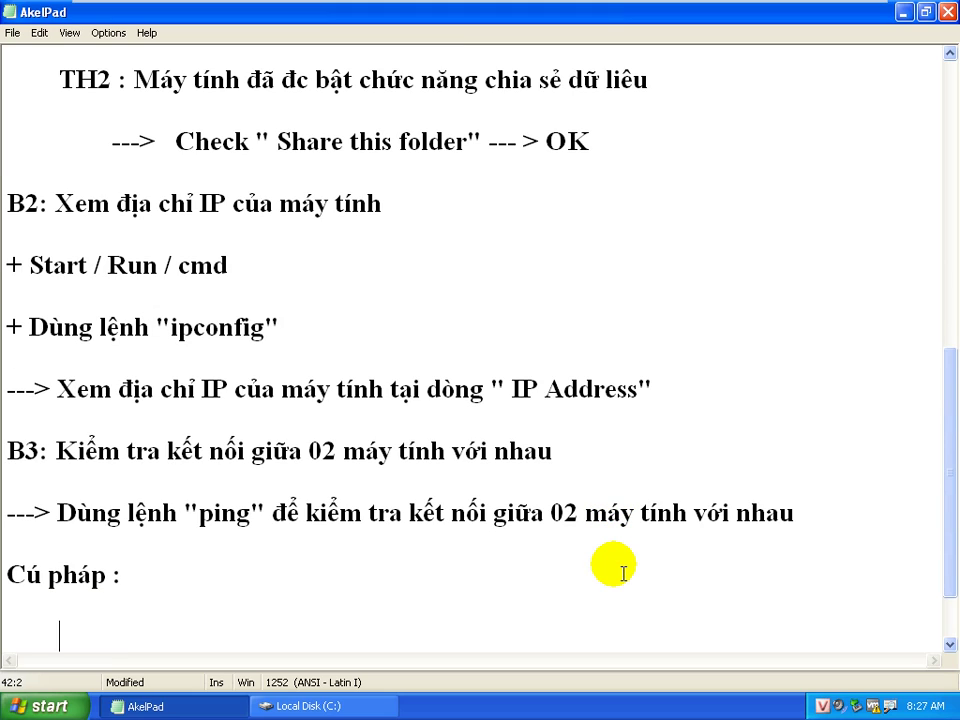
{"action": "type", "text": "Ping    ["}
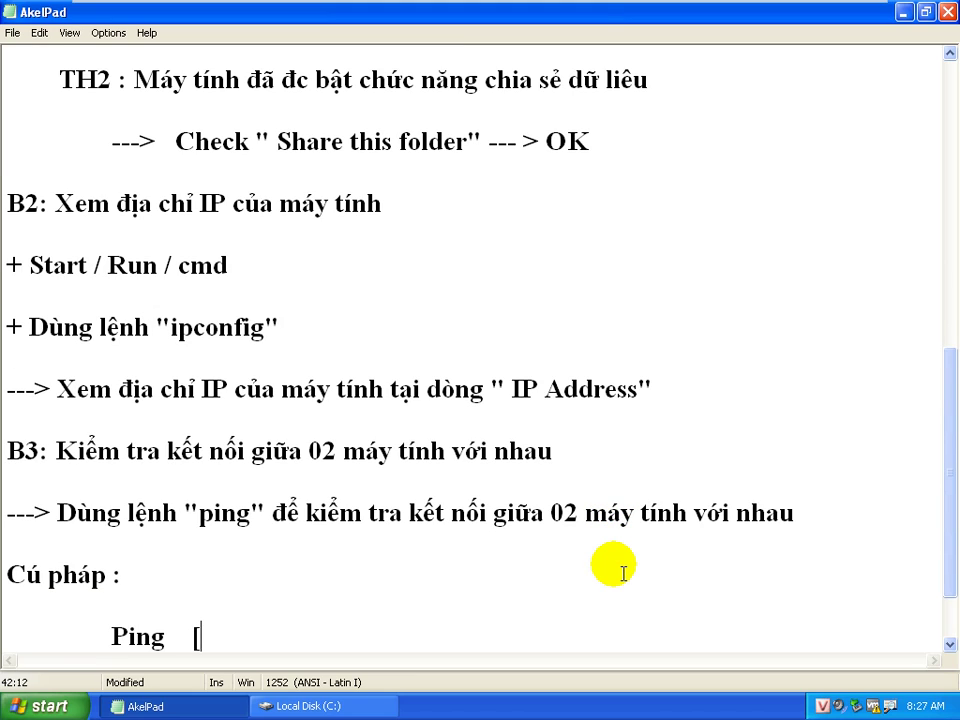
{"action": "type", "text": "Địa chỉ I"}
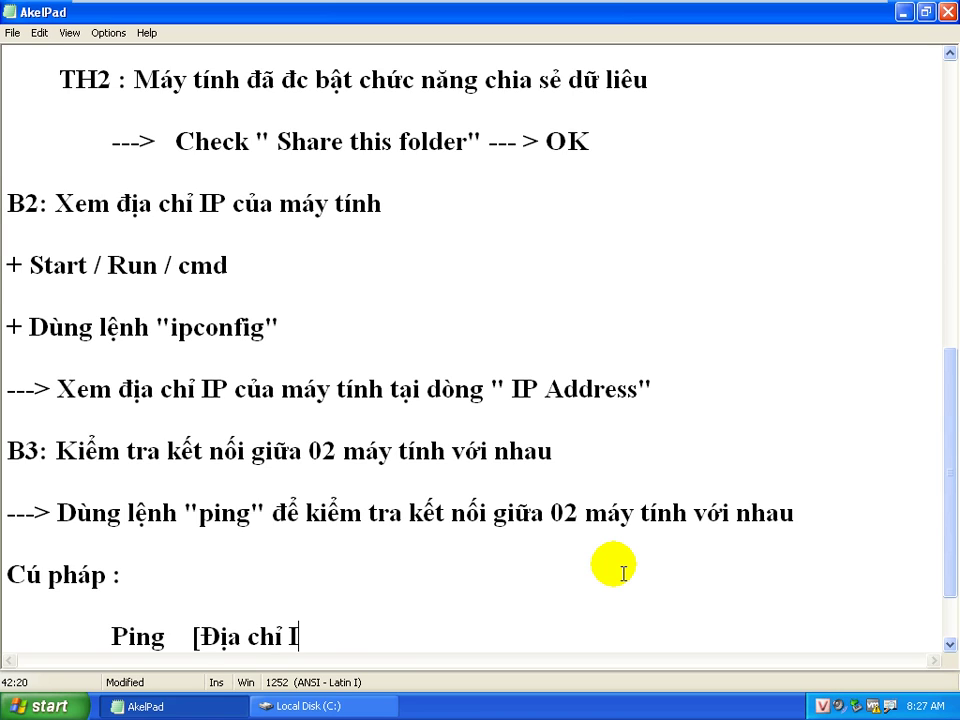
{"action": "type", "text": "P của máy đihcs"}
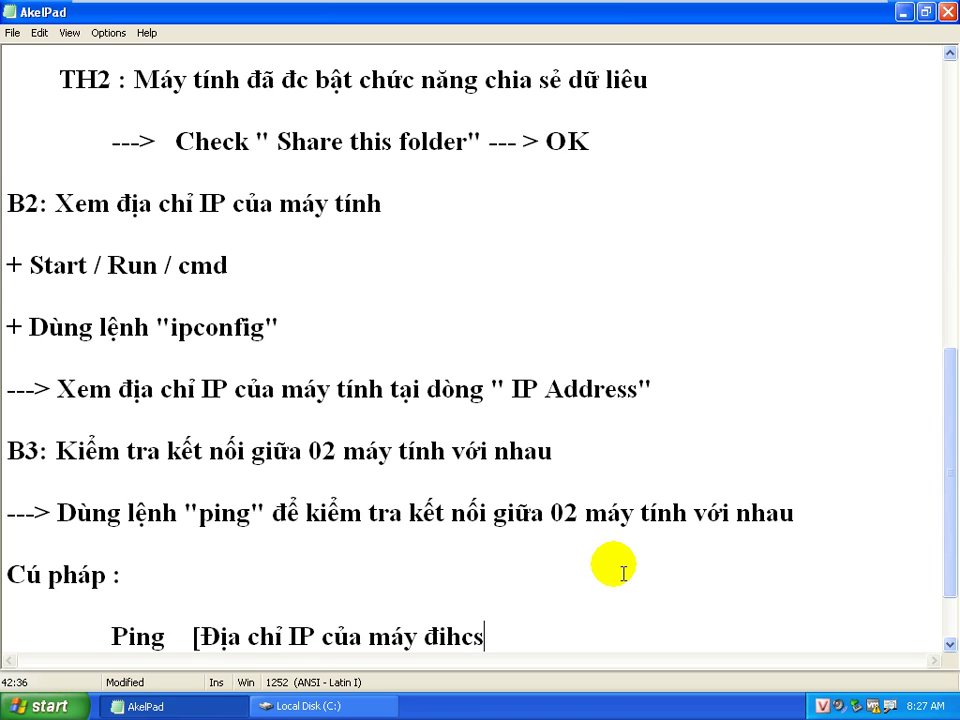
{"action": "key", "text": "BackSpace"}
{"action": "key", "text": "BackSpace"}
{"action": "key", "text": "BackSpace"}
{"action": "type", "text": "chs]"}
{"action": "key", "text": "Return"}
{"action": "key", "text": "Return"}
Add 'hoặc' and the second syntax 'Ping [Computer name của máy đích]', followed by blank lines
{"action": "type", "text": "hoặc"}
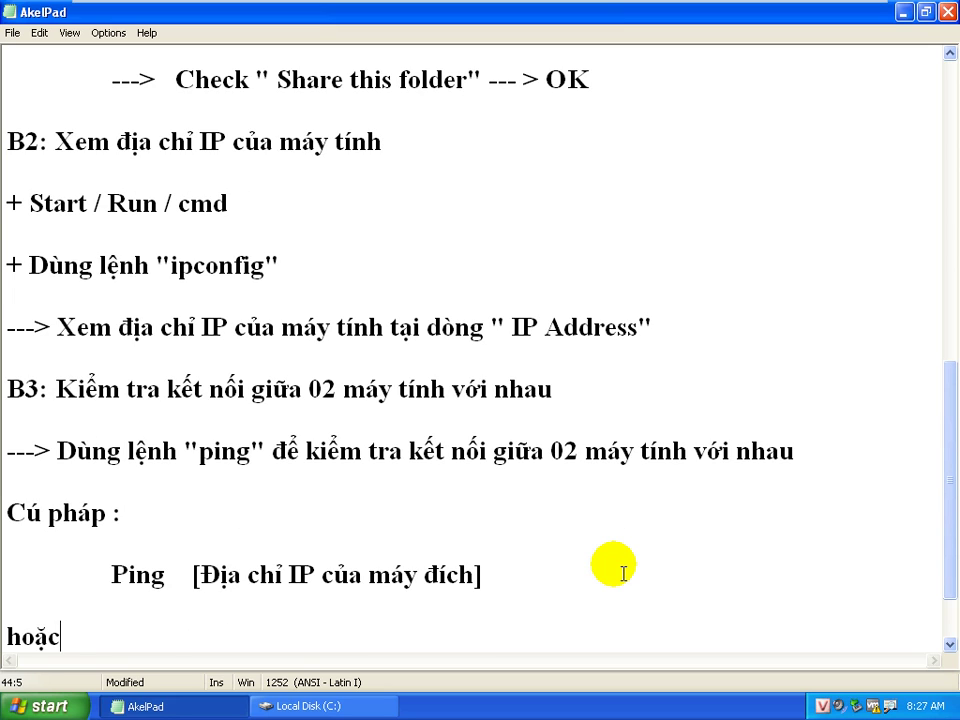
{"action": "key", "text": "Tab"}
{"action": "key", "text": "Tab"}
{"action": "key", "text": "BackSpace"}
{"action": "key", "text": "Return"}
{"action": "key", "text": "Tab"}
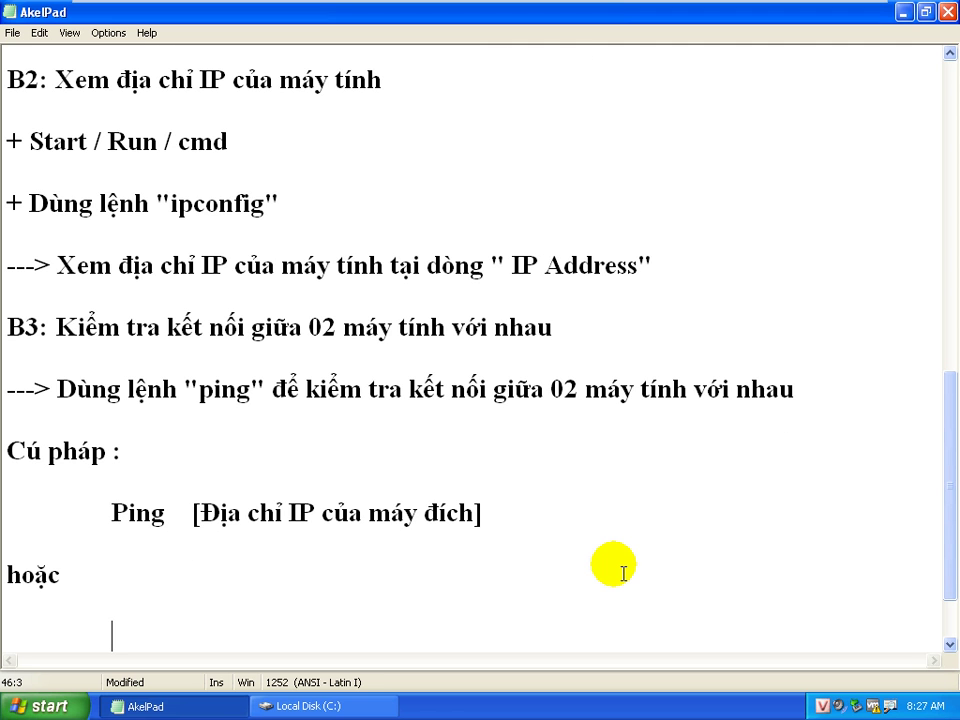
{"action": "type", "text": "Ping"}
{"action": "key", "text": "Tab"}
{"action": "type", "text": "("}
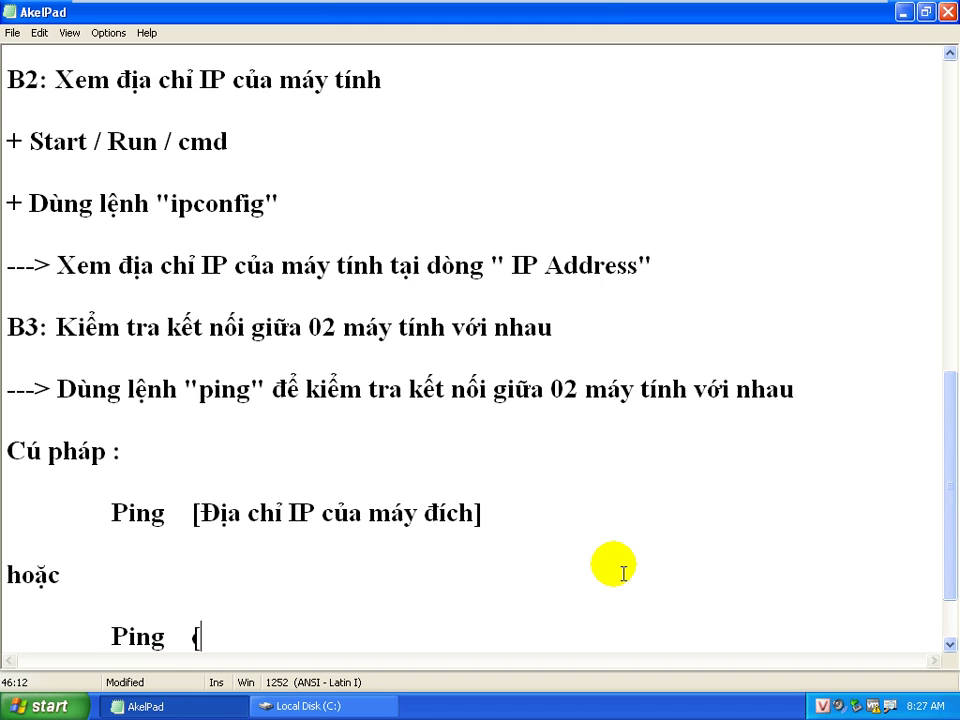
{"action": "type", "text": "Compute"}
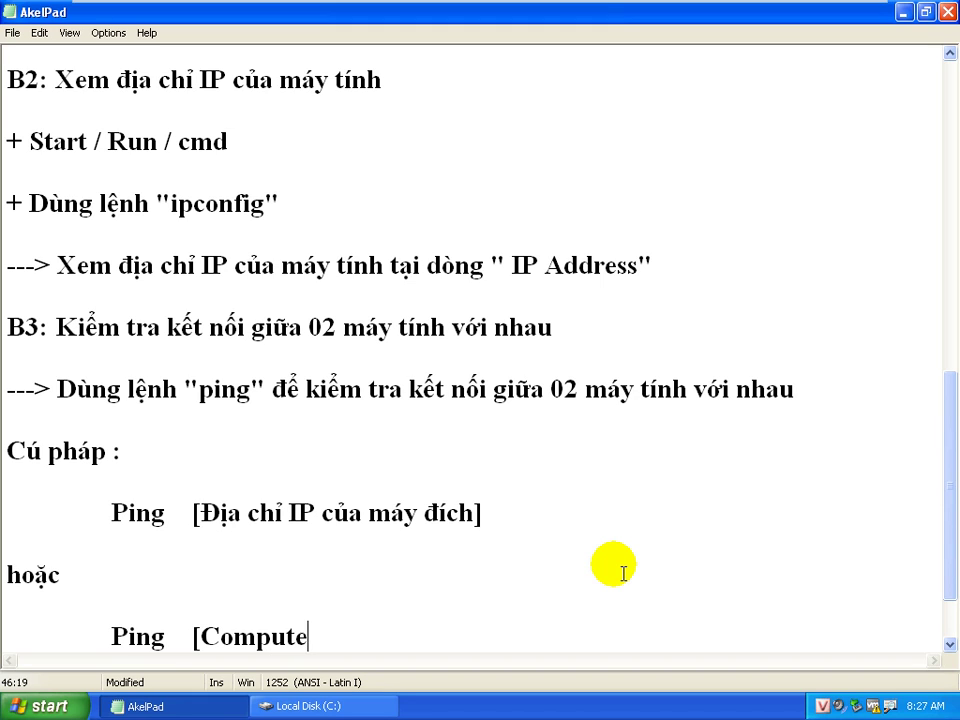
{"action": "type", "text": "r name của ms"}
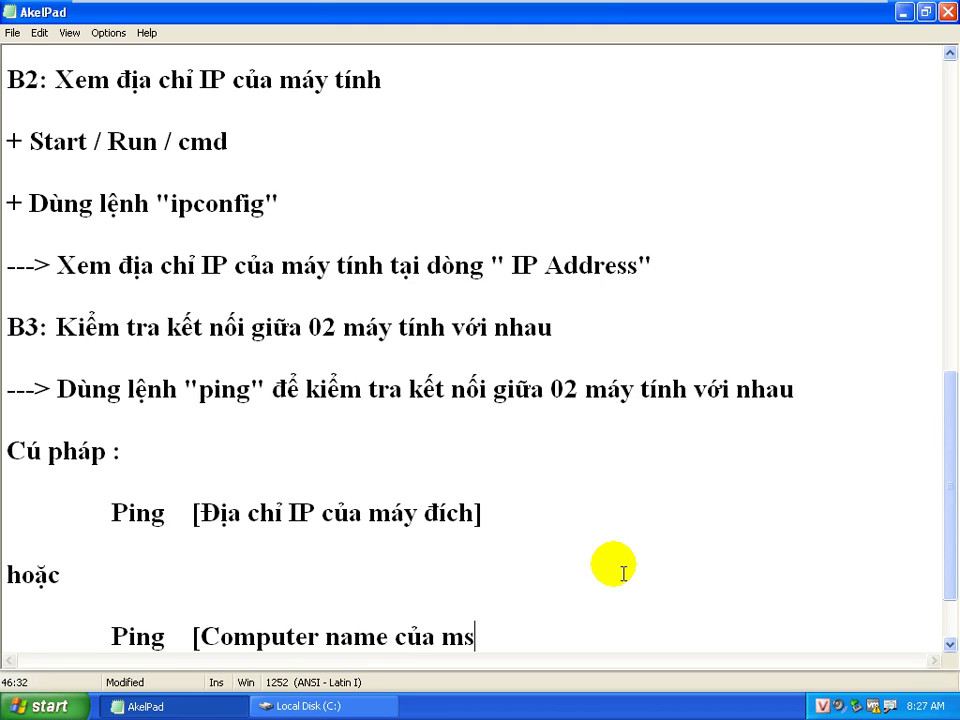
{"action": "key", "text": "BackSpace"}
{"action": "type", "text": "áy đích]ư"}
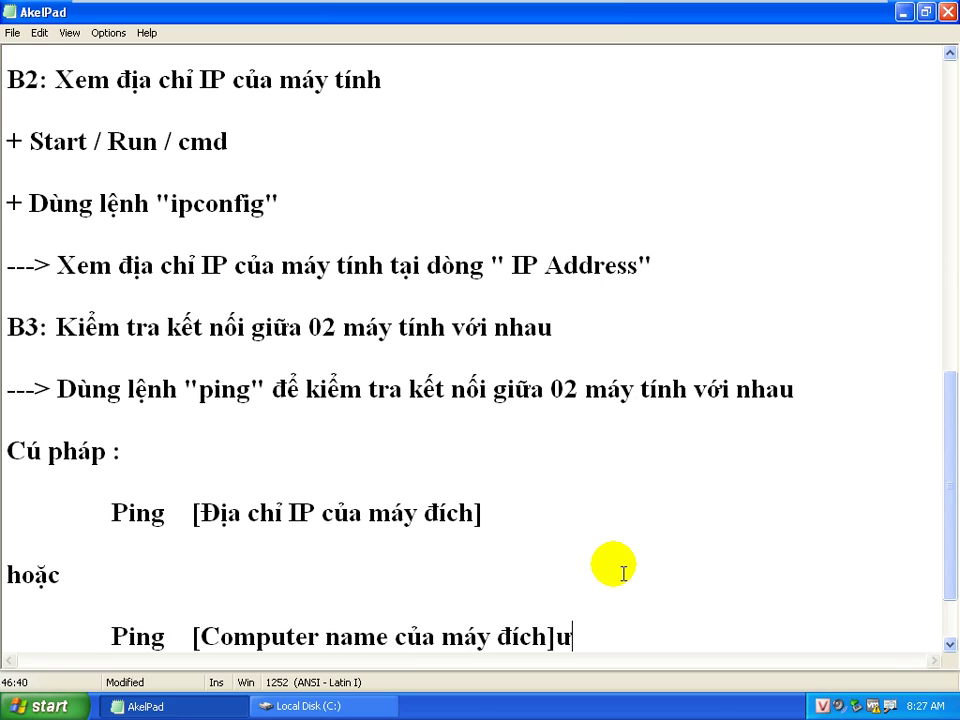
{"action": "key", "text": "BackSpace"}
{"action": "key", "text": "Return"}
{"action": "key", "text": "Return"}
{"action": "key", "text": "Return"}
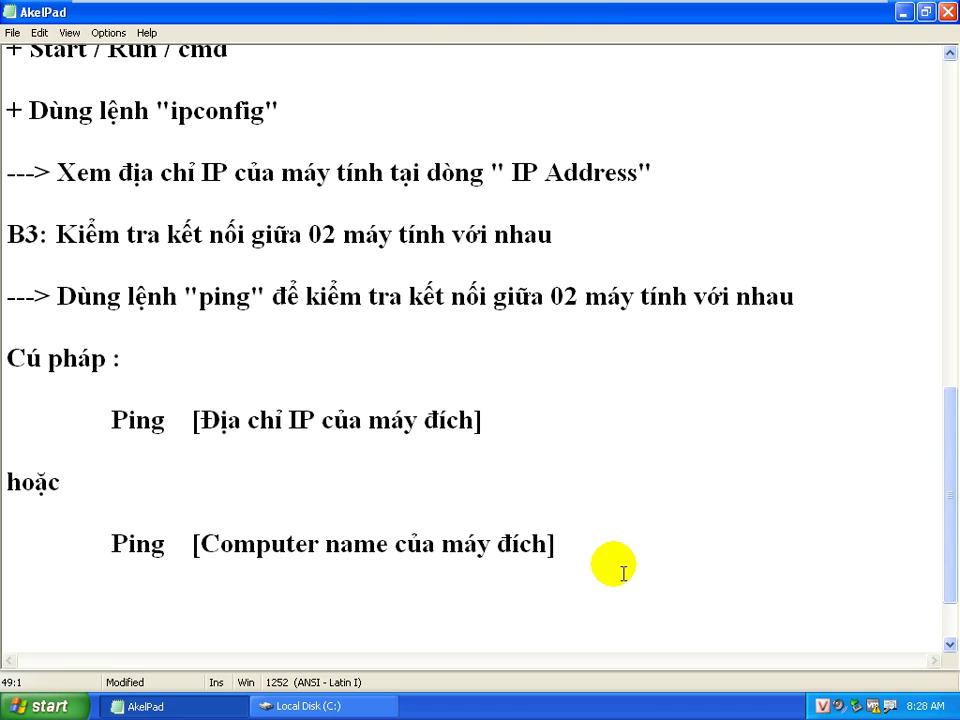
{"action": "mouse_move", "coordinate": [639, 8]}
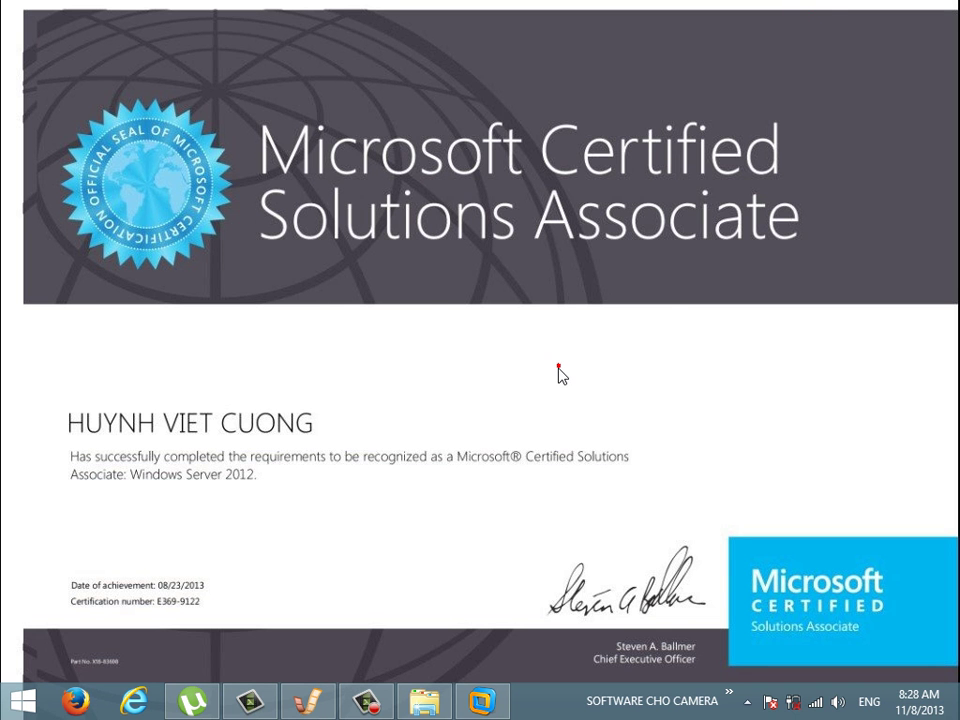
{"action": "left_click", "coordinate": [497, 707]}
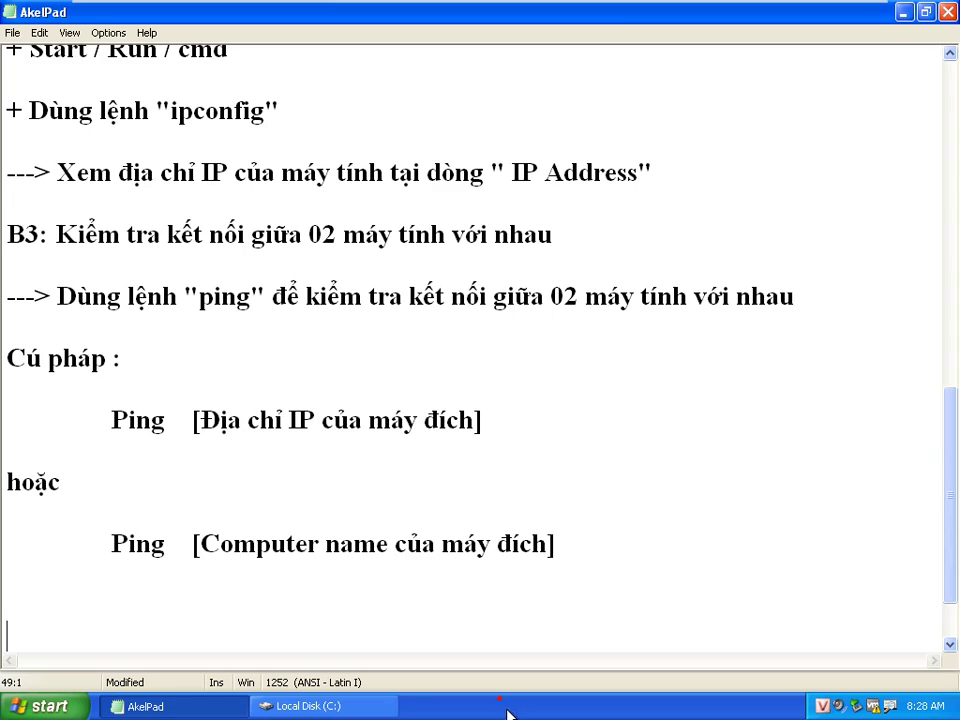
Type the heading '* Các phản hồi khi dùng lệnh "Ping"' on the empty line below the syntax
{"action": "left_click", "coordinate": [572, 565]}
{"action": "key", "text": "Down"}
{"action": "key", "text": "Down"}
{"action": "key", "text": "Down"}
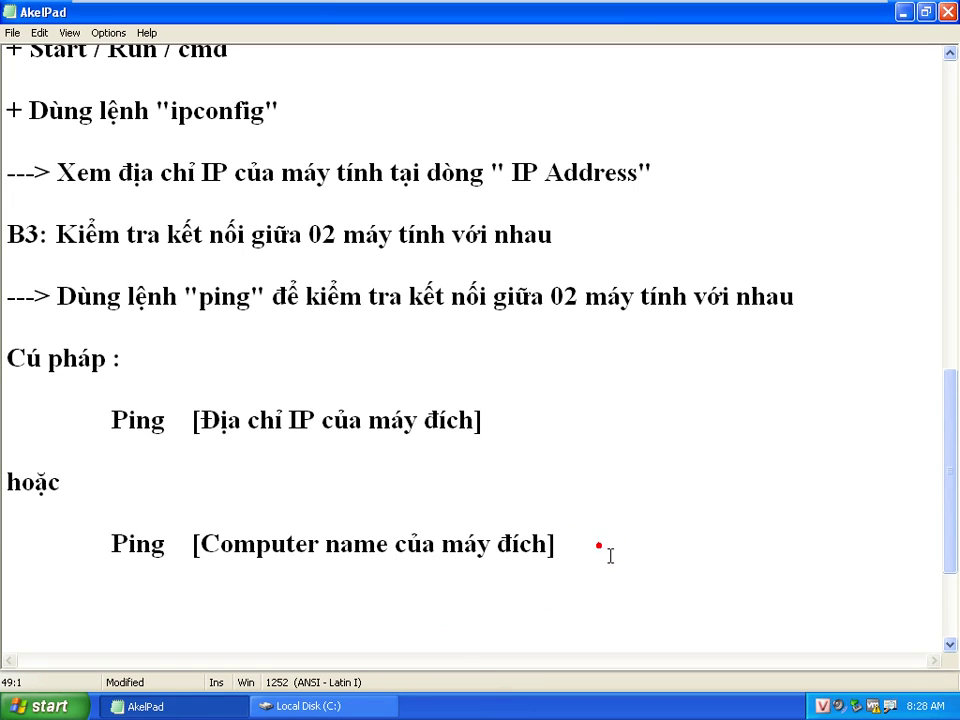
{"action": "type", "text": "Các"}
{"action": "key", "text": "BackSpace"}
{"action": "key", "text": "BackSpace"}
{"action": "key", "text": "BackSpace"}
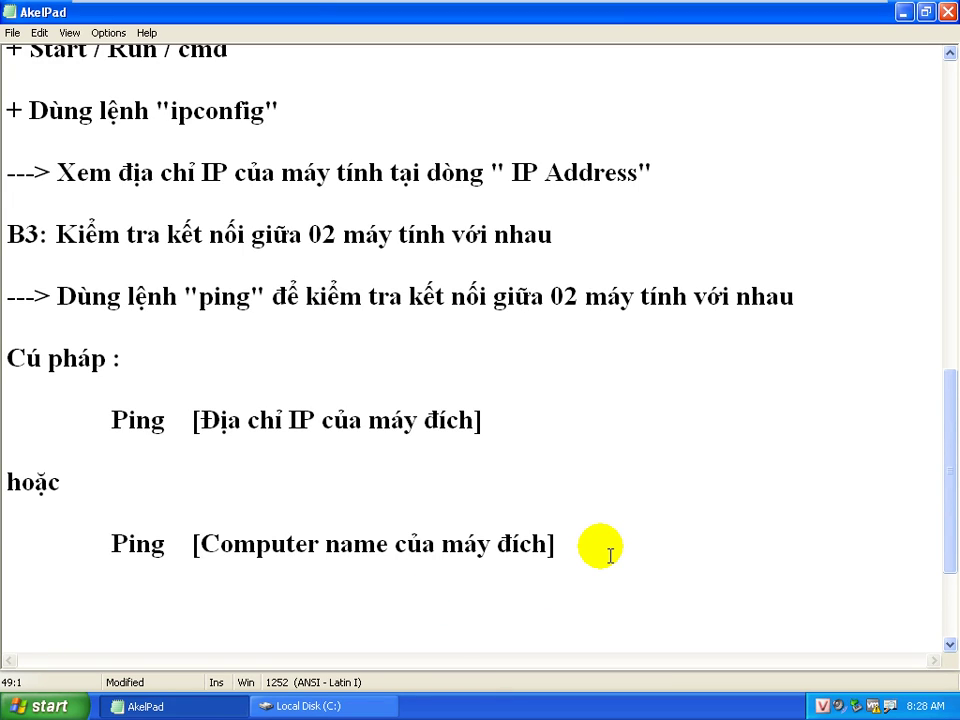
{"action": "type", "text": "* Các phản "}
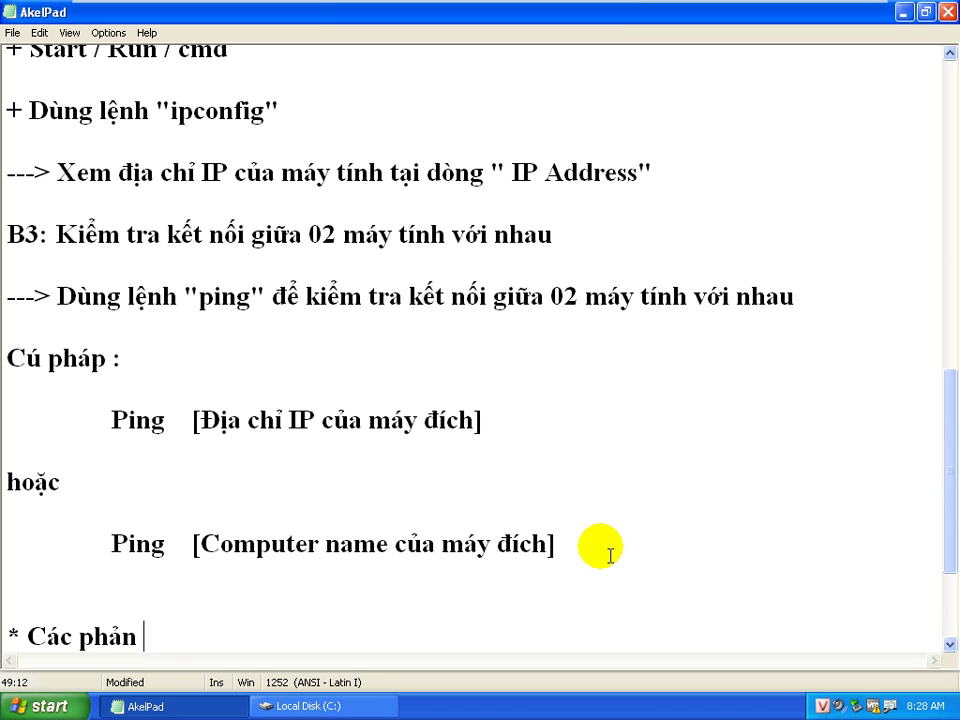
{"action": "type", "text": "hồi khi dùng lên"}
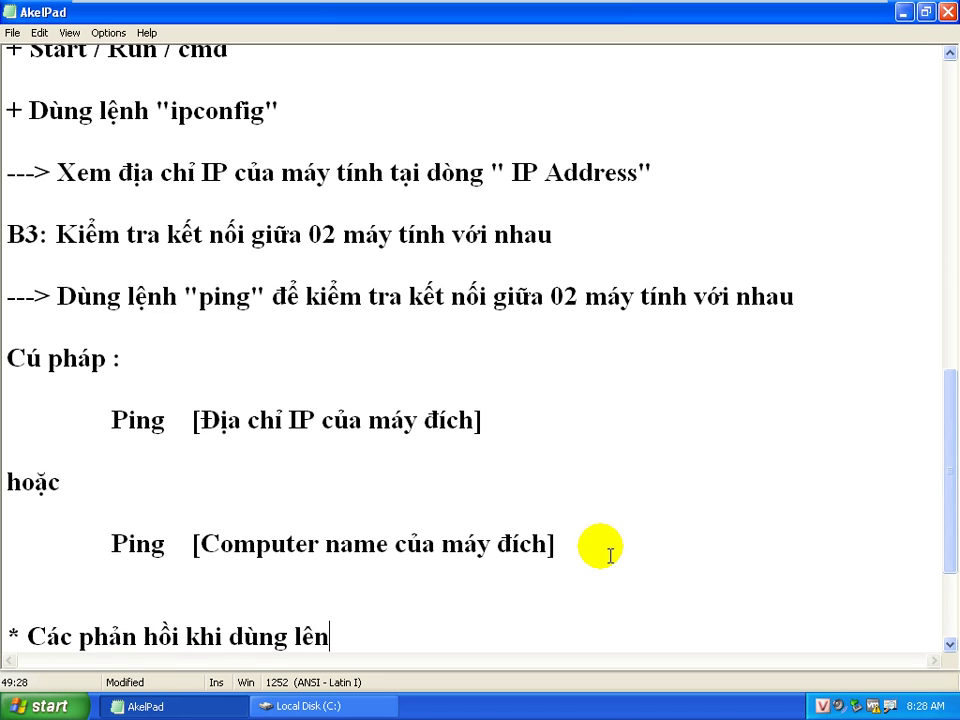
{"action": "key", "text": "BackSpace"}
{"action": "key", "text": "BackSpace"}
{"action": "type", "text": "ệnh \"Ping"}
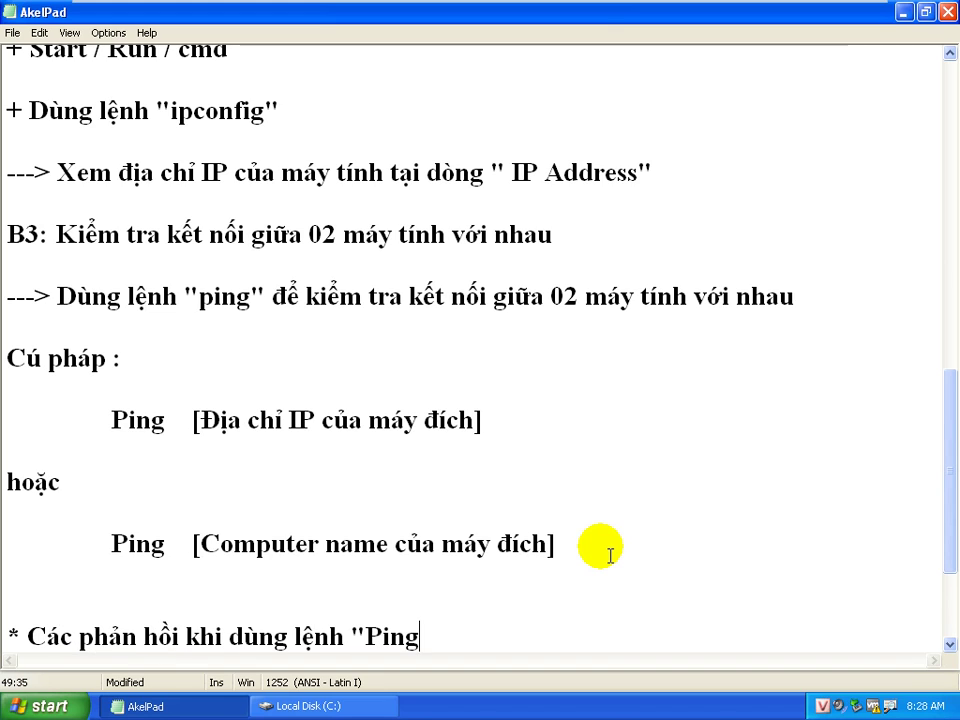
{"action": "type", "text": "\""}
{"action": "key", "text": "Return"}
{"action": "key", "text": "Return"}
{"action": "key", "text": "Return"}
{"action": "key", "text": "Return"}
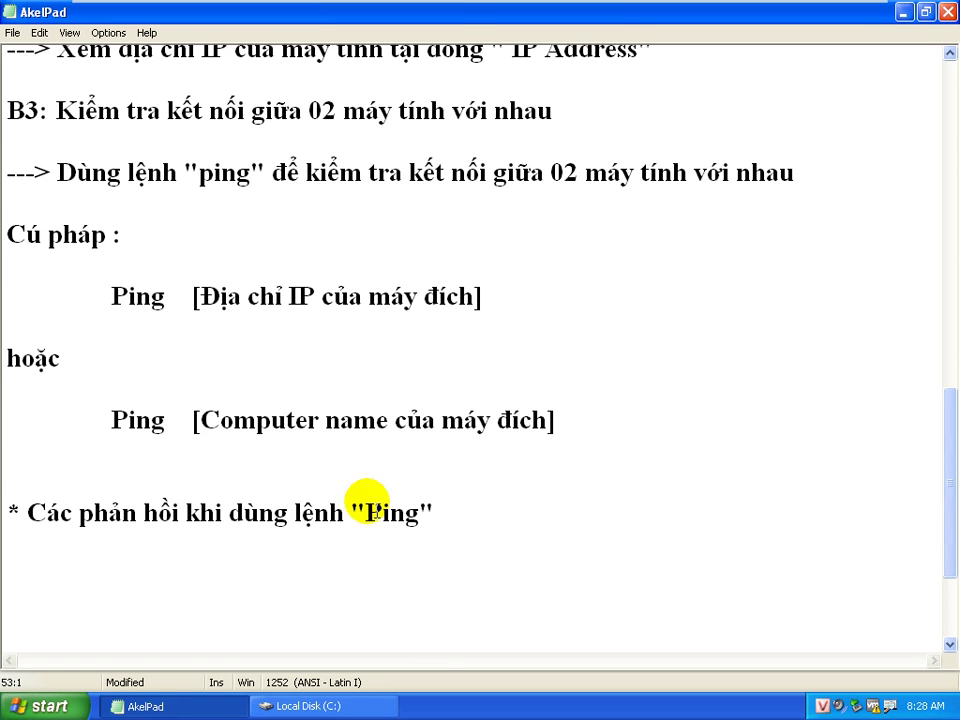
Add the indented line 'Phản hồi 01 : Reply from .... : 02 máy tính kết nối được với nhau'
{"action": "left_click", "coordinate": [86, 568]}
{"action": "key", "text": "Tab"}
{"action": "type", "text": "Ph"}
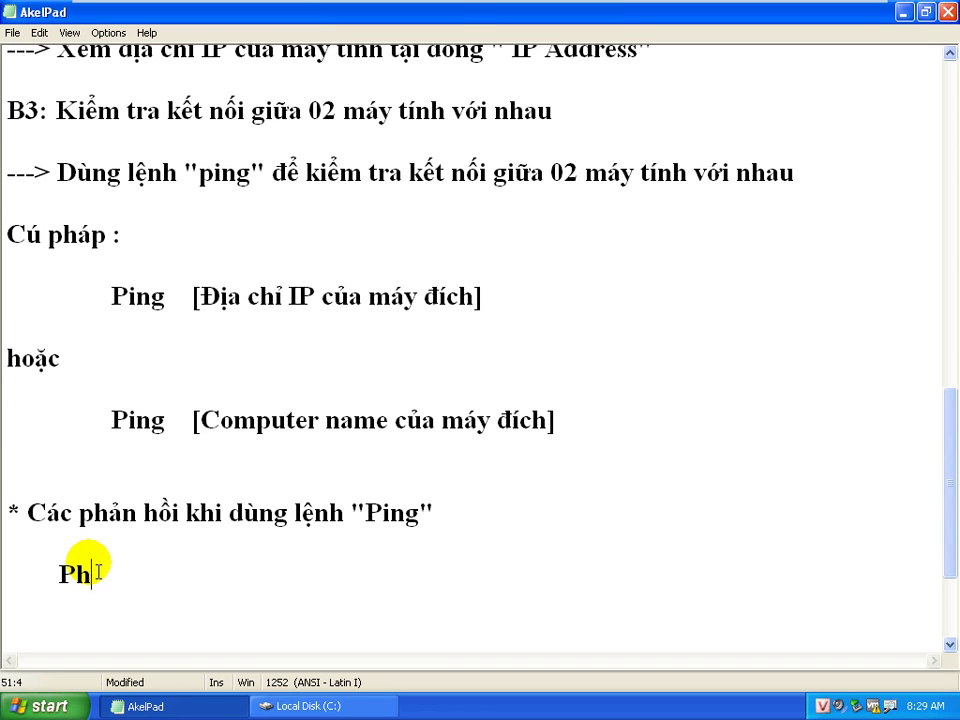
{"action": "type", "text": "ản hồii"}
{"action": "key", "text": "BackSpace"}
{"action": "type", "text": "01"}
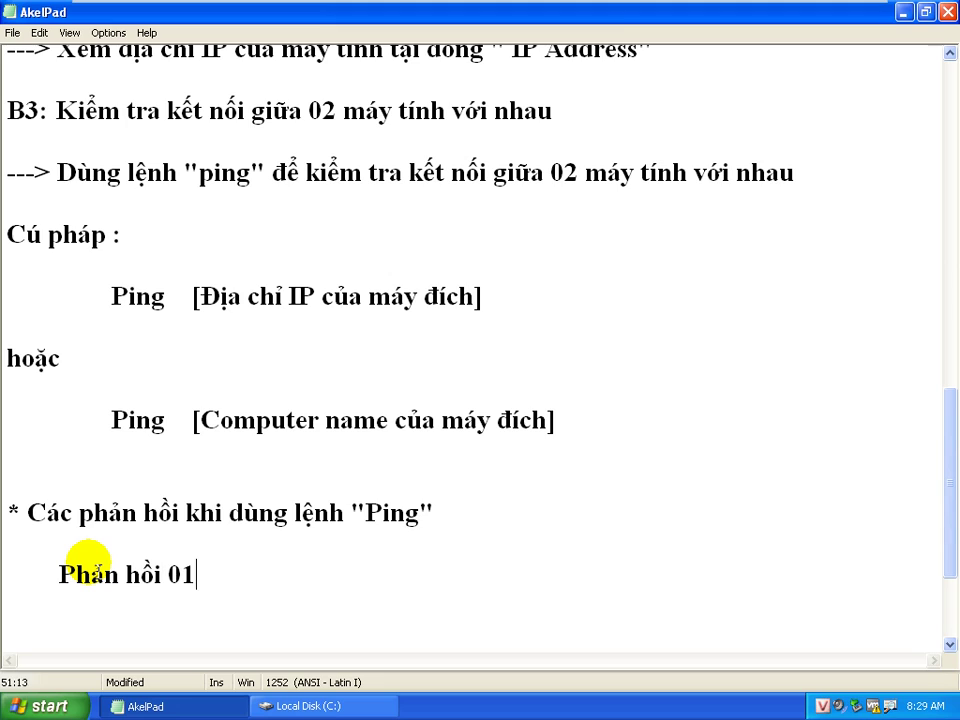
{"action": "type", "text": " : Reply for"}
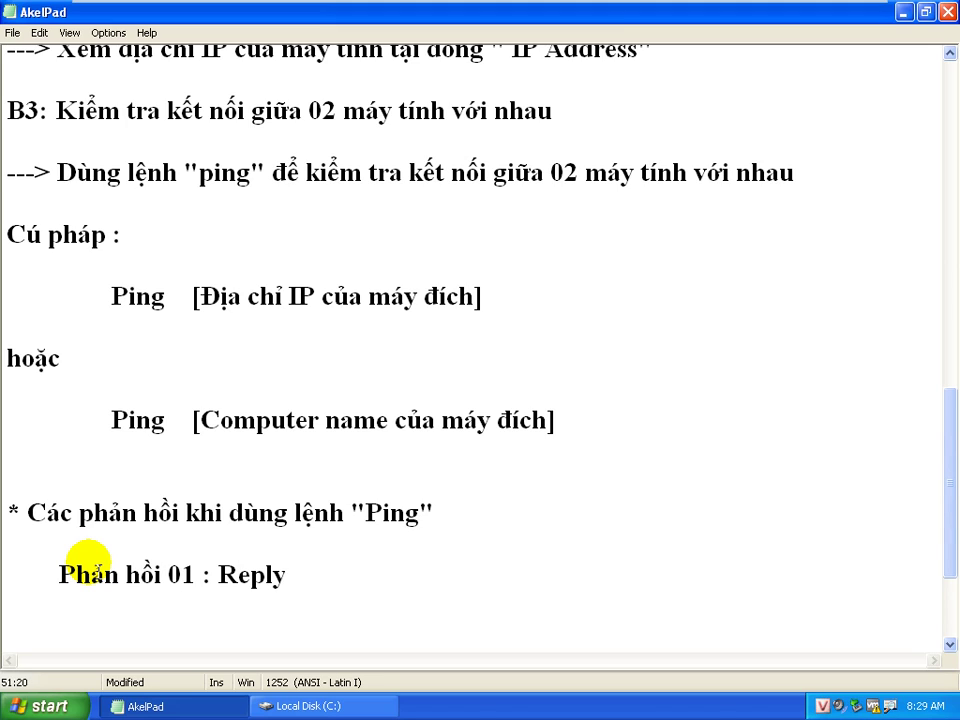
{"action": "key", "text": "BackSpace"}
{"action": "key", "text": "BackSpace"}
{"action": "type", "text": "rom ...."}
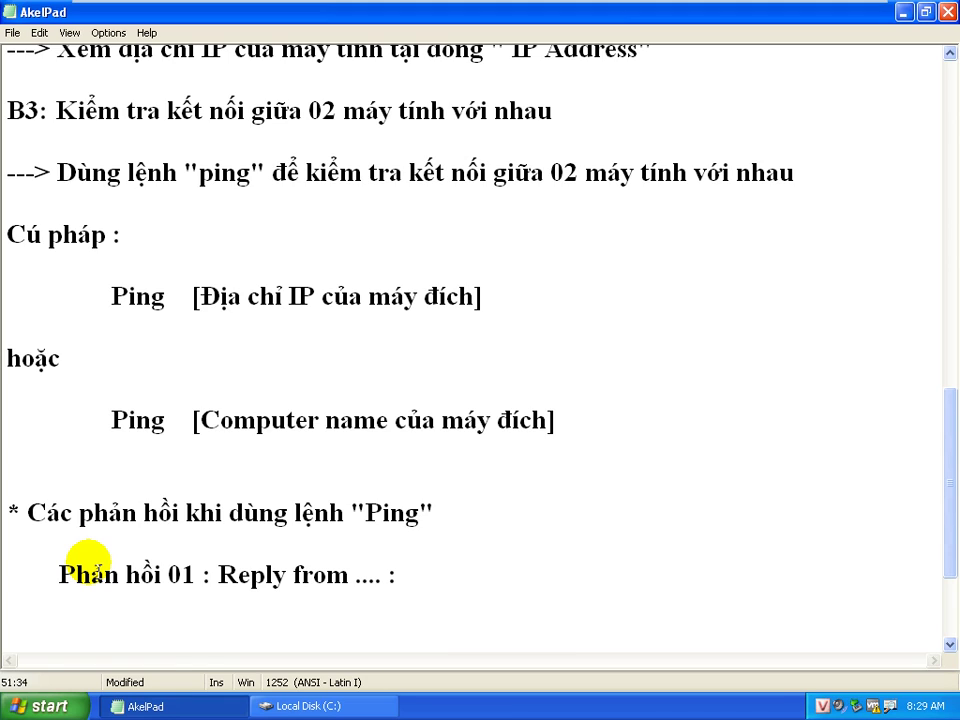
{"action": "type", "text": ": 02 máy tính co"}
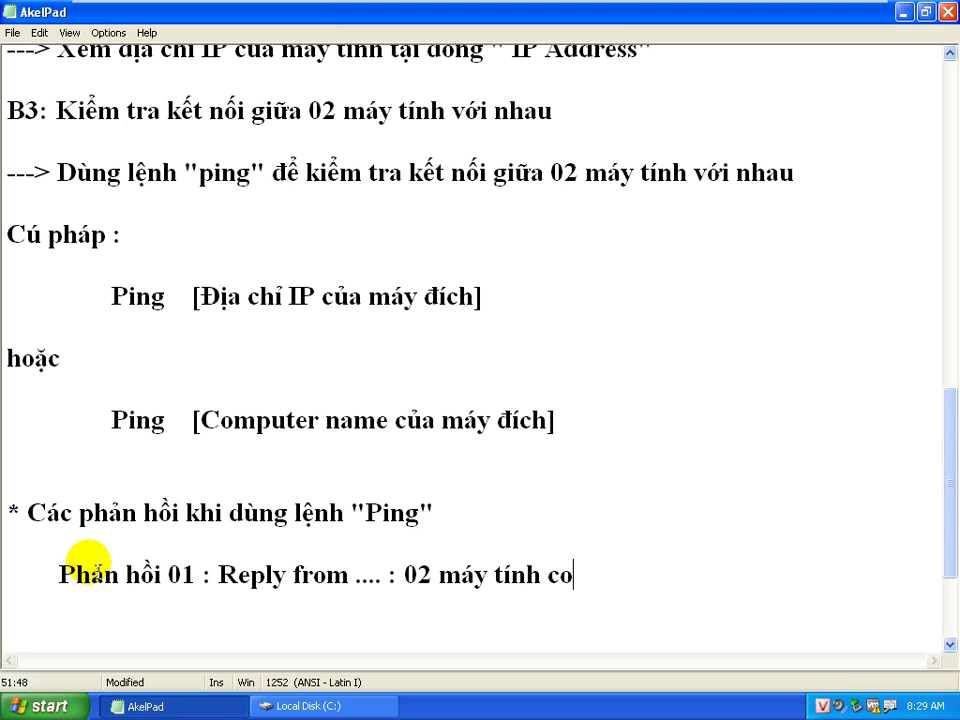
{"action": "key", "text": "BackSpace"}
{"action": "key", "text": "BackSpace"}
{"action": "type", "text": "kết nối "}
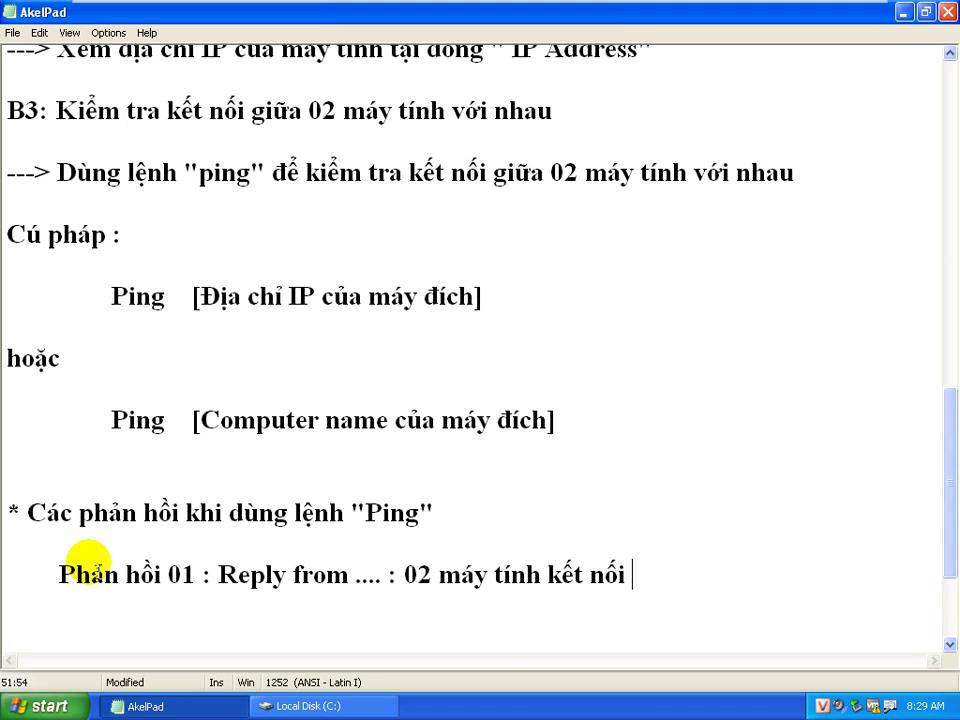
{"action": "type", "text": "được với nhau"}
{"action": "key", "text": "Return"}
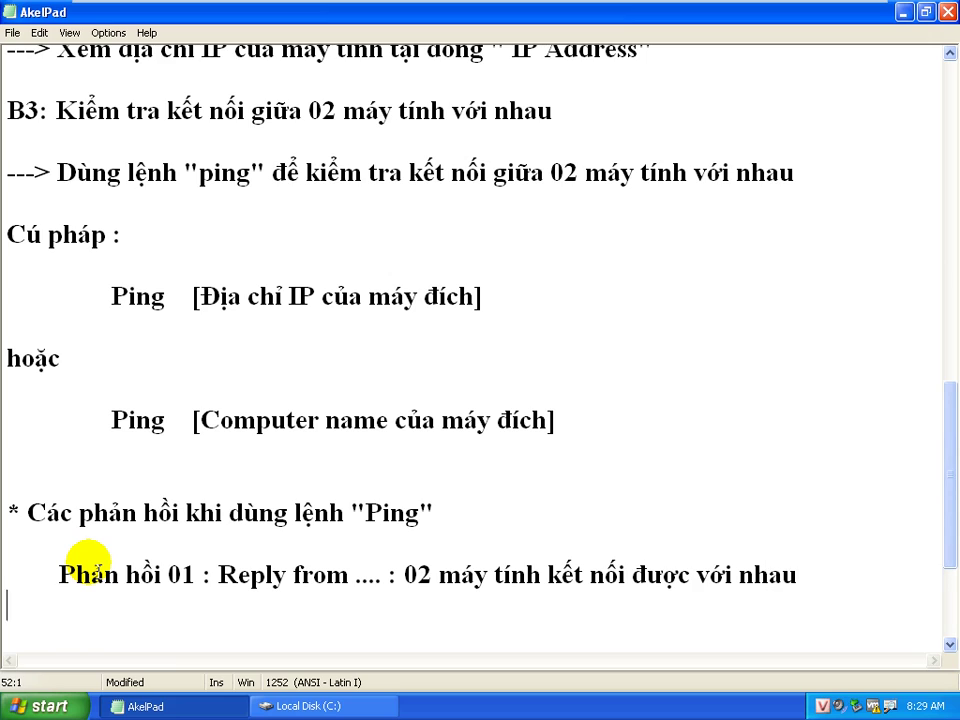
{"action": "key", "text": "Return"}
Add '+ Phản hồi 02 : Request time out : 02 máy tính không thể kết nối được với nhau', bulleting both responses with '+'
{"action": "key", "text": "Tab"}
{"action": "type", "text": "+"}
{"action": "left_click", "coordinate": [62, 574]}
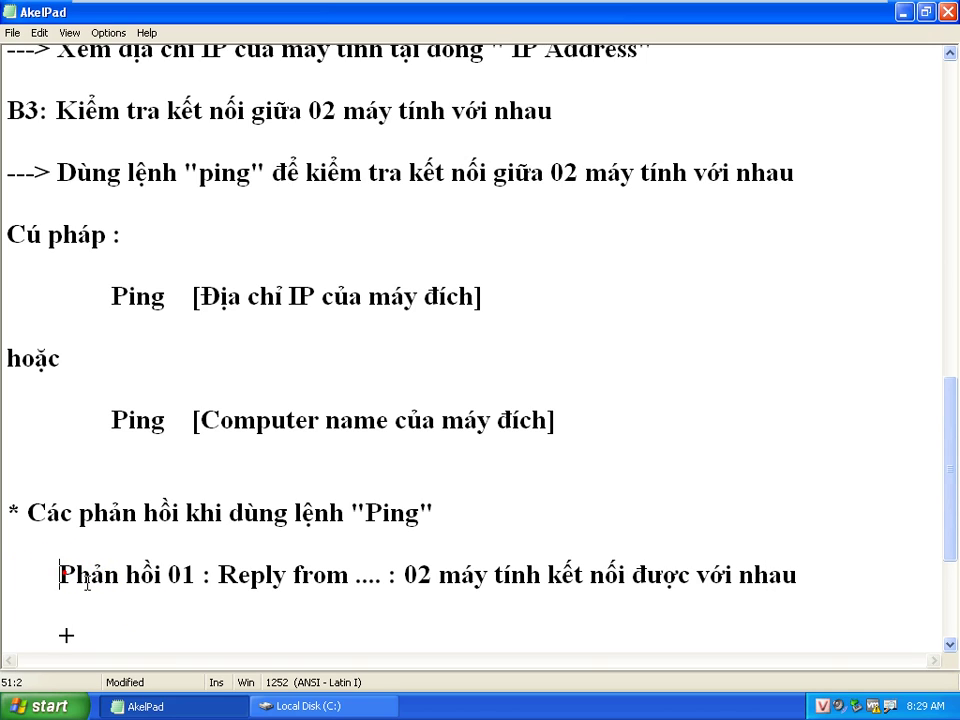
{"action": "type", "text": "+"}
{"action": "left_click", "coordinate": [107, 633]}
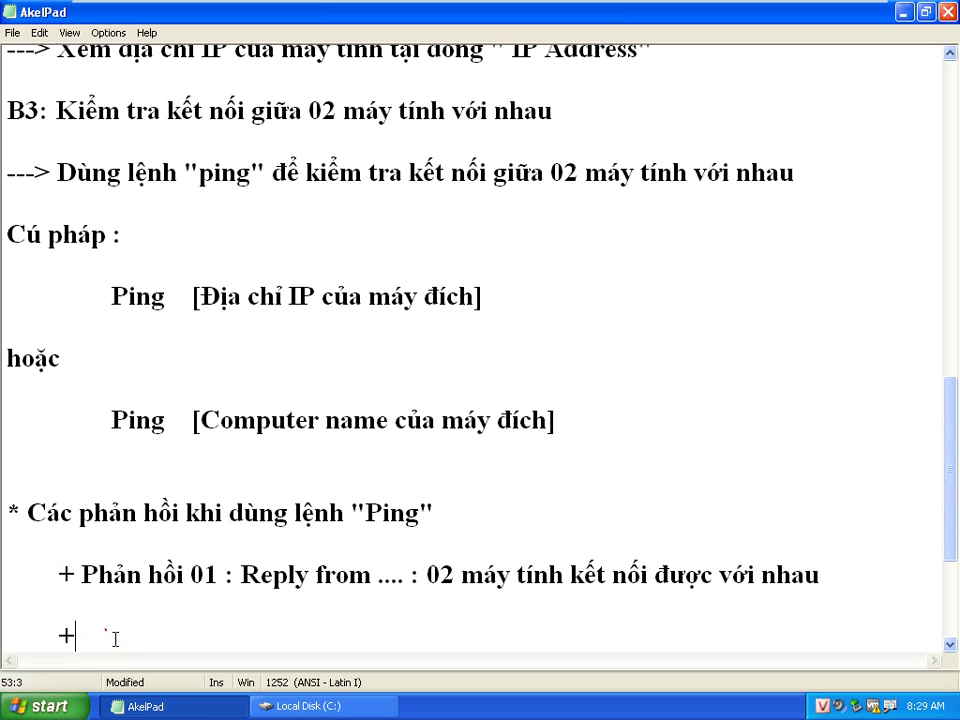
{"action": "type", "text": "Phả"}
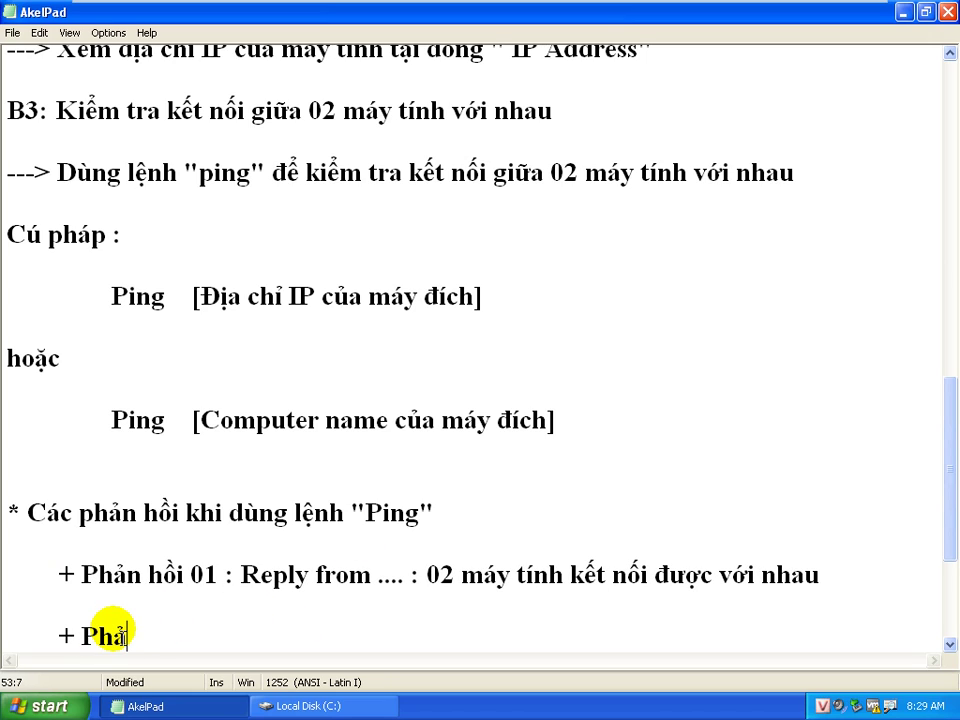
{"action": "type", "text": "n hồi 02 :"}
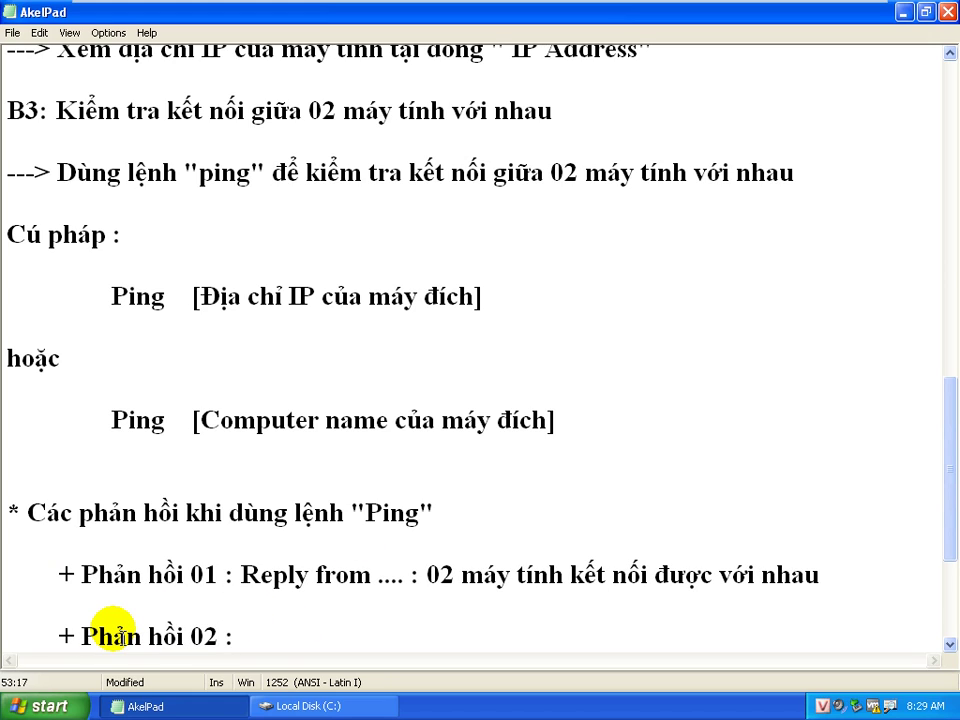
{"action": "type", "text": " Request time out"}
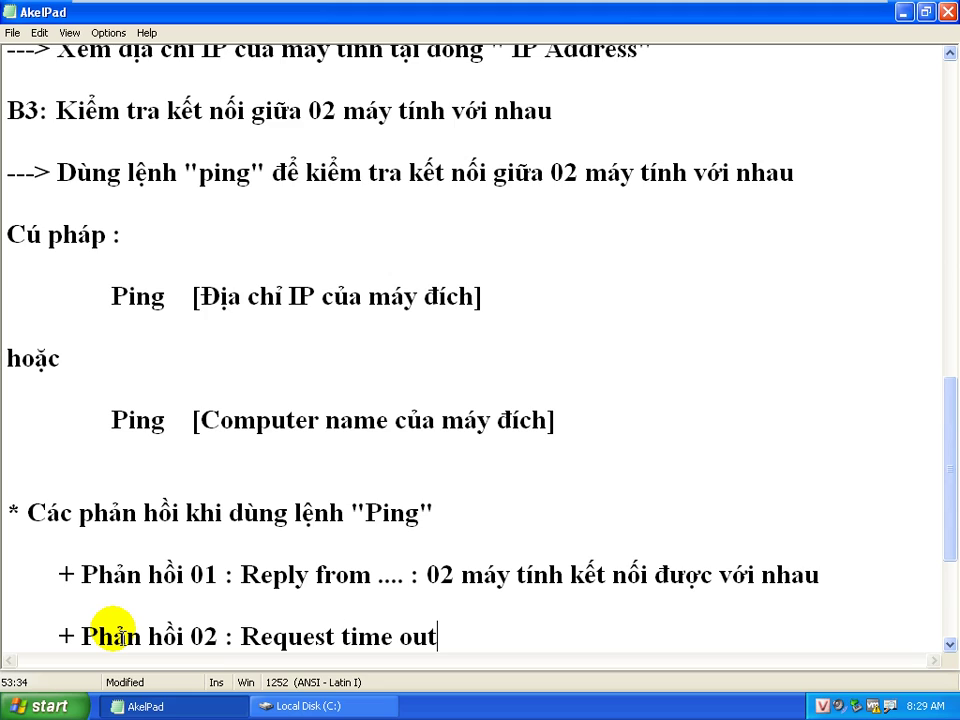
{"action": "type", "text": " : 02 tính"}
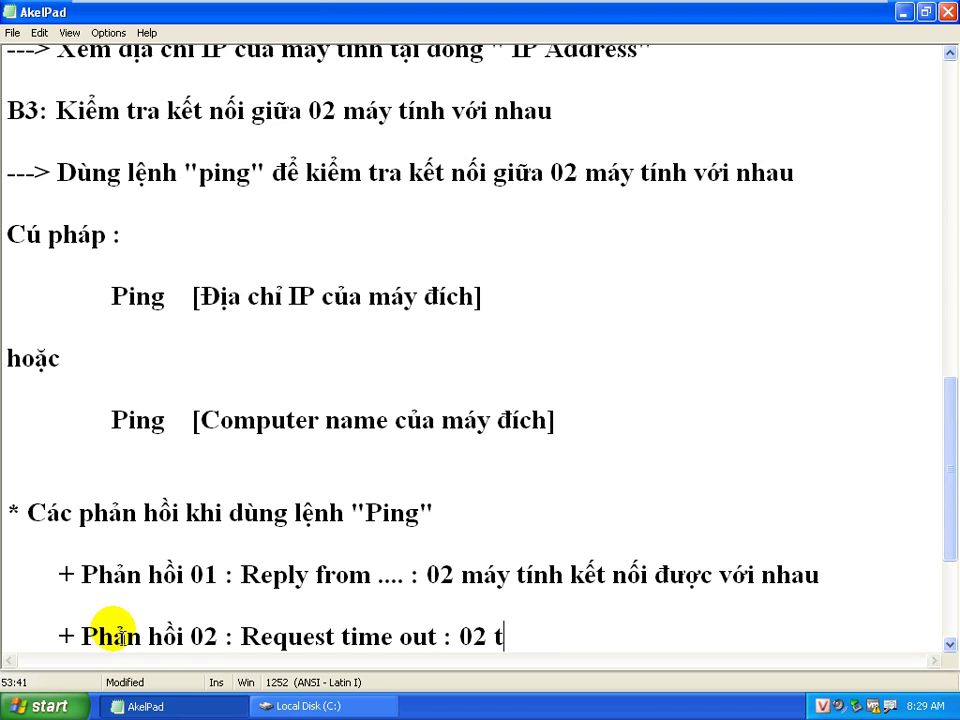
{"action": "key", "text": "BackSpace"}
{"action": "key", "text": "BackSpace"}
{"action": "key", "text": "BackSpace"}
{"action": "key", "text": "BackSpace"}
{"action": "key", "text": "BackSpace"}
{"action": "type", "text": "máy "}
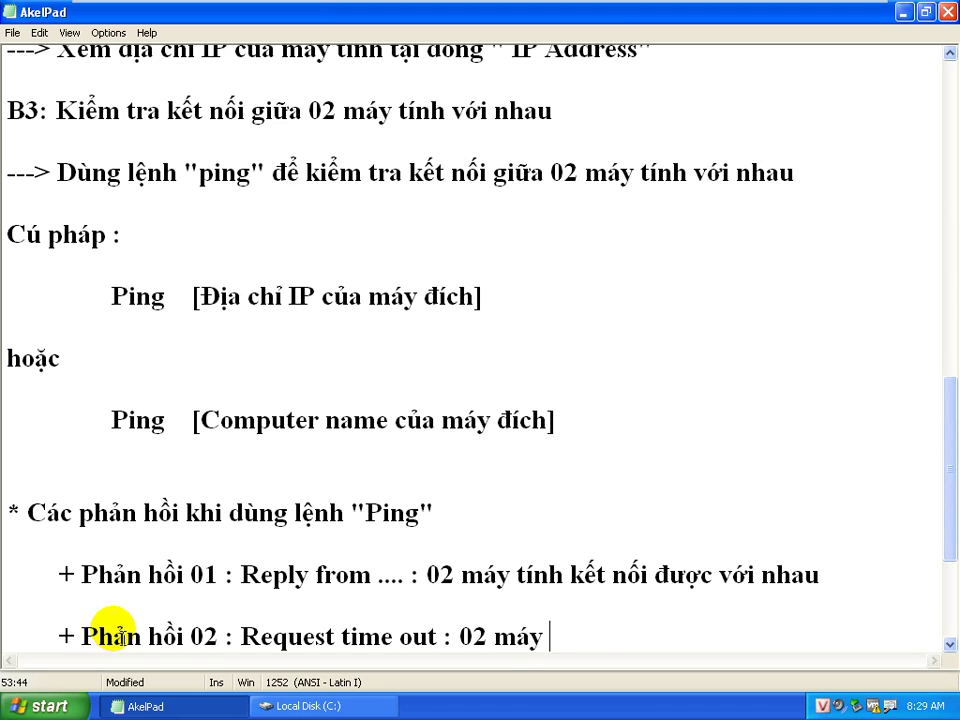
{"action": "type", "text": "tính không thể ekee"}
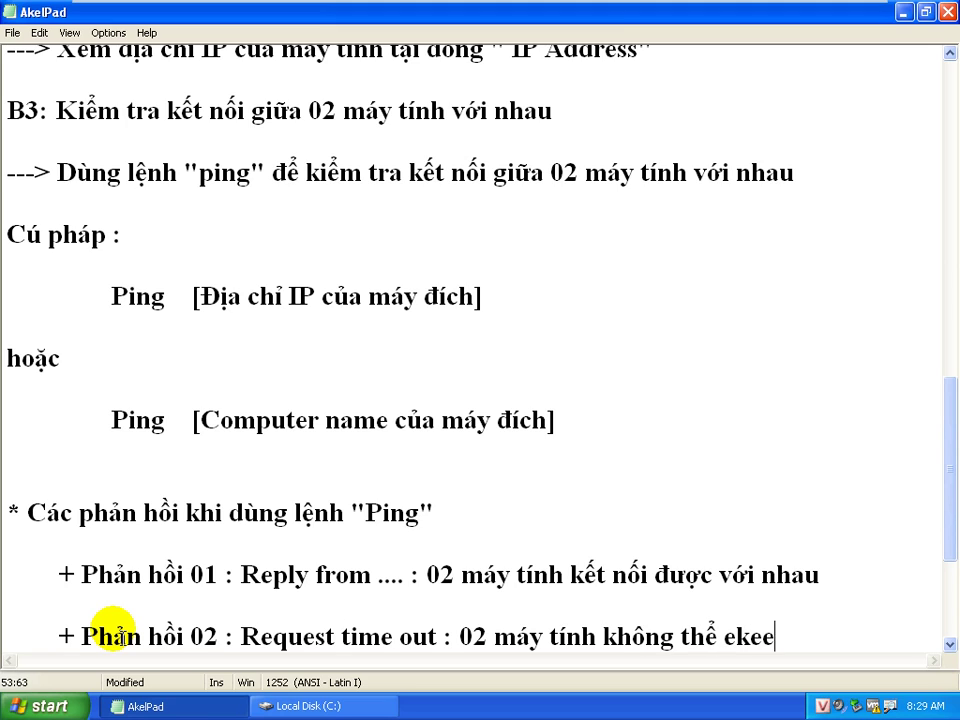
{"action": "key", "text": "BackSpace"}
{"action": "key", "text": "BackSpace"}
{"action": "key", "text": "BackSpace"}
{"action": "key", "text": "BackSpace"}
{"action": "type", "text": "kết "}
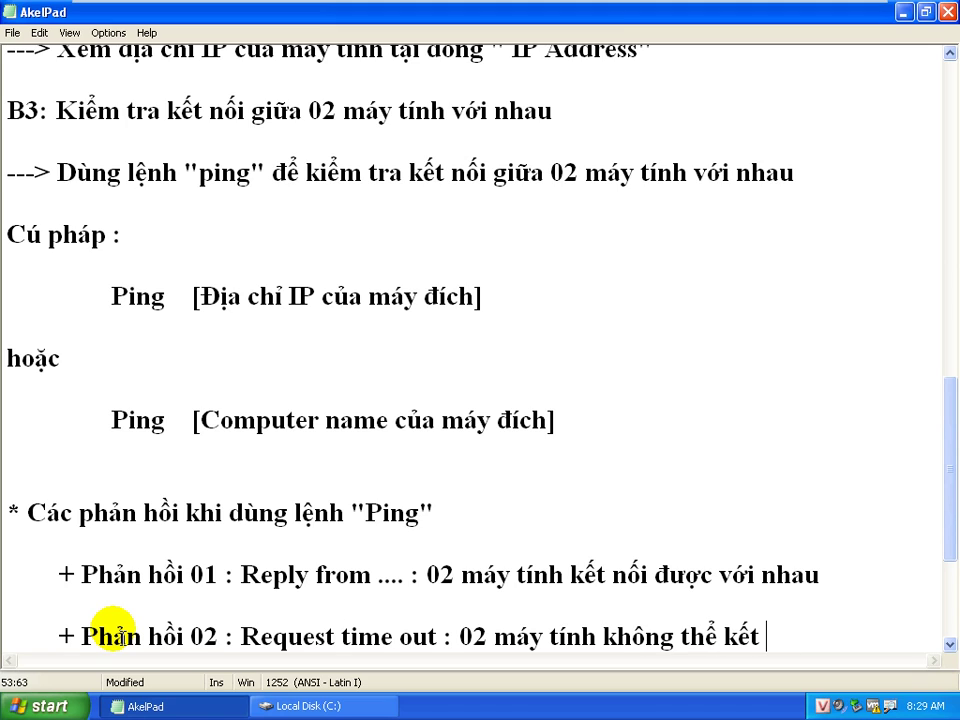
{"action": "type", "text": "nôi đc vois n"}
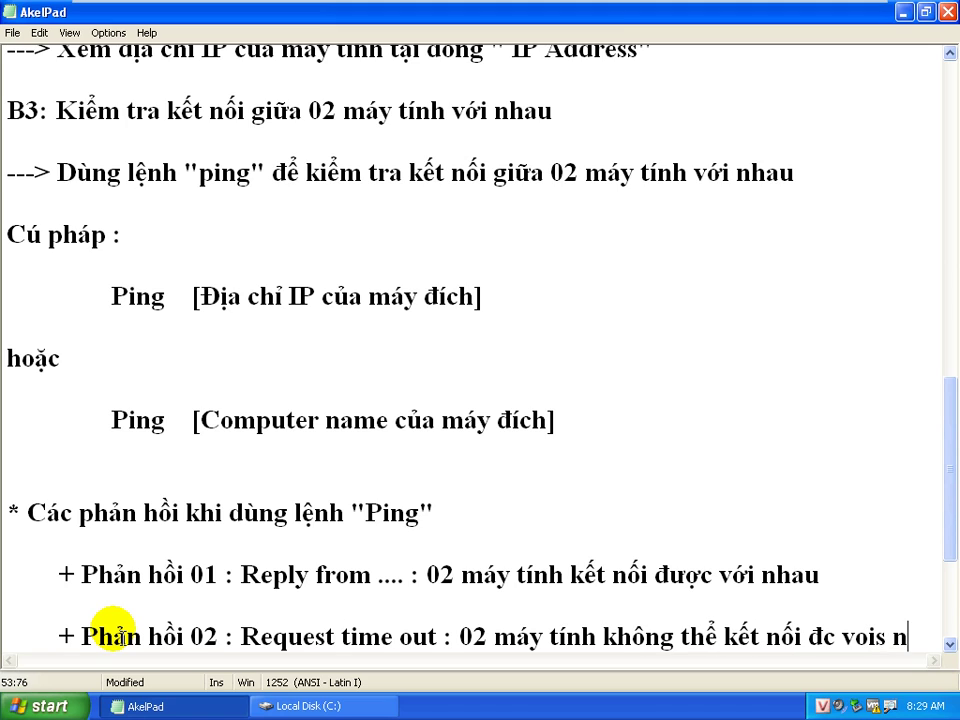
{"action": "key", "text": "BackSpace"}
{"action": "key", "text": "BackSpace"}
{"action": "key", "text": "BackSpace"}
{"action": "key", "text": "BackSpace"}
{"action": "key", "text": "BackSpace"}
{"action": "type", "text": "ới nhau"}
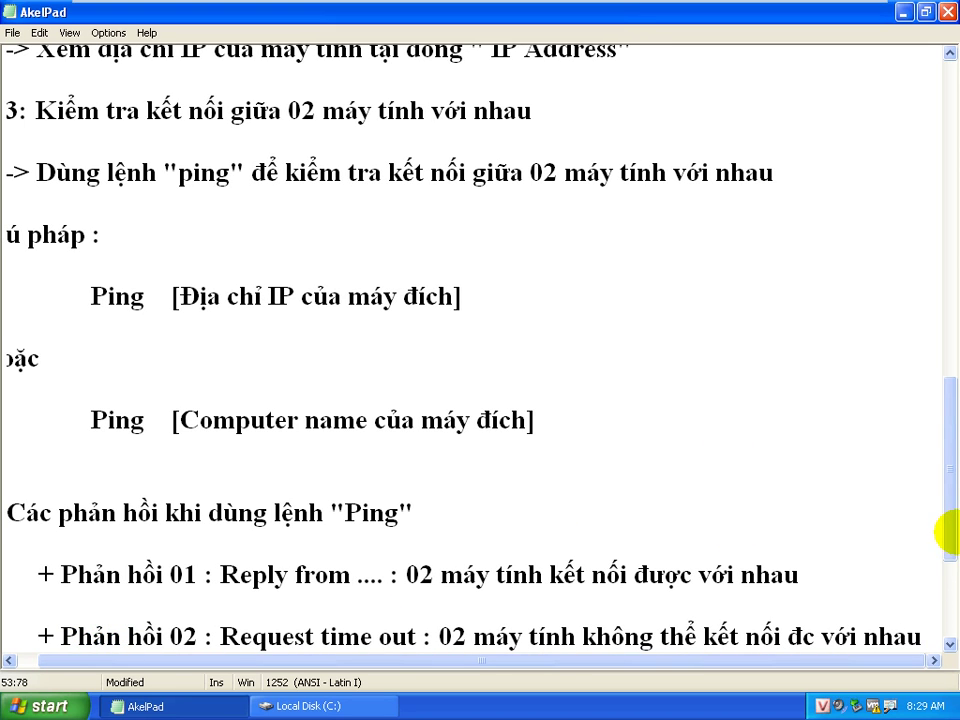
{"action": "scroll", "coordinate": [950, 534], "scroll_direction": "down", "scroll_amount": 1}
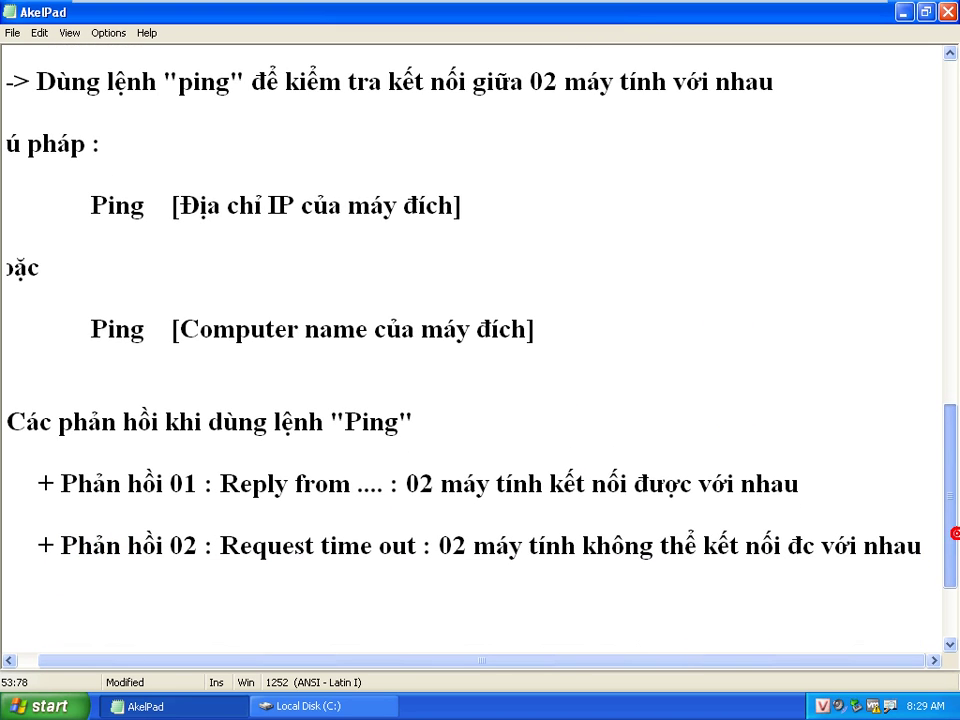
Prefix the 'Các phản hồi khi dùng lệnh "Ping"' heading with ******
{"action": "left_click", "coordinate": [12, 424]}
{"action": "type", "text": "******"}
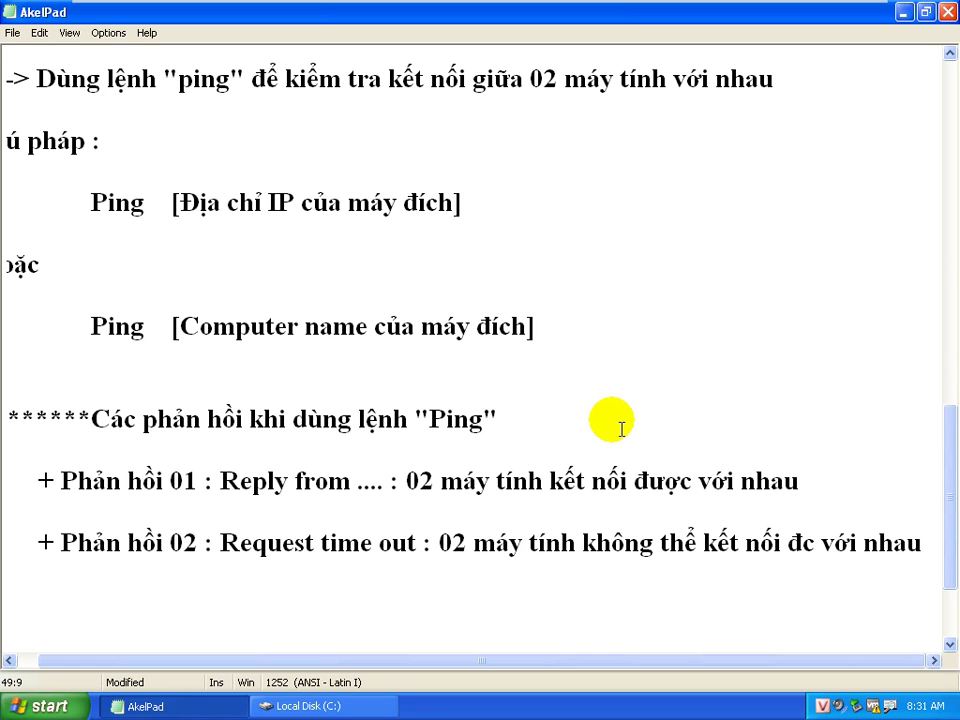
Add the heading '**Khắc phục khi máy tính không kết nối được với nhau' below the ping notes
{"action": "right_click", "coordinate": [636, 374]}
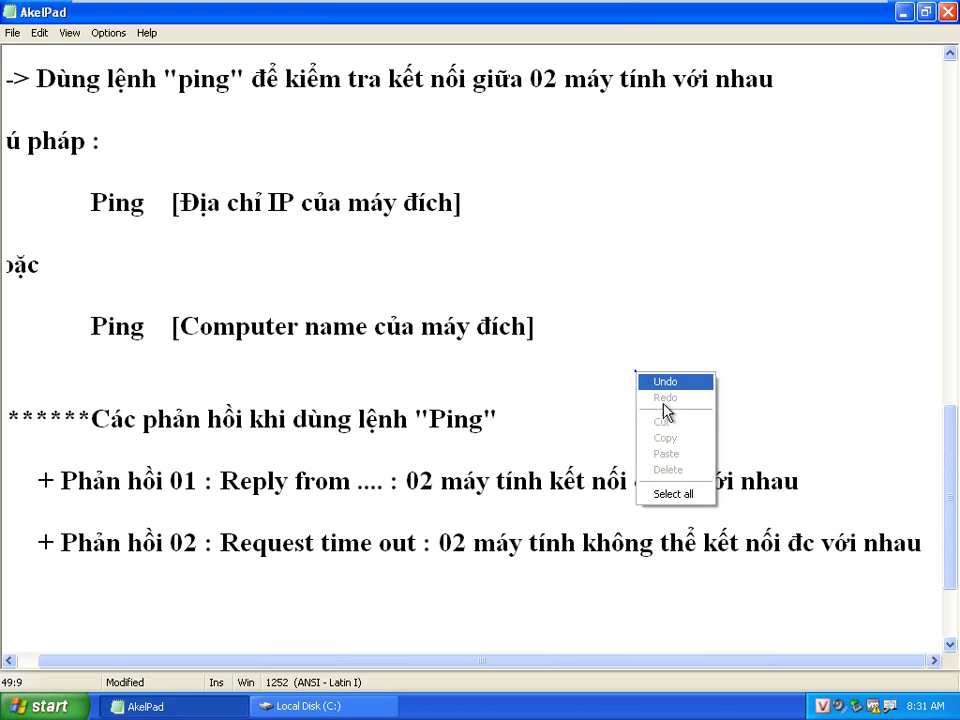
{"action": "left_click", "coordinate": [932, 554]}
{"action": "key", "text": "Return"}
{"action": "key", "text": "Return"}
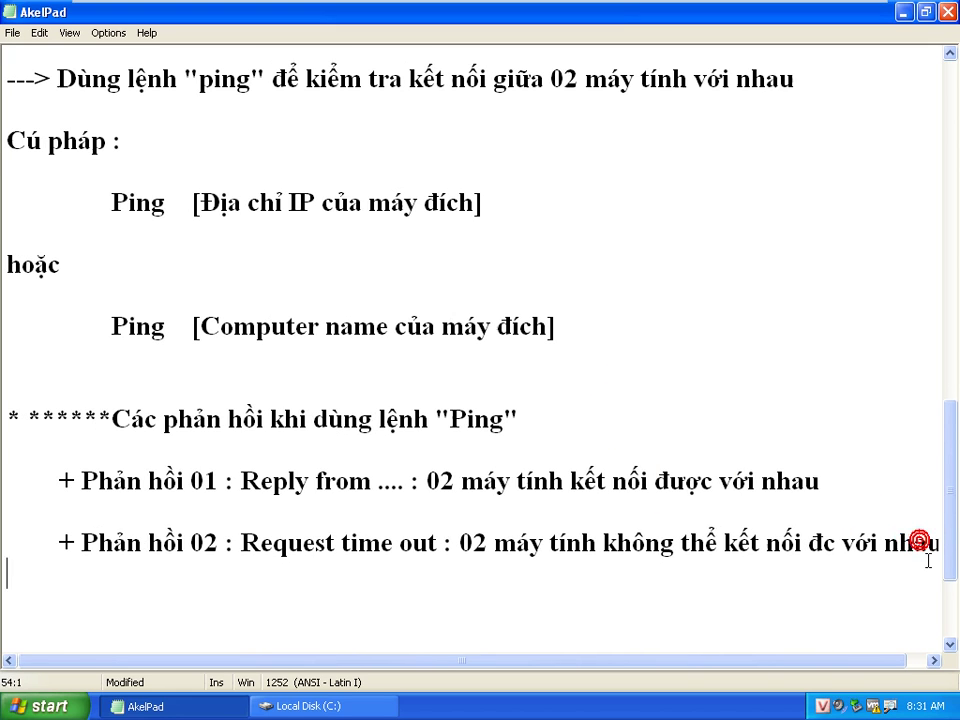
{"action": "type", "text": "**"}
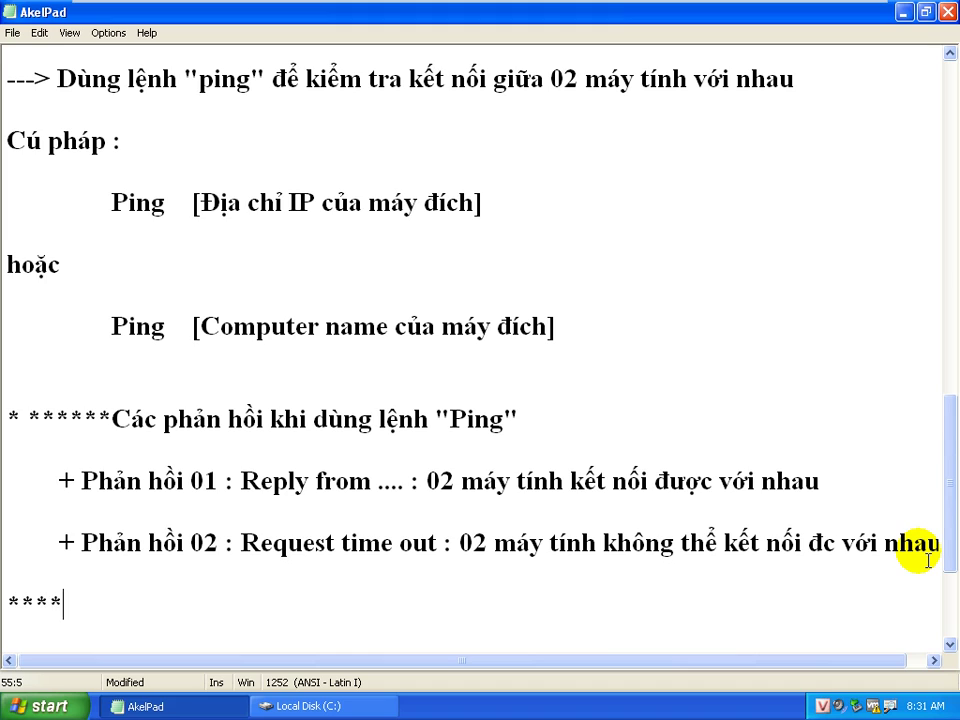
{"action": "type", "text": "k"}
{"action": "key", "text": "BackSpace"}
{"action": "type", "text": "Khắc phục "}
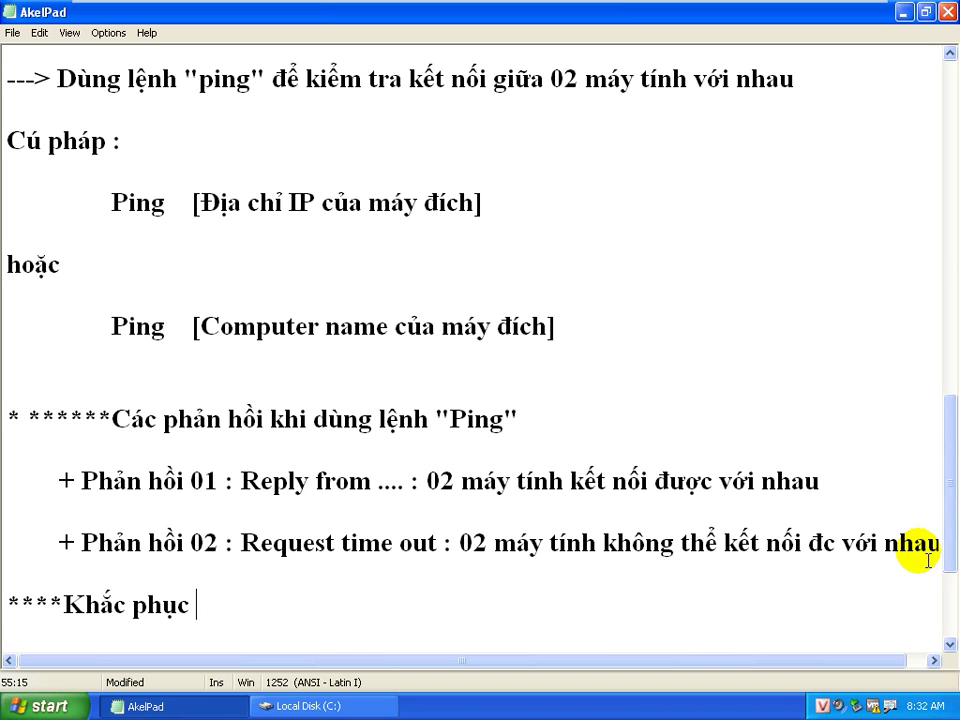
{"action": "type", "text": "khi máy ti"}
{"action": "key", "text": "BackSpace"}
{"action": "type", "text": "ính "}
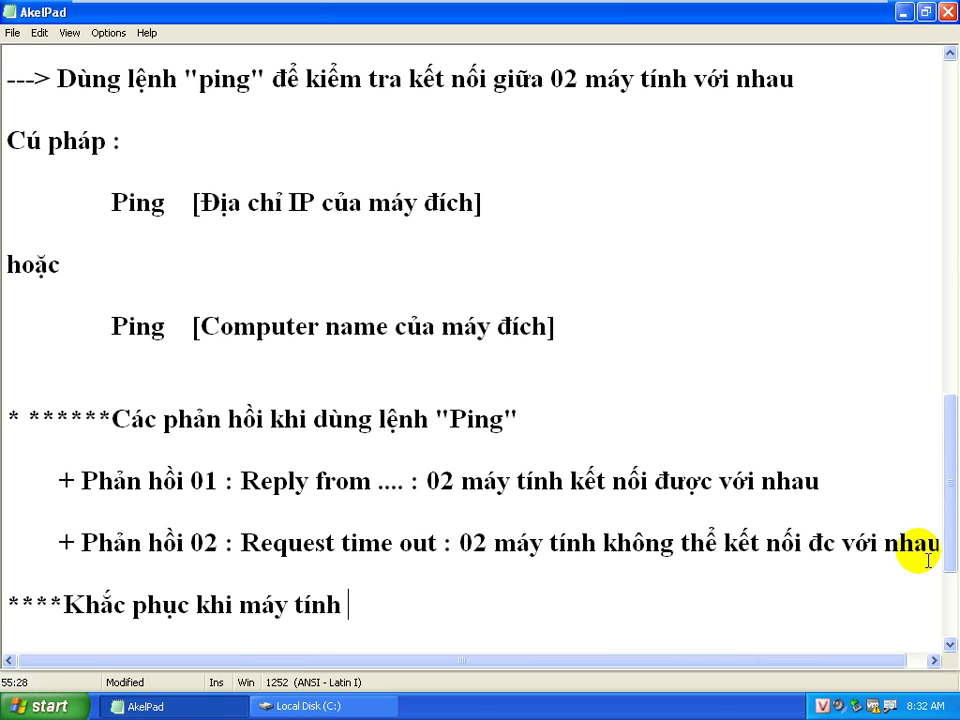
{"action": "type", "text": "không kêt nối d"}
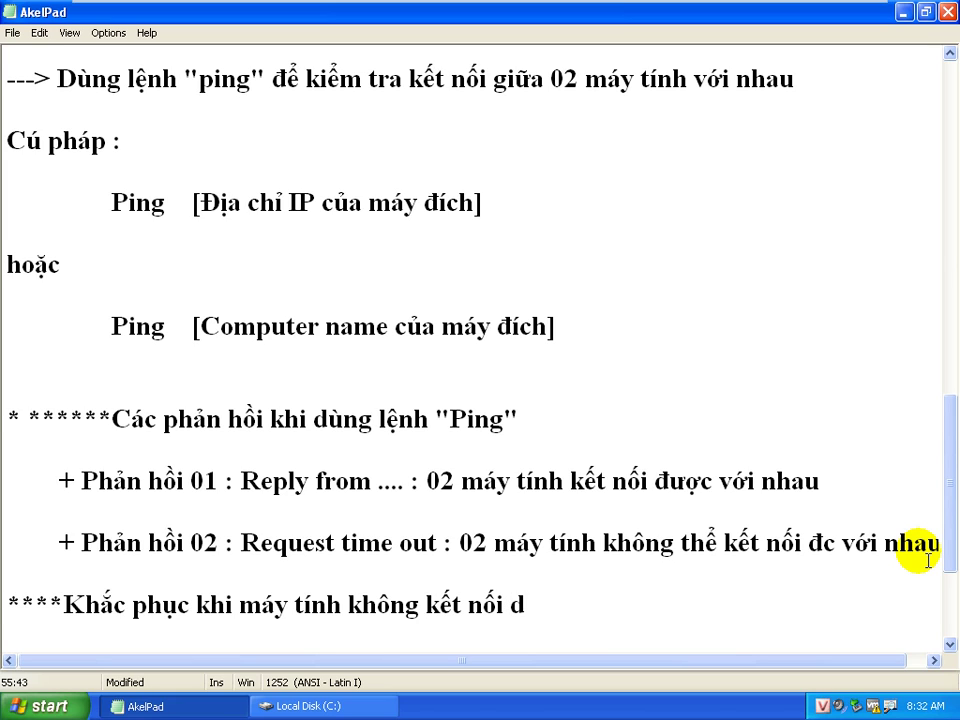
{"action": "type", "text": "owjc"}
{"action": "key", "text": "BackSpace"}
{"action": "key", "text": "BackSpace"}
{"action": "key", "text": "BackSpace"}
{"action": "key", "text": "BackSpace"}
{"action": "type", "text": "ược với nhau"}
{"action": "key", "text": "Return"}
{"action": "key", "text": "Return"}
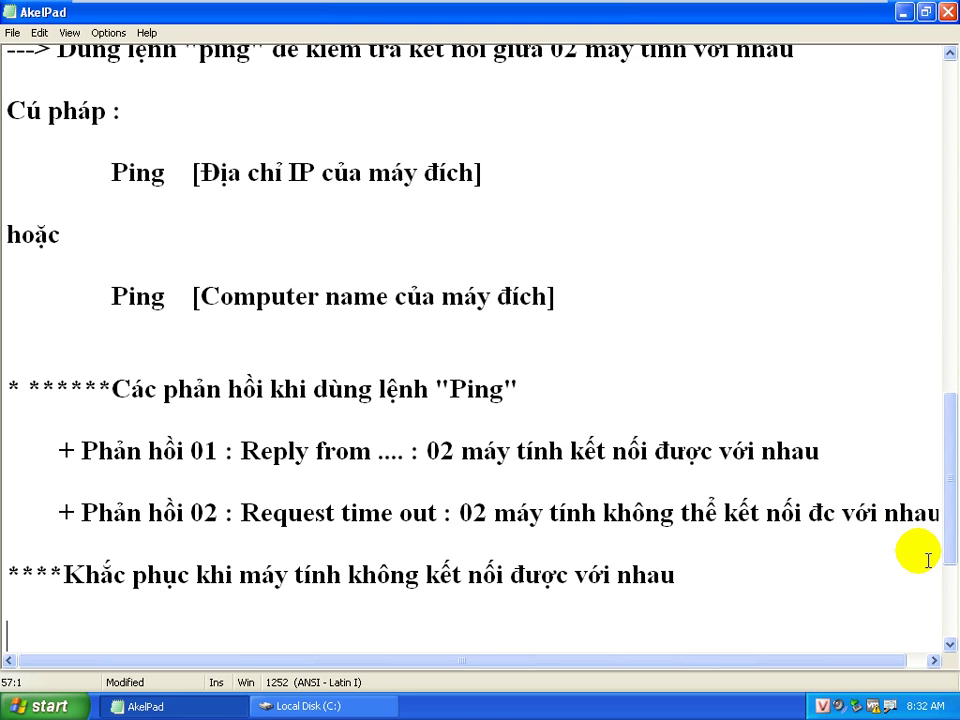
Start the bullet '+ Tắt firewall (tường lửa) của máy đích' under the heading
{"action": "type", "text": "+ Kiể"}
{"action": "key", "text": "BackSpace"}
{"action": "key", "text": "BackSpace"}
{"action": "key", "text": "BackSpace"}
{"action": "type", "text": "Tắt"}
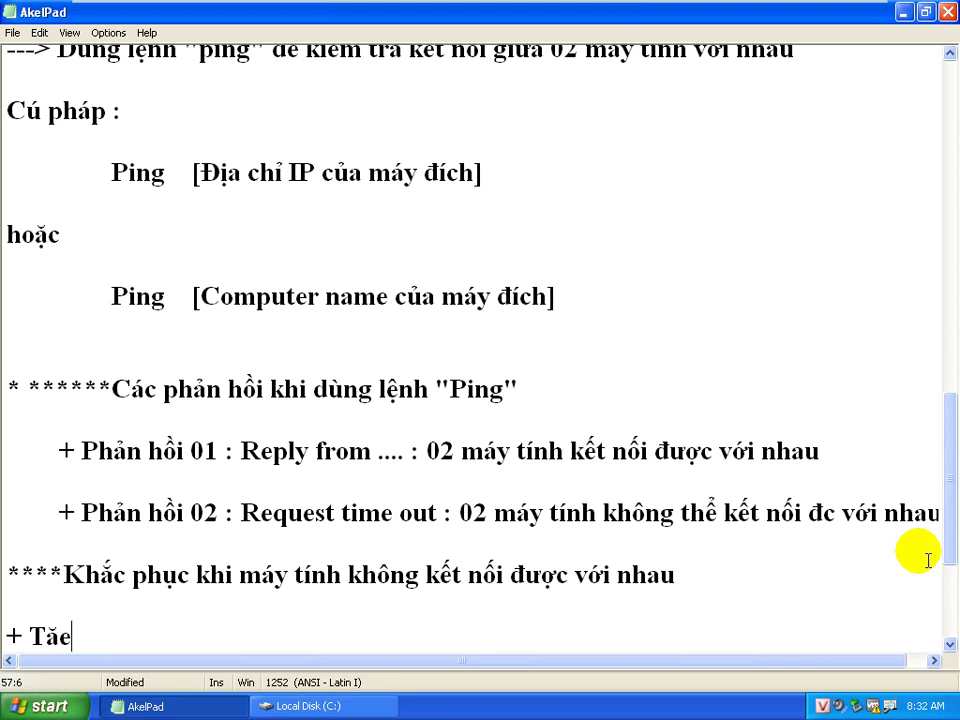
{"action": "type", "text": " firewa"}
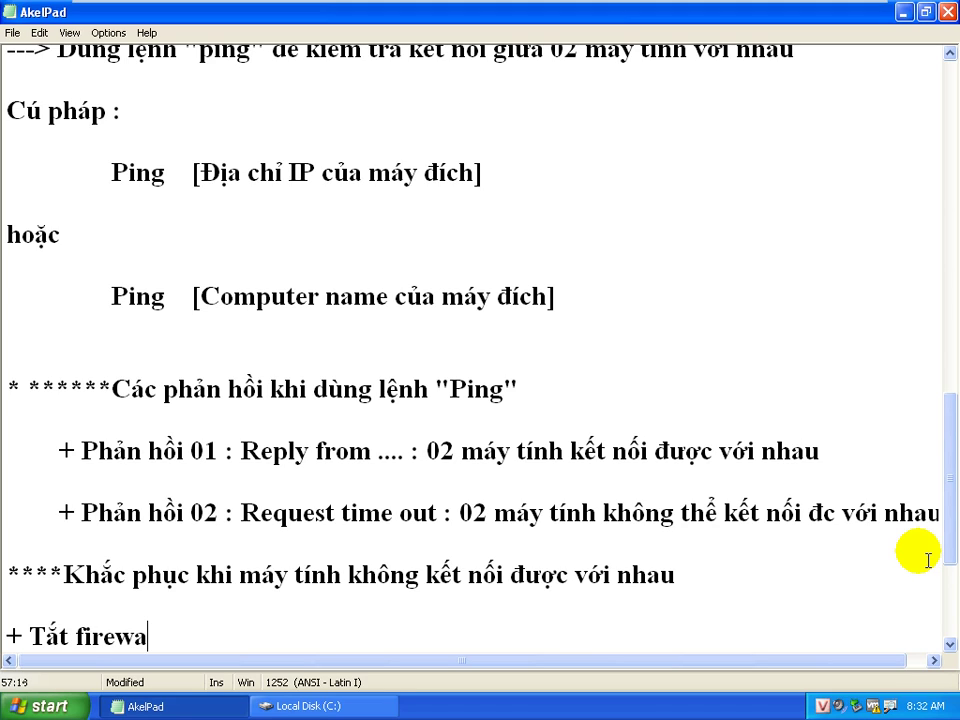
{"action": "type", "text": "ll (tương"}
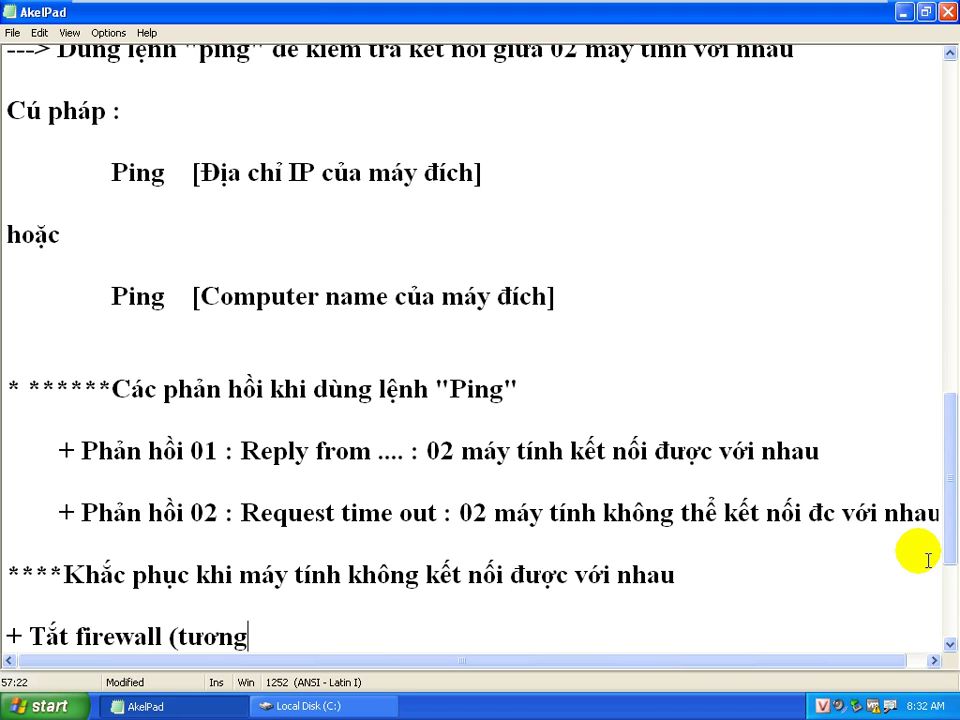
{"action": "type", "text": " lưa) của máy đihs"}
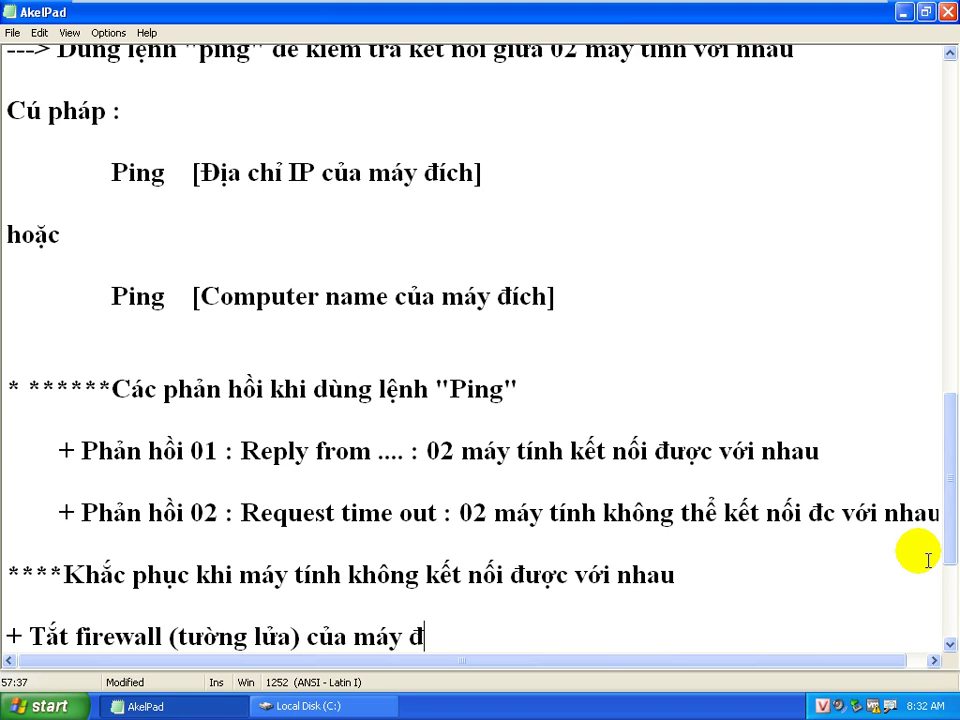
{"action": "key", "text": "BackSpace"}
{"action": "key", "text": "BackSpace"}
{"action": "type", "text": "ch"}
Scroll down to view the finished firewall bullet
{"action": "scroll", "coordinate": [861, 561], "scroll_direction": "down", "scroll_amount": 2}
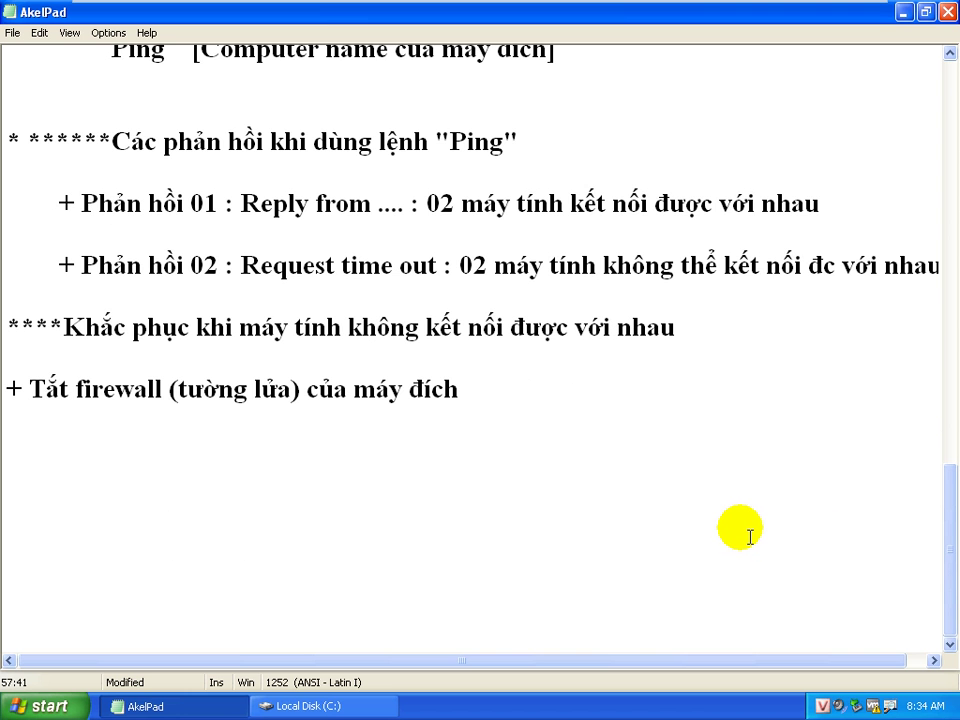
Append ': Firewall của hệ điều hành windows' and a line 'và firewall của chương trình diệt virus'
{"action": "type", "text": ": Fire c"}
{"action": "key", "text": "BackSpace"}
{"action": "key", "text": "BackSpace"}
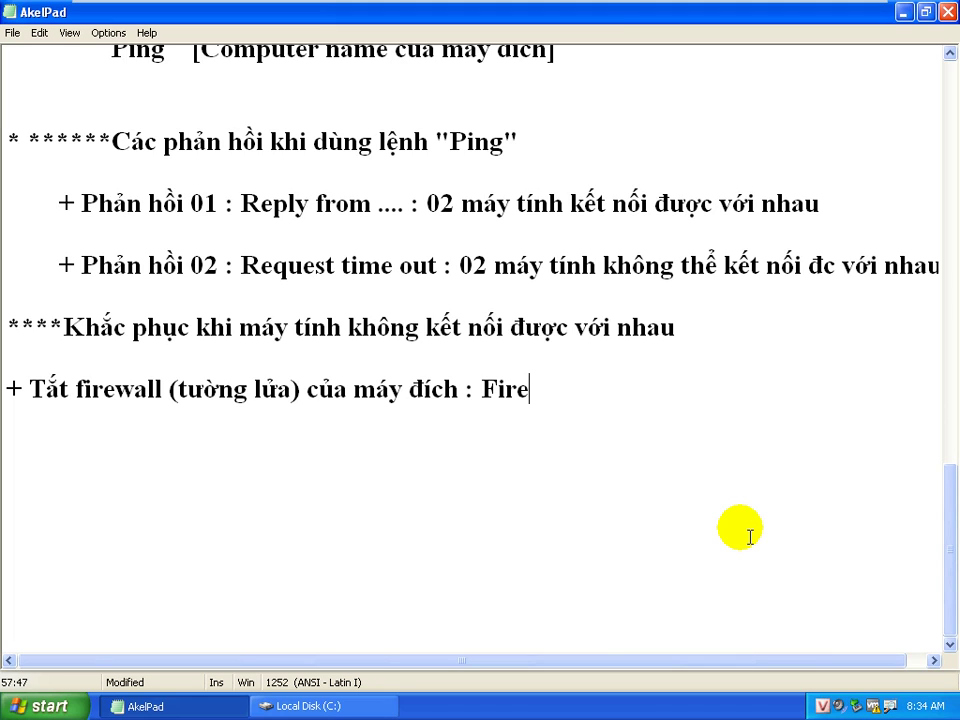
{"action": "type", "text": "wall cua"}
{"action": "type", "text": "r hej ddieeuf hanhf "}
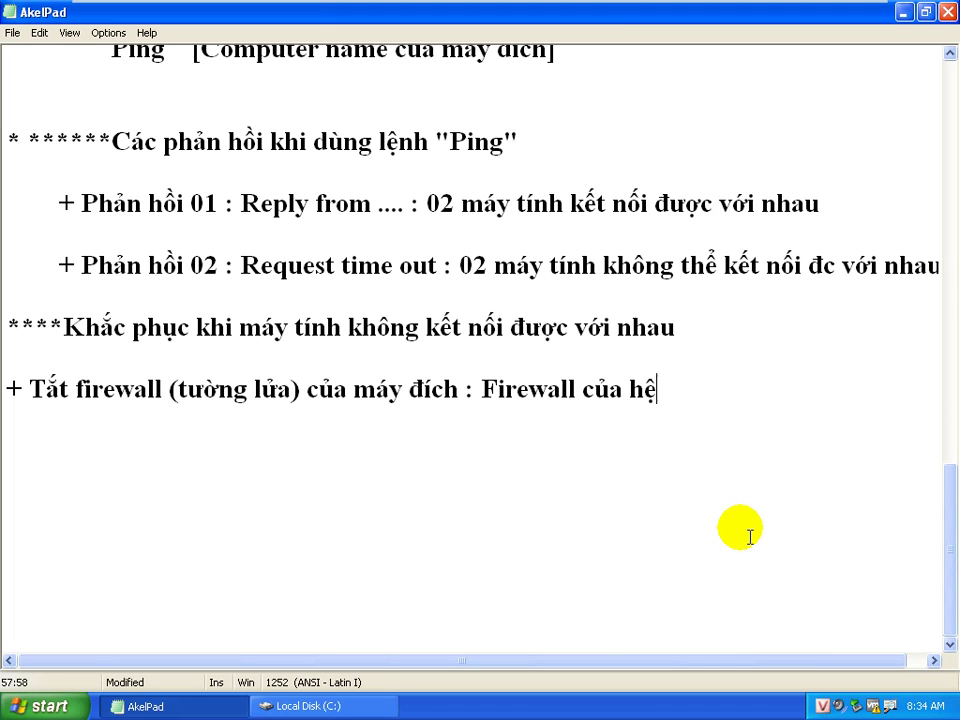
{"action": "type", "text": "windows"}
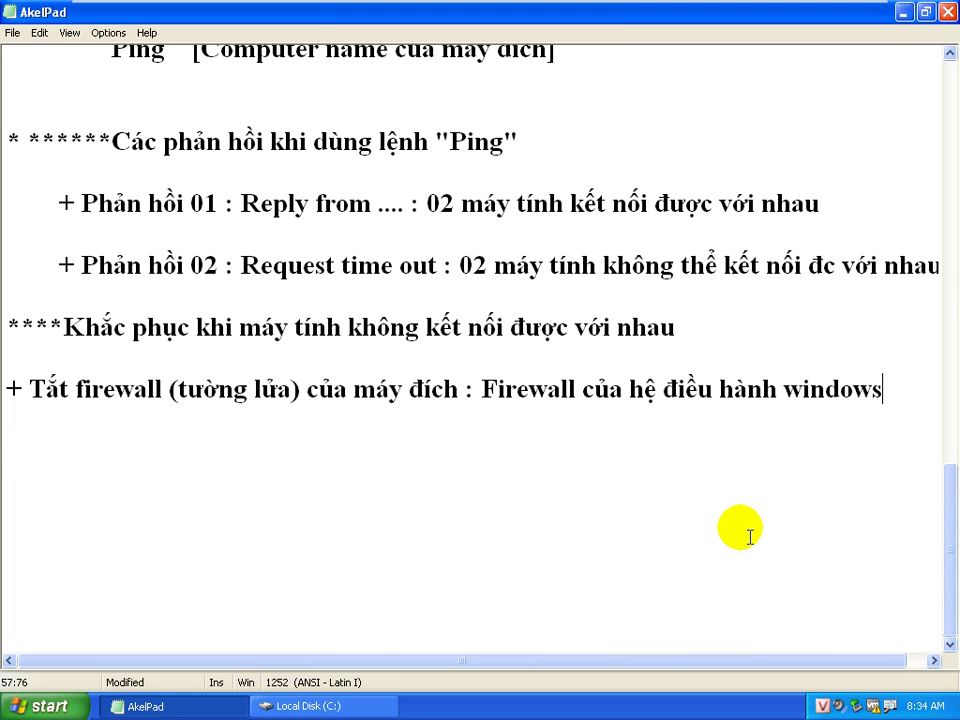
{"action": "key", "text": "Return"}
{"action": "key", "text": "Return"}
{"action": "type", "text": "vaf firewal"}
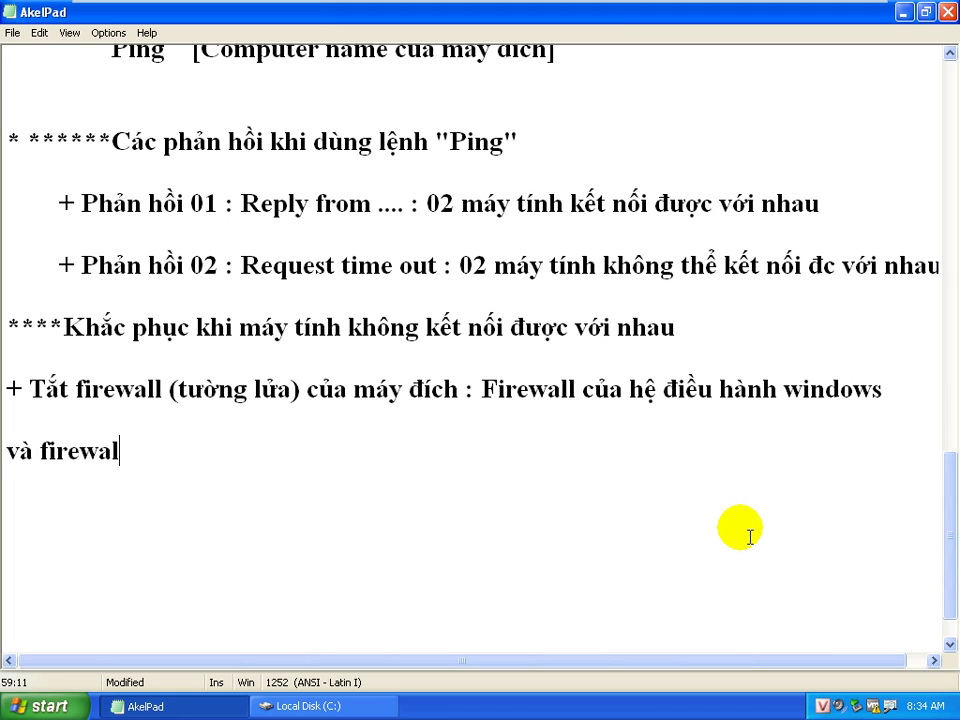
{"action": "type", "text": "l cuar chuwowng tri"}
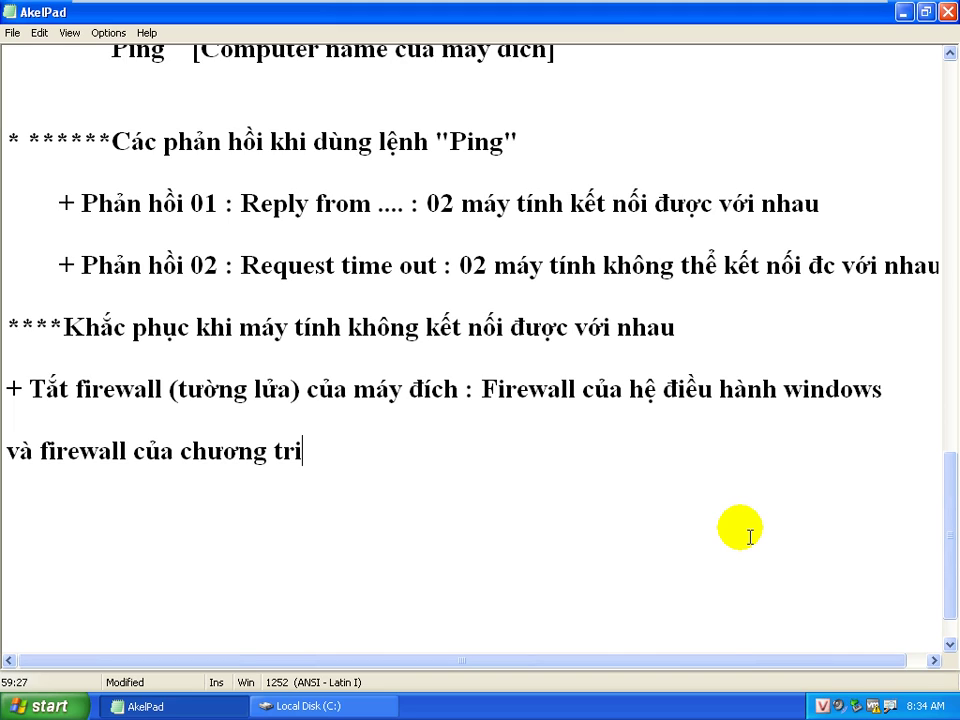
{"action": "type", "text": "nhf de"}
{"action": "key", "text": "BackSpace"}
{"action": "key", "text": "BackSpace"}
{"action": "type", "text": "dieetj vir"}
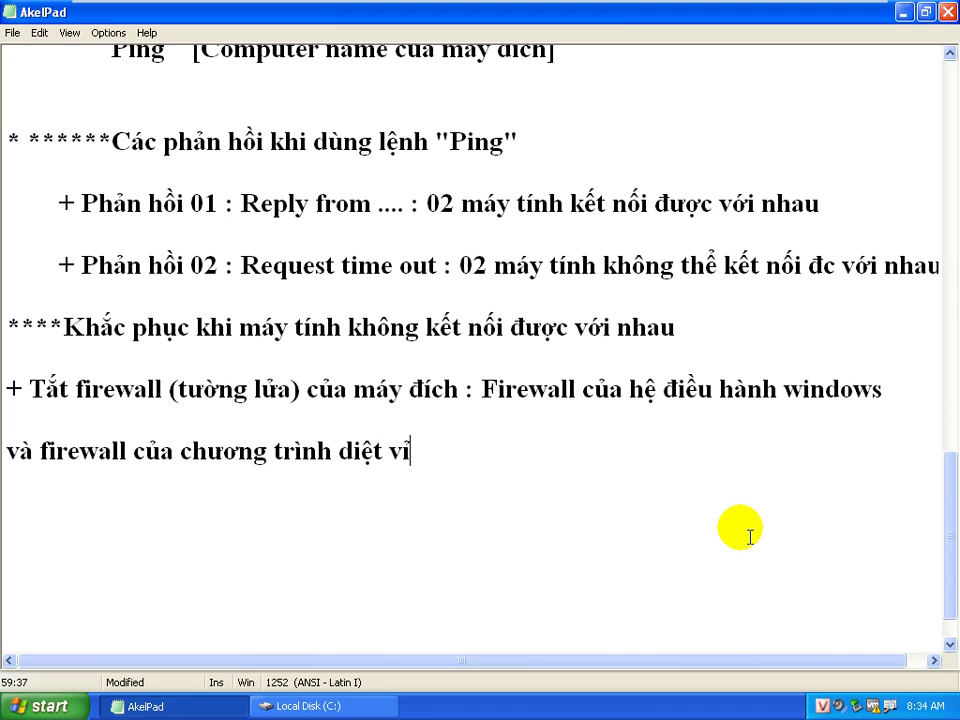
{"action": "type", "text": "us"}
{"action": "key", "text": "Return"}
{"action": "key", "text": "Return"}
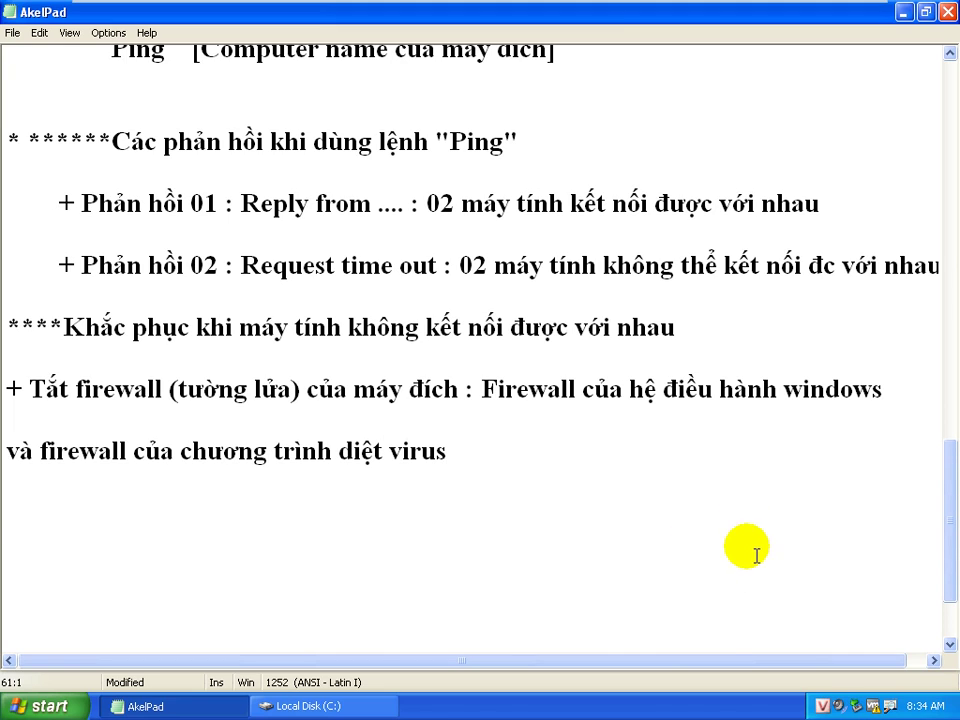
Select the phrase 'Firewall của hệ điều hành windows' and bring up the Start menu
{"action": "left_click_drag", "start_coordinate": [481, 389], "coordinate": [941, 393]}
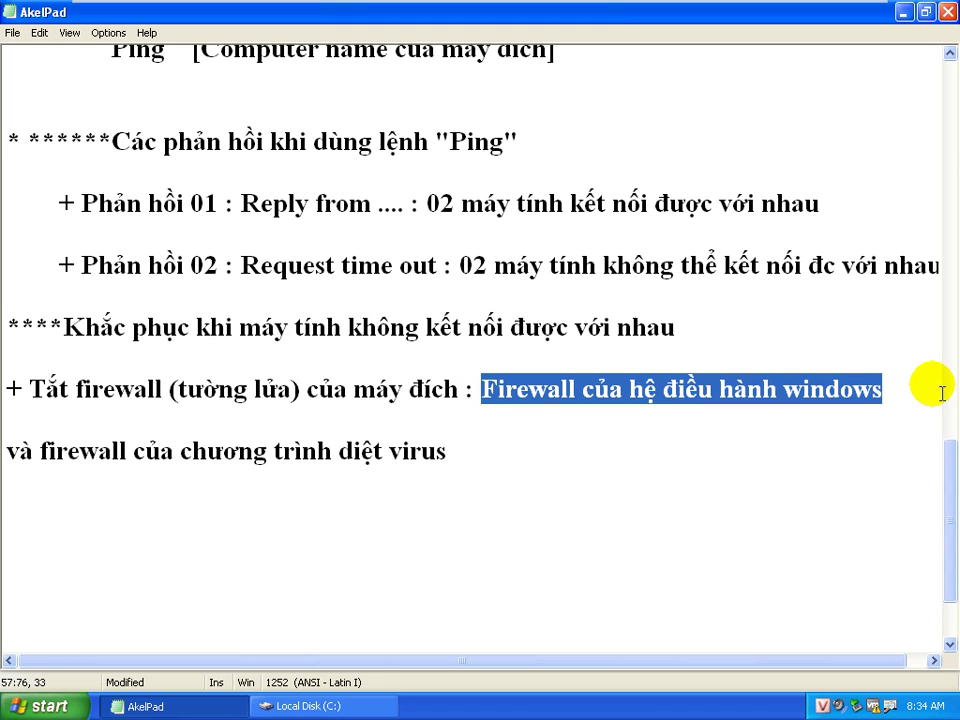
{"action": "key", "text": "super"}
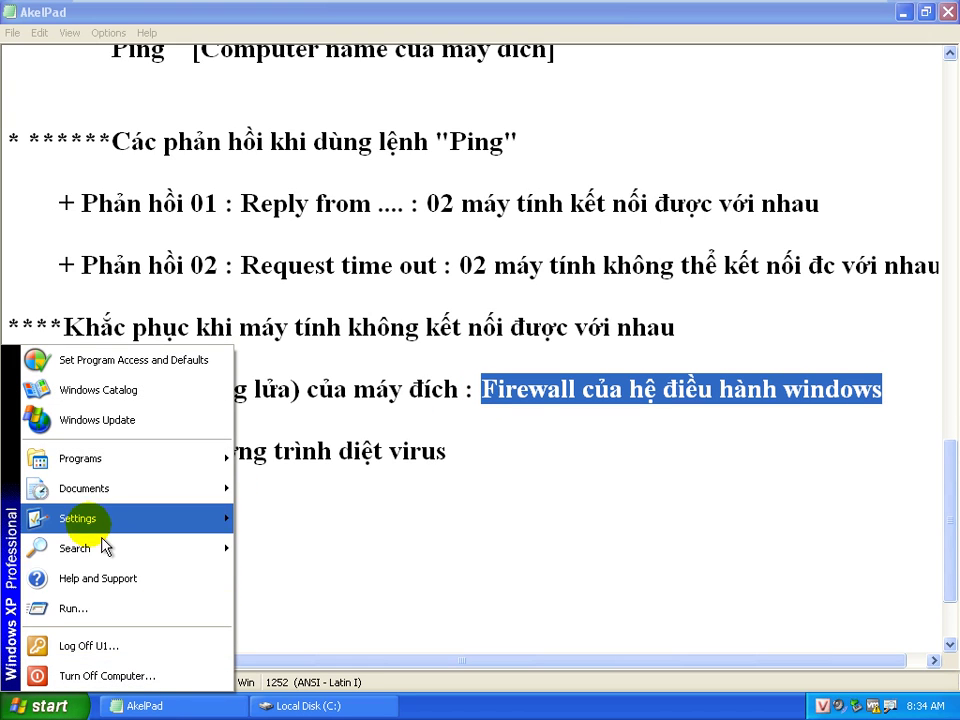
{"action": "mouse_move", "coordinate": [104, 537]}
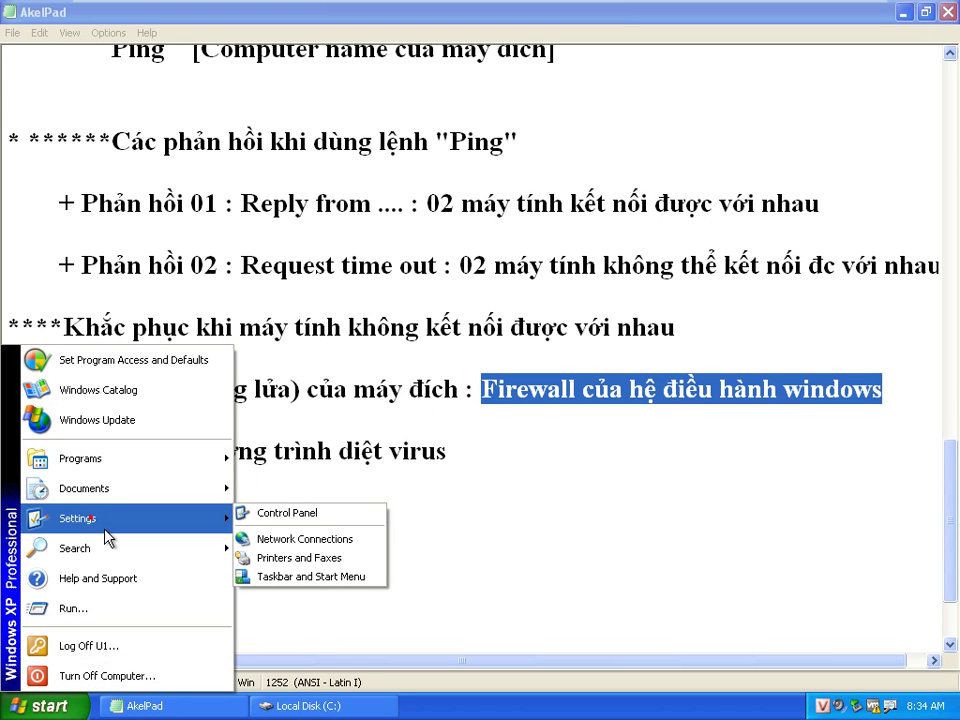
In Control Panel's classic view, check Windows Firewall is Off, confirm with OK, and close Control Panel
{"action": "left_click", "coordinate": [312, 516]}
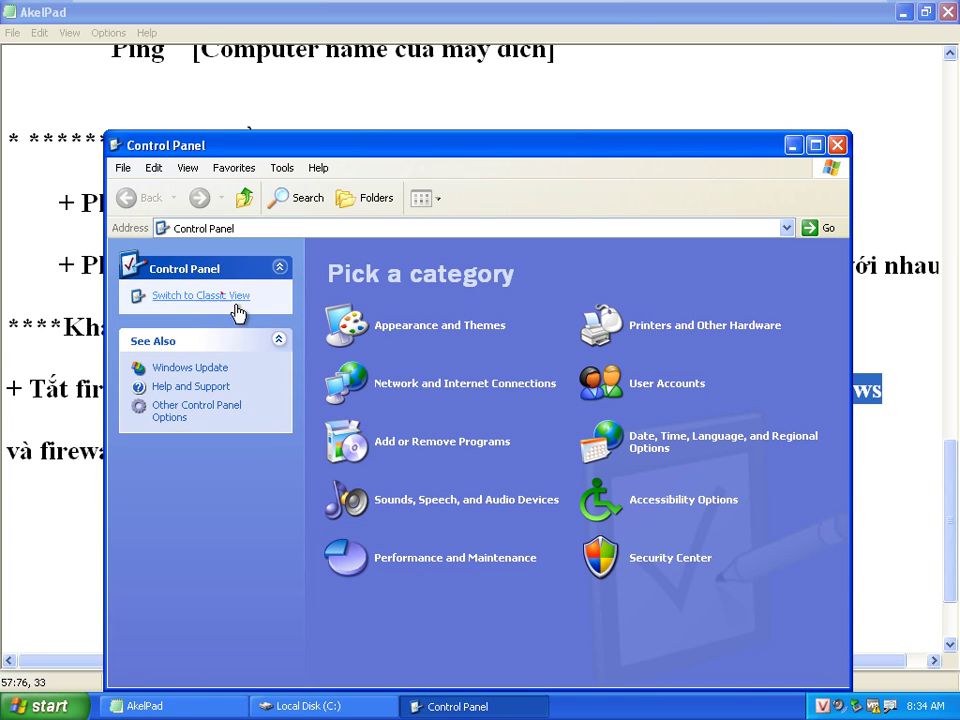
{"action": "left_click", "coordinate": [237, 313]}
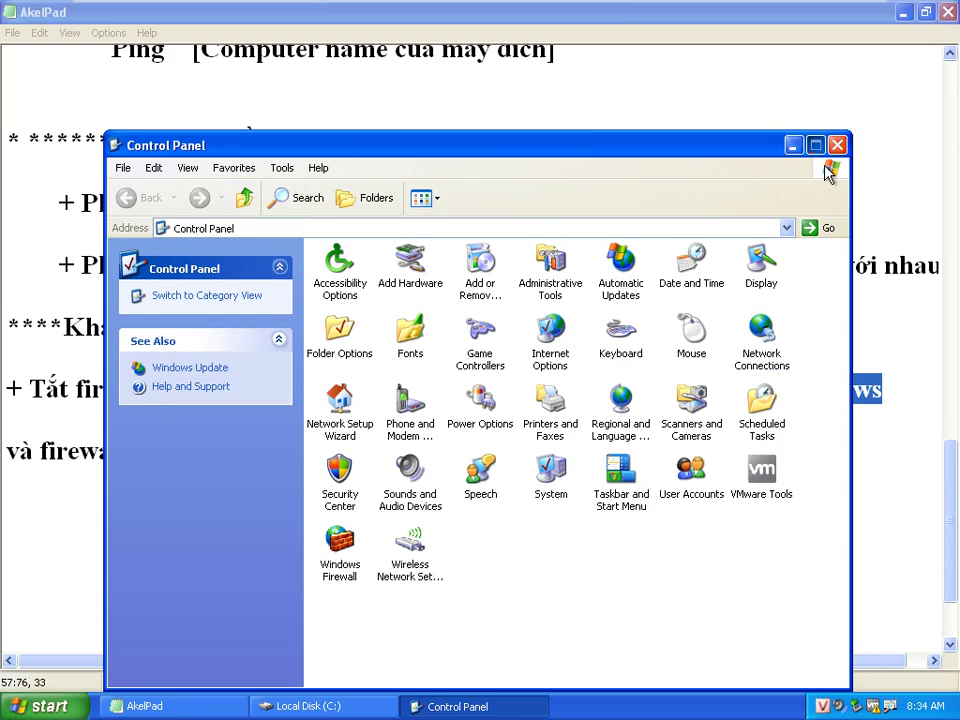
{"action": "left_click", "coordinate": [815, 145]}
{"action": "left_click", "coordinate": [797, 305]}
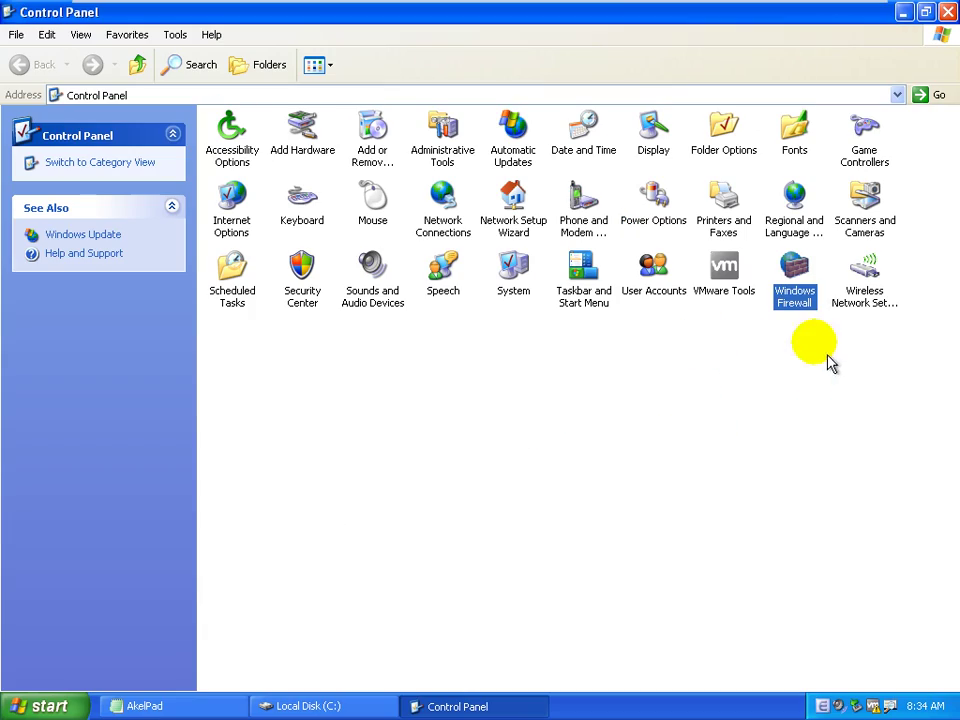
{"action": "double_click", "coordinate": [655, 462]}
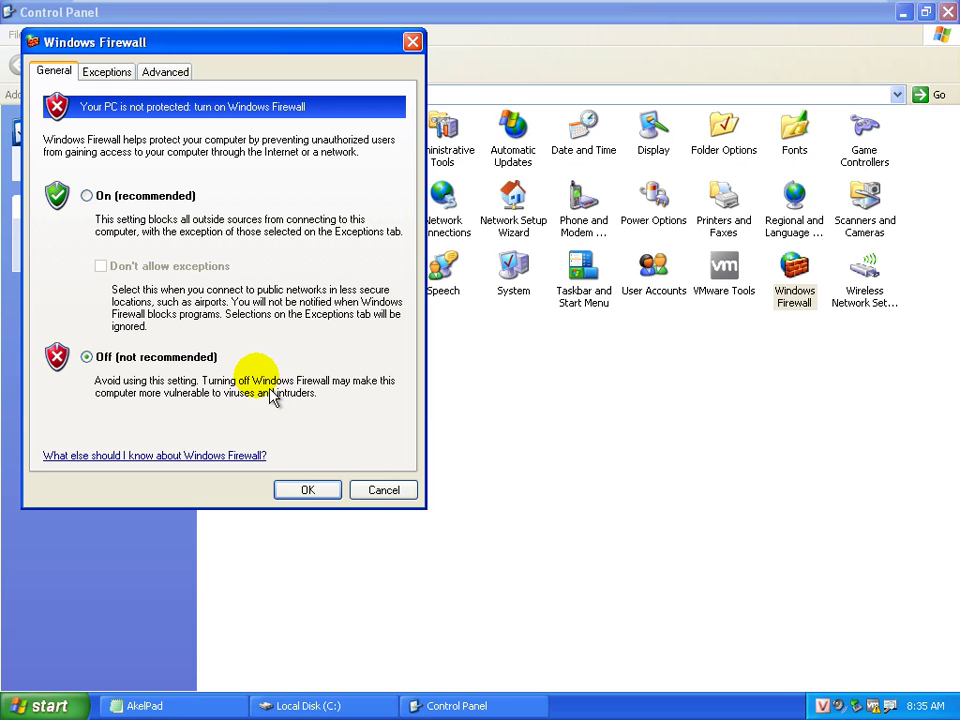
{"action": "left_click", "coordinate": [306, 489]}
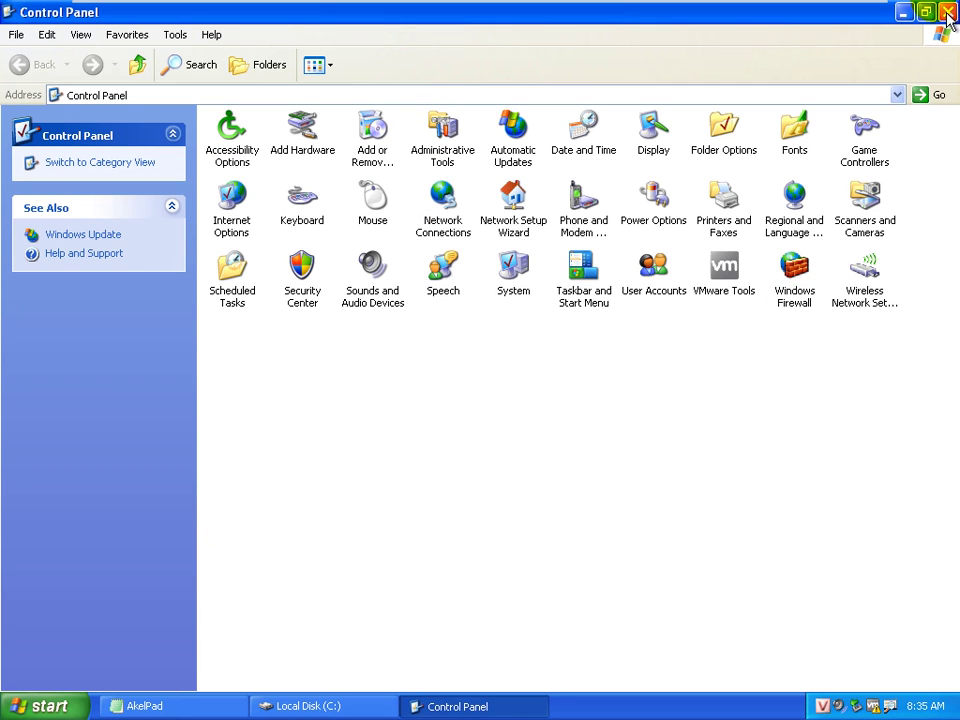
{"action": "left_click", "coordinate": [946, 12]}
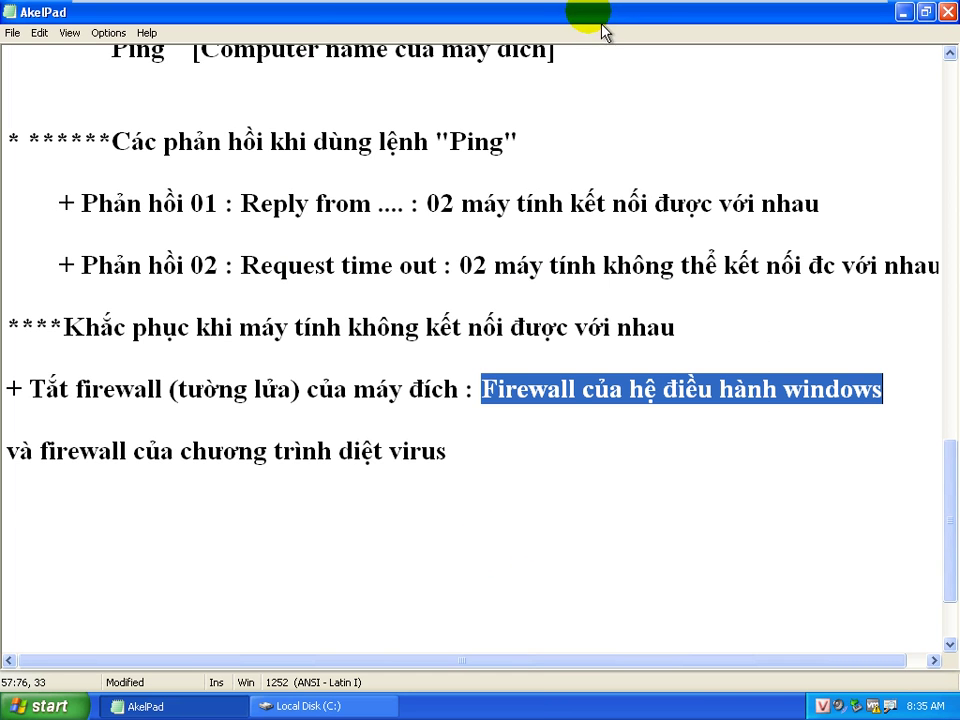
Open XP02.vmx from D:\MICROSOFT\MAY AO\XP02 and power it on, answering 'I copied it'
{"action": "left_click", "coordinate": [820, 18]}
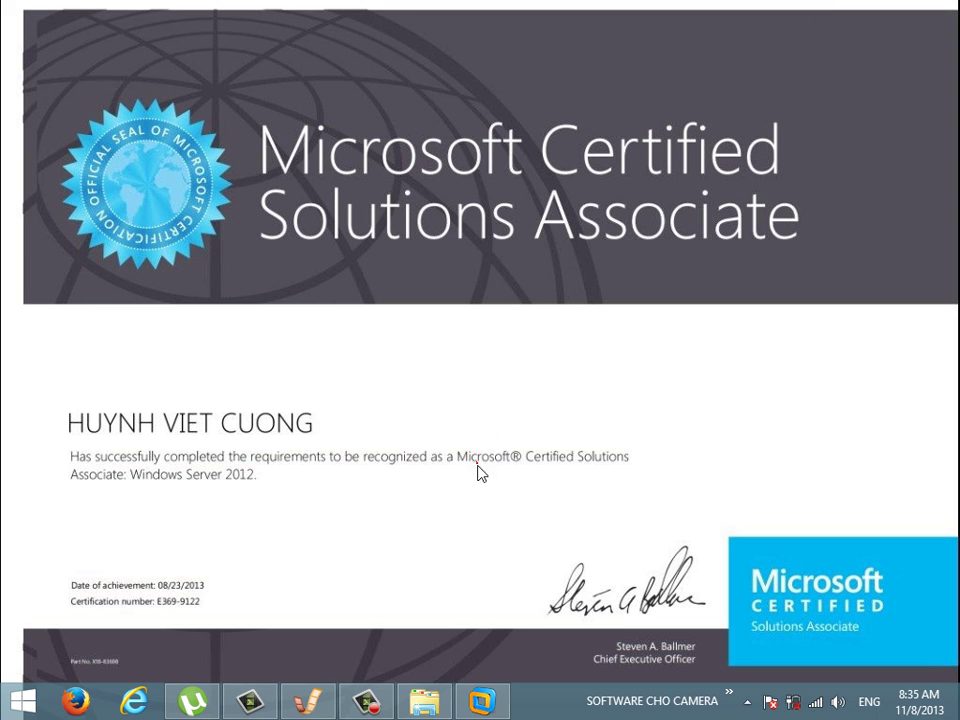
{"action": "left_click", "coordinate": [422, 700]}
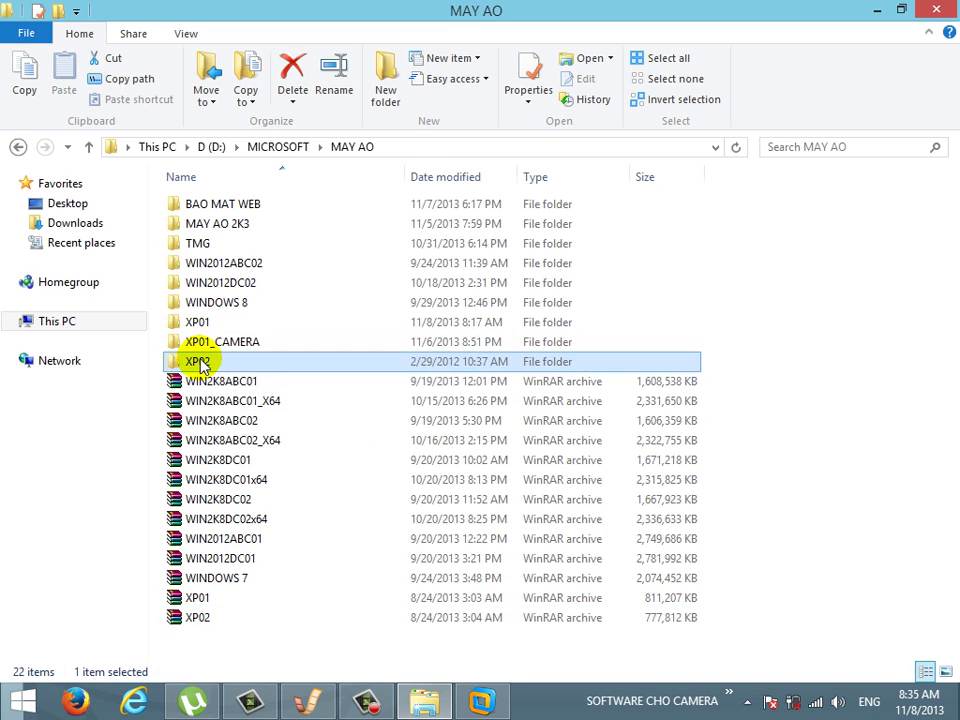
{"action": "double_click", "coordinate": [199, 361]}
{"action": "left_click", "coordinate": [200, 362]}
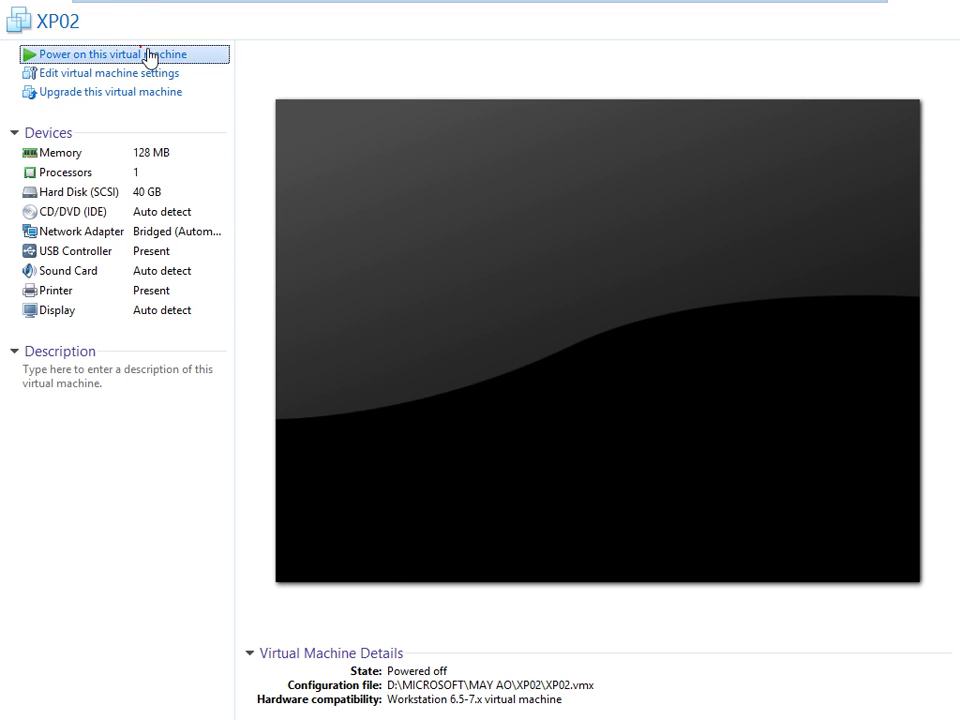
{"action": "left_click", "coordinate": [146, 54]}
{"action": "left_click", "coordinate": [523, 413]}
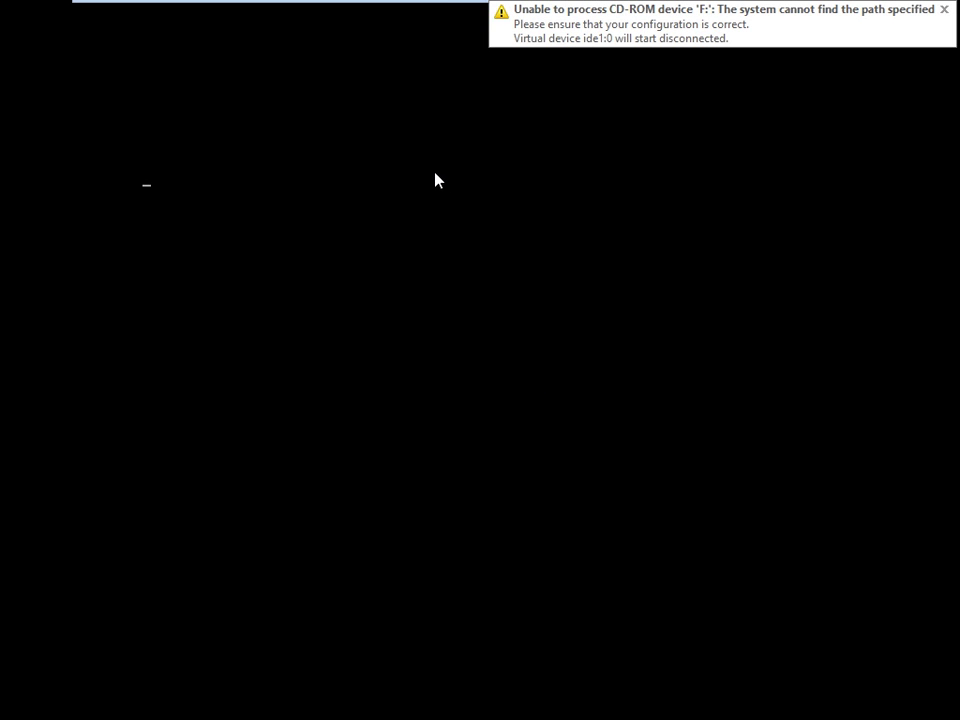
{"action": "mouse_move", "coordinate": [439, 6]}
{"action": "left_click", "coordinate": [148, 15]}
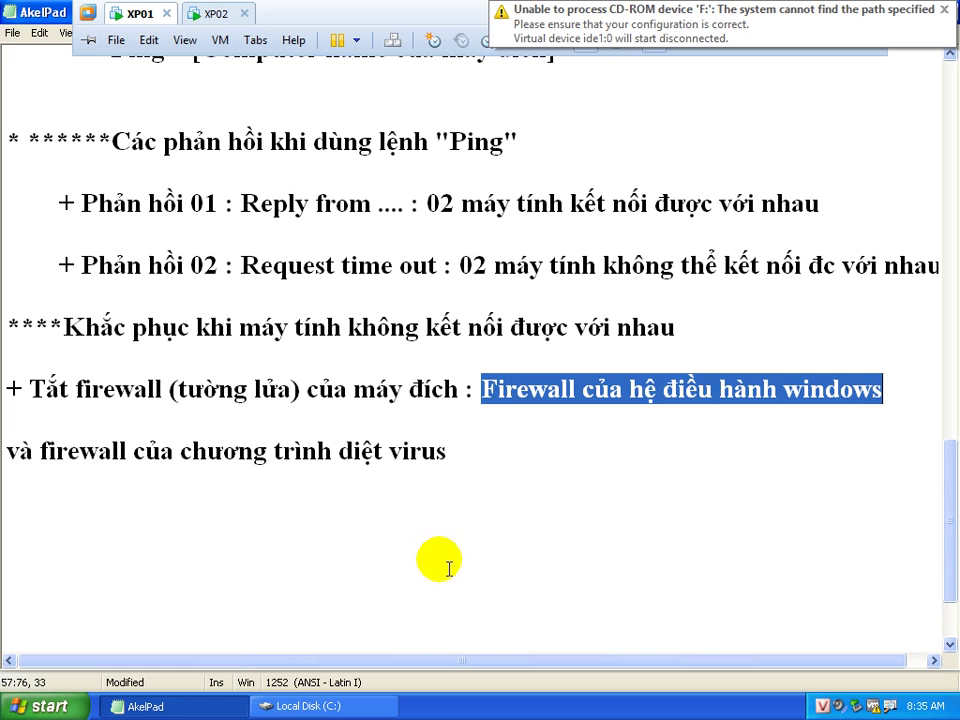
On XP01, run ipconfig in Command Prompt and mark the IP 192.168.35.61, then go to XP02
{"action": "left_click", "coordinate": [402, 636]}
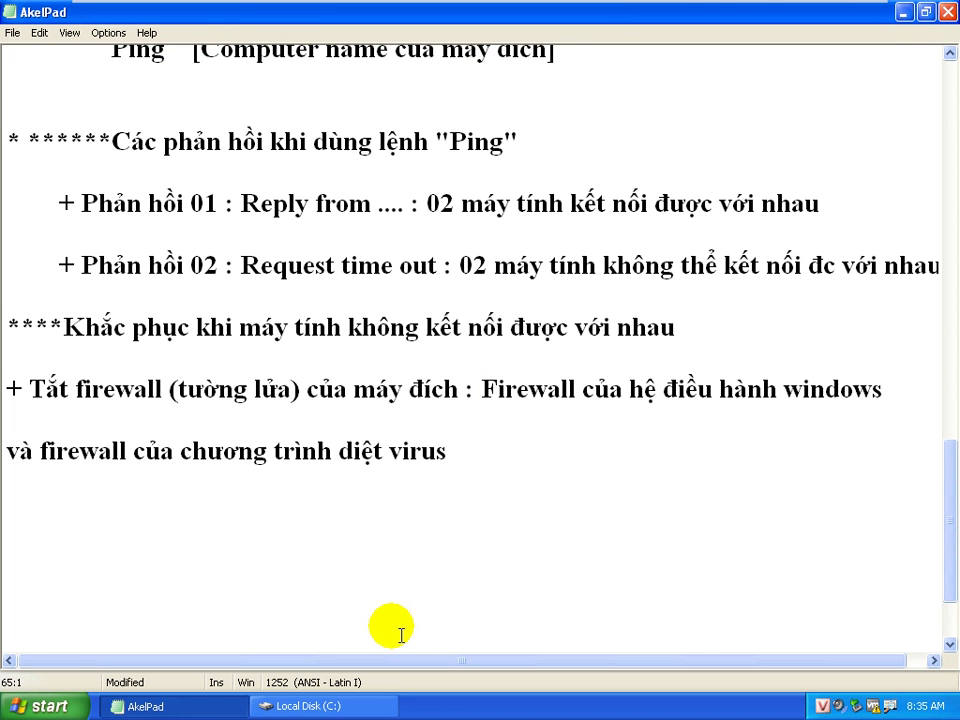
{"action": "key", "text": "super+r"}
{"action": "key", "text": "Return"}
{"action": "type", "text": "ipconfig"}
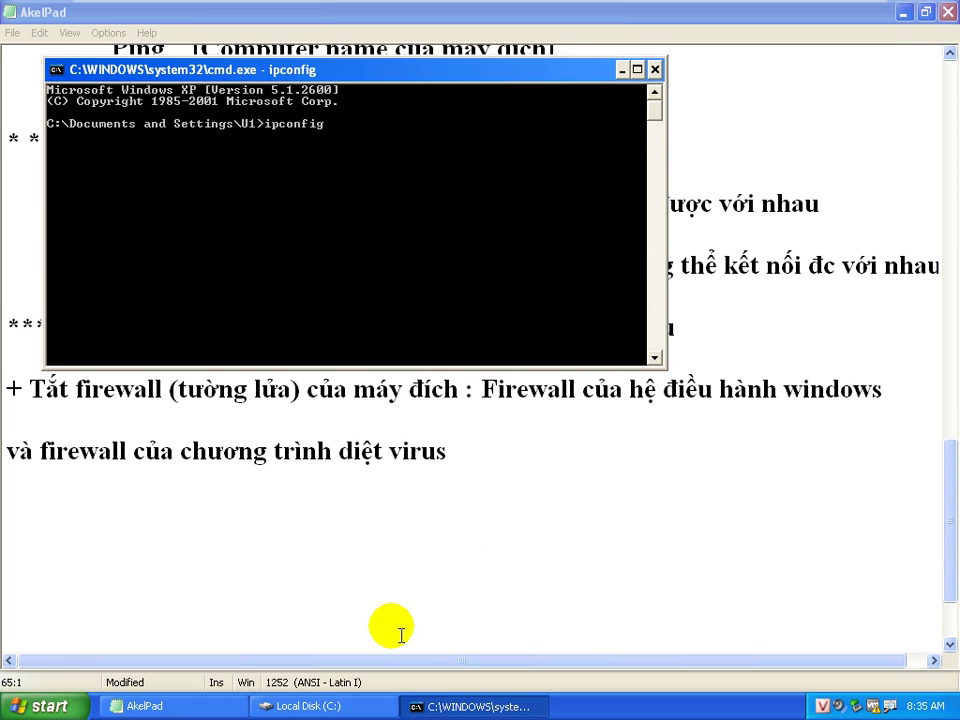
{"action": "right_click", "coordinate": [422, 212]}
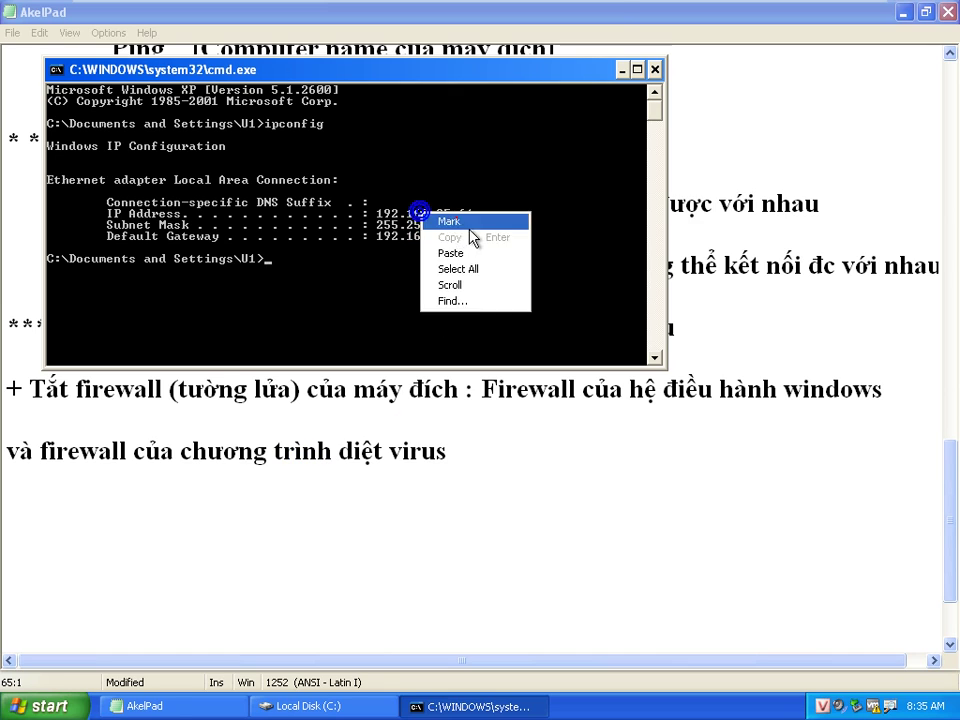
{"action": "left_click", "coordinate": [432, 219]}
{"action": "left_click_drag", "start_coordinate": [372, 213], "coordinate": [481, 216]}
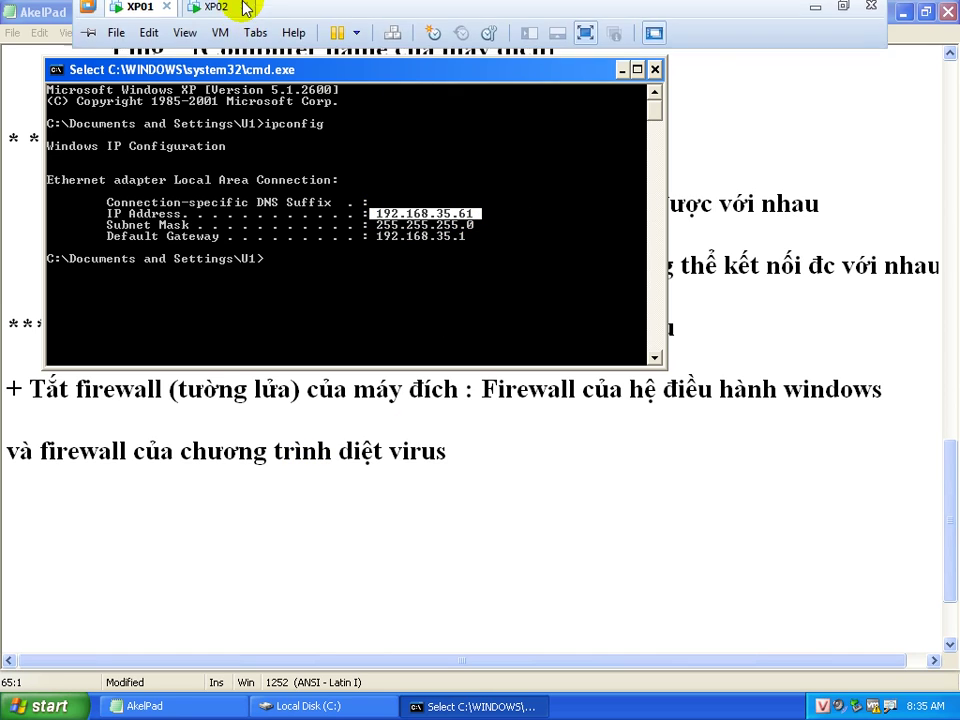
{"action": "left_click", "coordinate": [236, 15]}
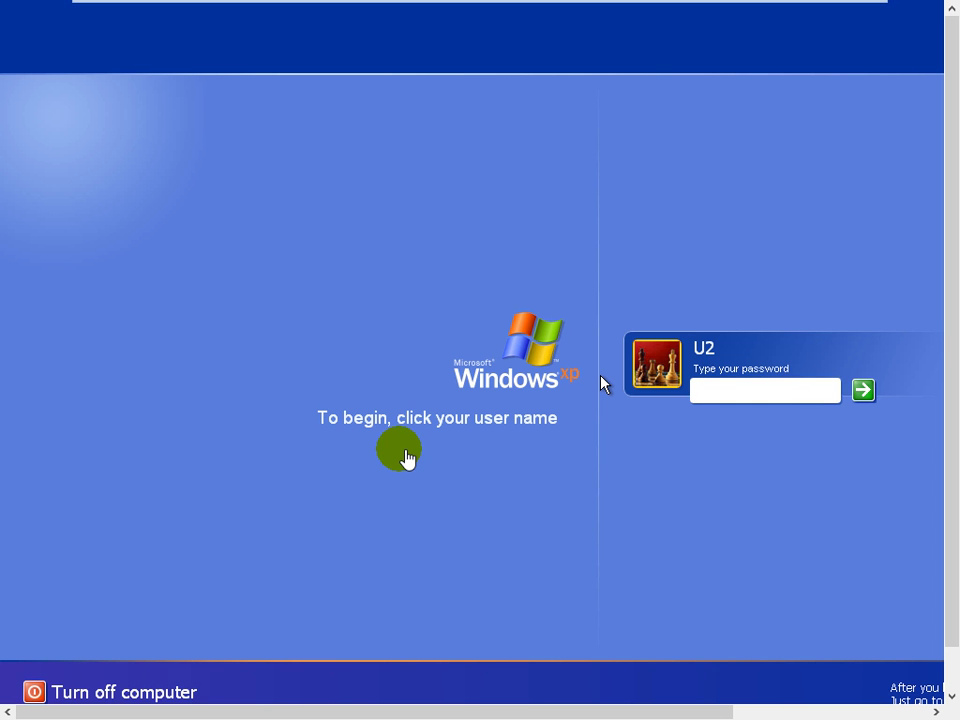
Log on to XP02 by entering the account password
{"action": "left_click", "coordinate": [729, 400]}
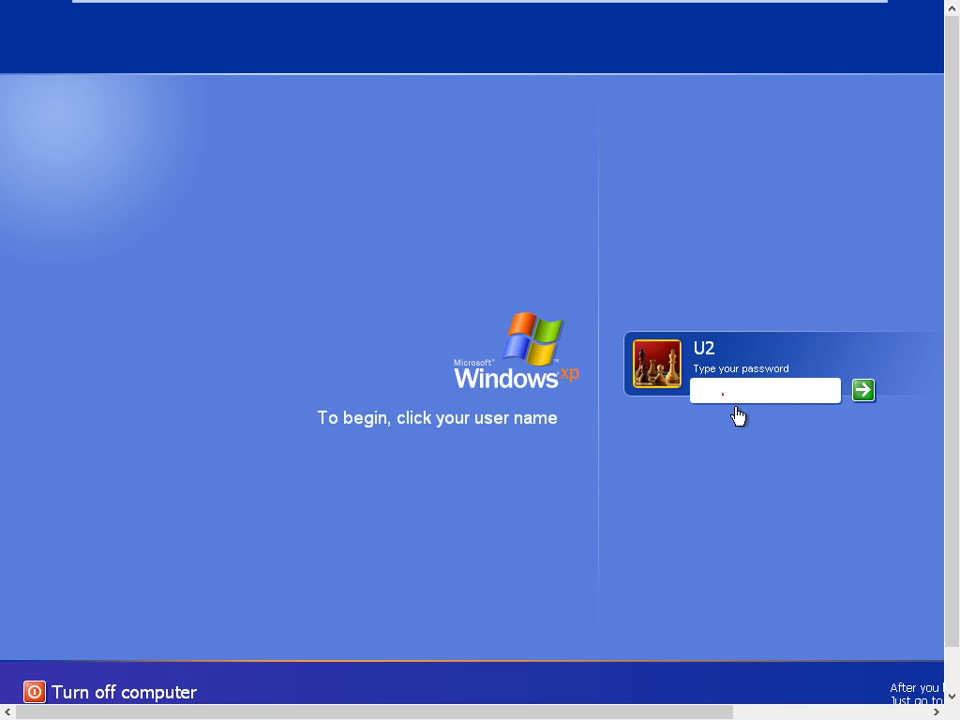
{"action": "type", "text": "1"}
{"action": "key", "text": "Return"}
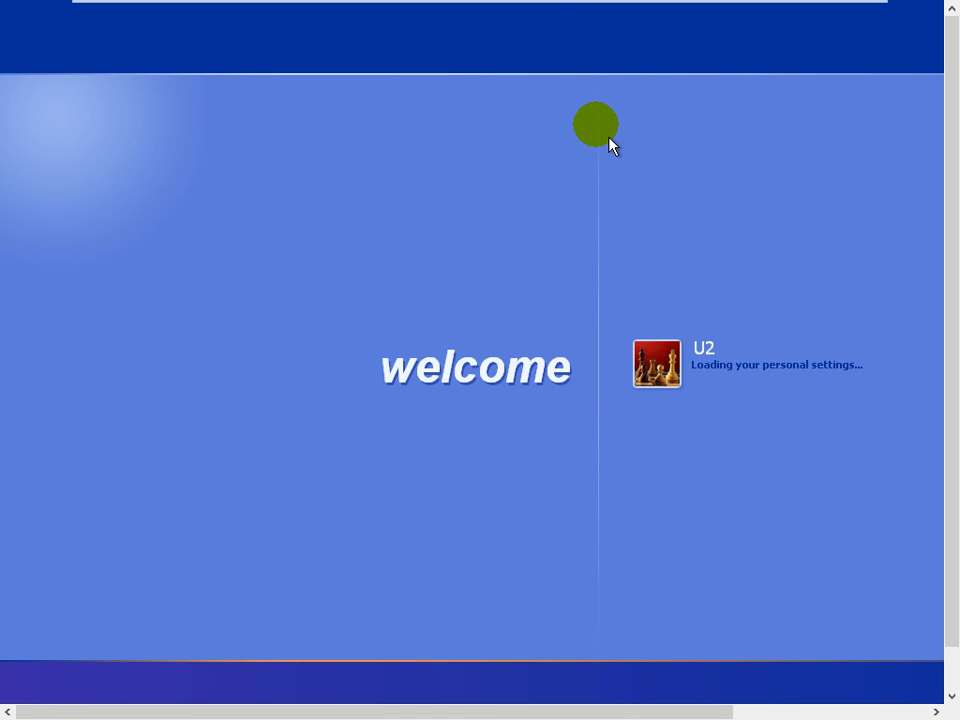
Launch cmd from Start > Run and run ipconfig
{"action": "mouse_move", "coordinate": [533, 8]}
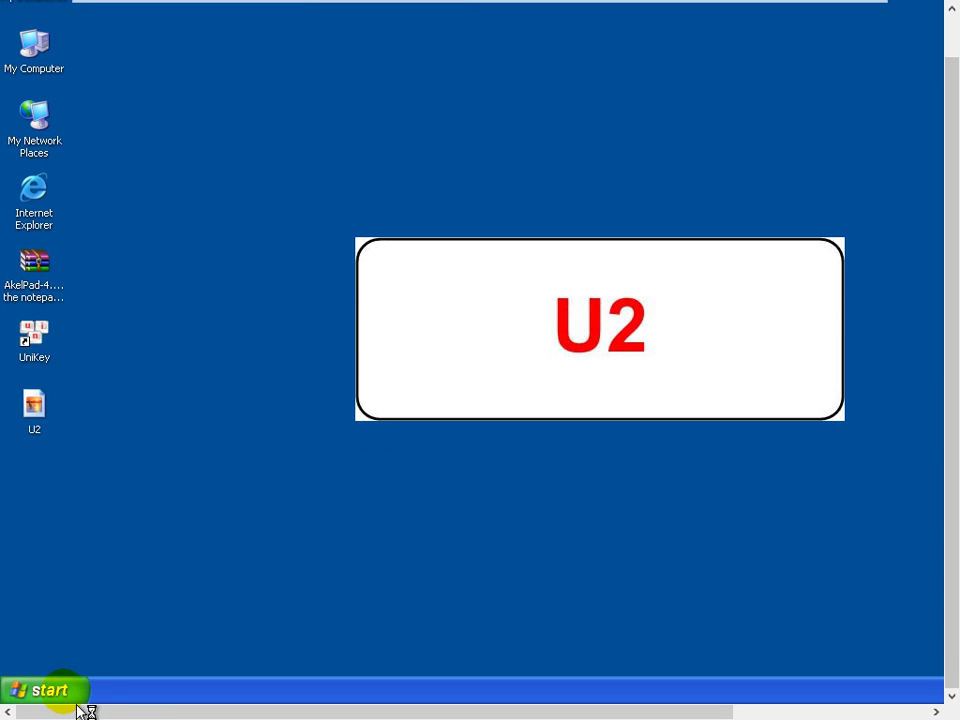
{"action": "left_click", "coordinate": [60, 690]}
{"action": "left_click", "coordinate": [112, 592]}
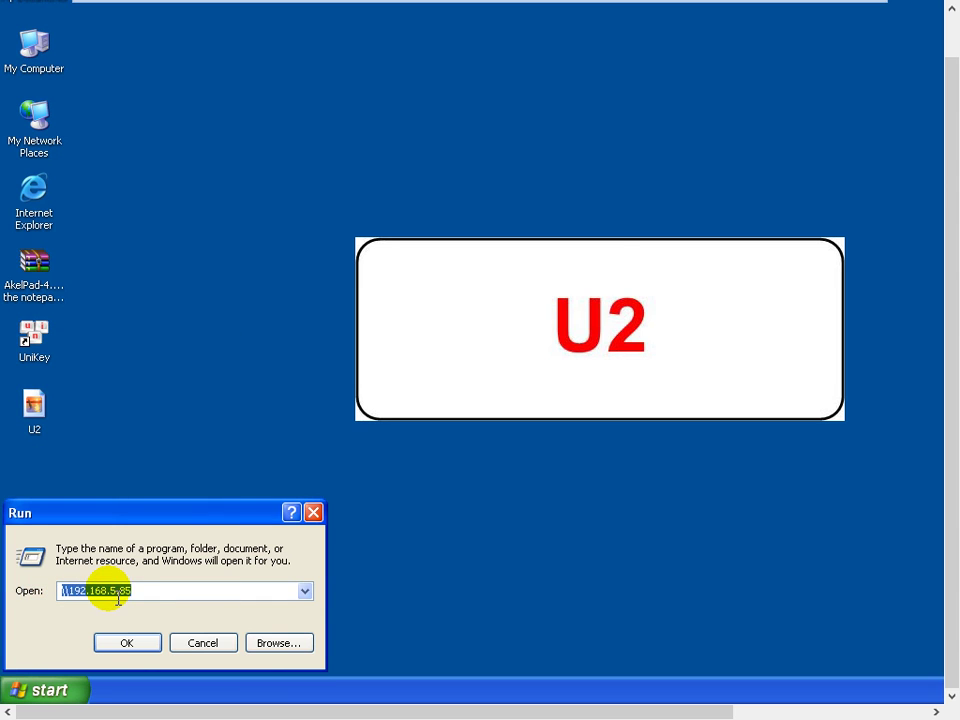
{"action": "type", "text": "cmd"}
{"action": "key", "text": "Return"}
{"action": "type", "text": "ipcofni"}
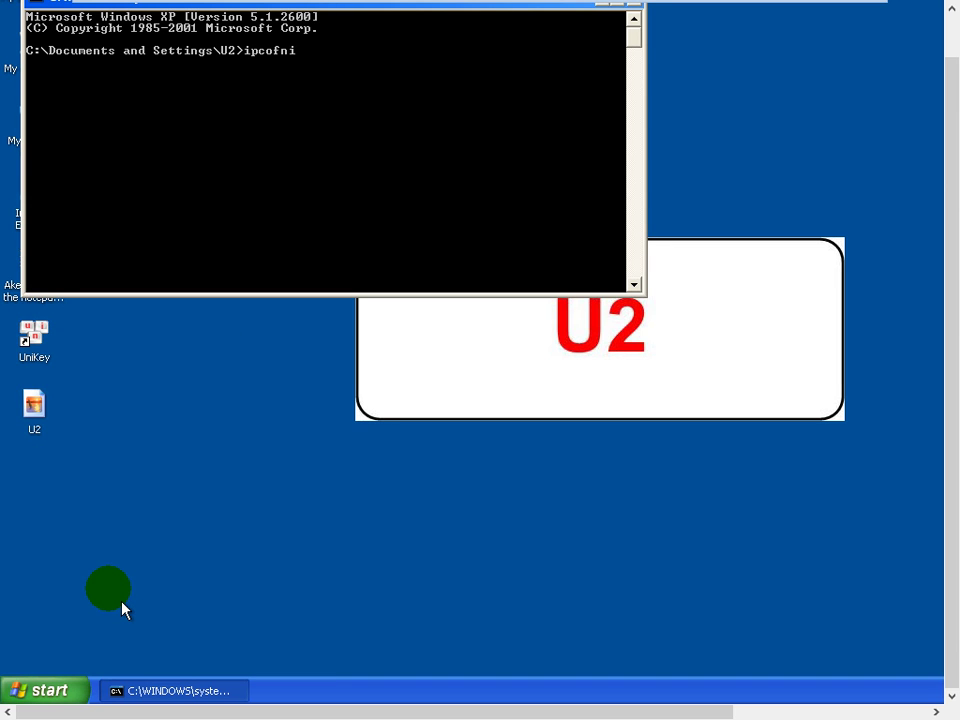
{"action": "key", "text": "BackSpace"}
{"action": "key", "text": "BackSpace"}
{"action": "key", "text": "BackSpace"}
{"action": "type", "text": "nfig"}
{"action": "key", "text": "Return"}
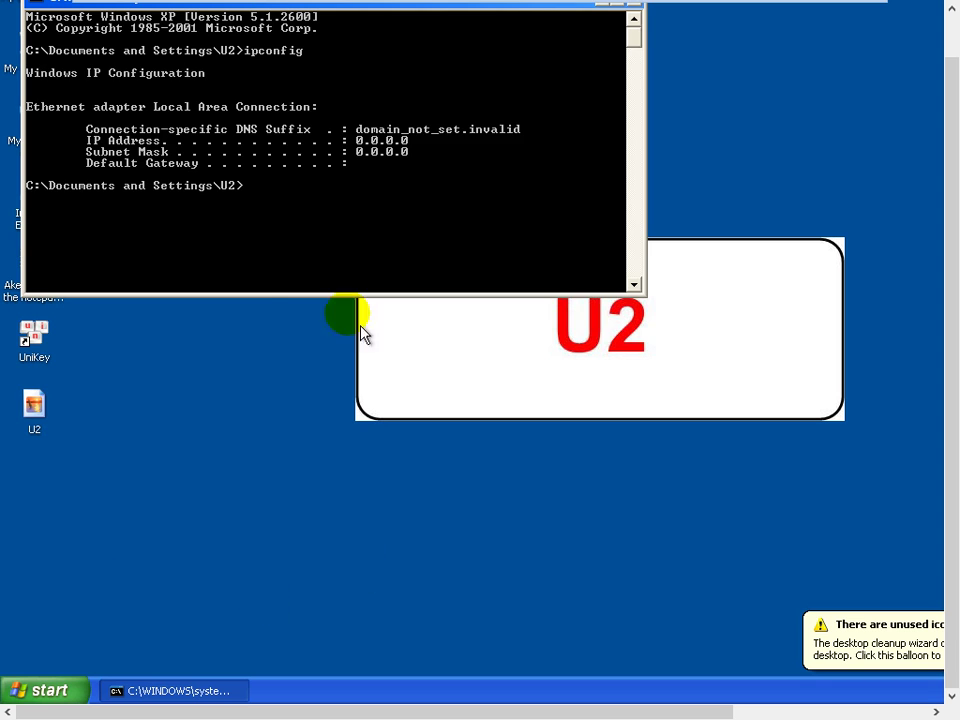
Dismiss the desktop cleanup notification, make the guest full screen, and reposition the console
{"action": "mouse_move", "coordinate": [538, 6]}
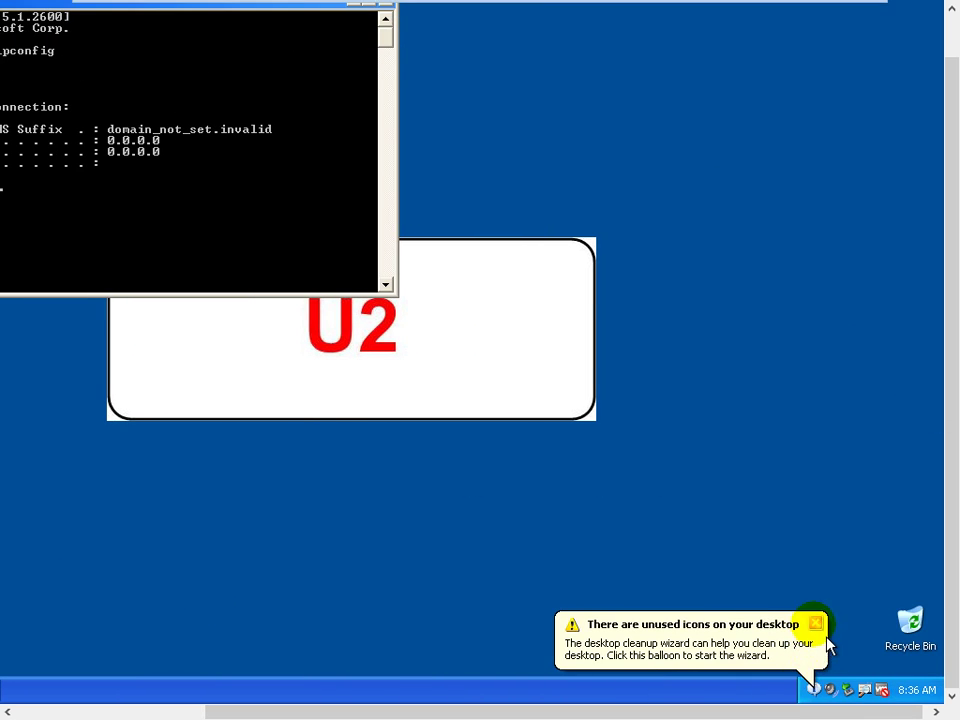
{"action": "left_click", "coordinate": [814, 621]}
{"action": "mouse_move", "coordinate": [557, 707]}
{"action": "left_mouse_down"}
{"action": "mouse_move", "coordinate": [454, 716]}
{"action": "mouse_move", "coordinate": [550, 712]}
{"action": "left_mouse_up"}
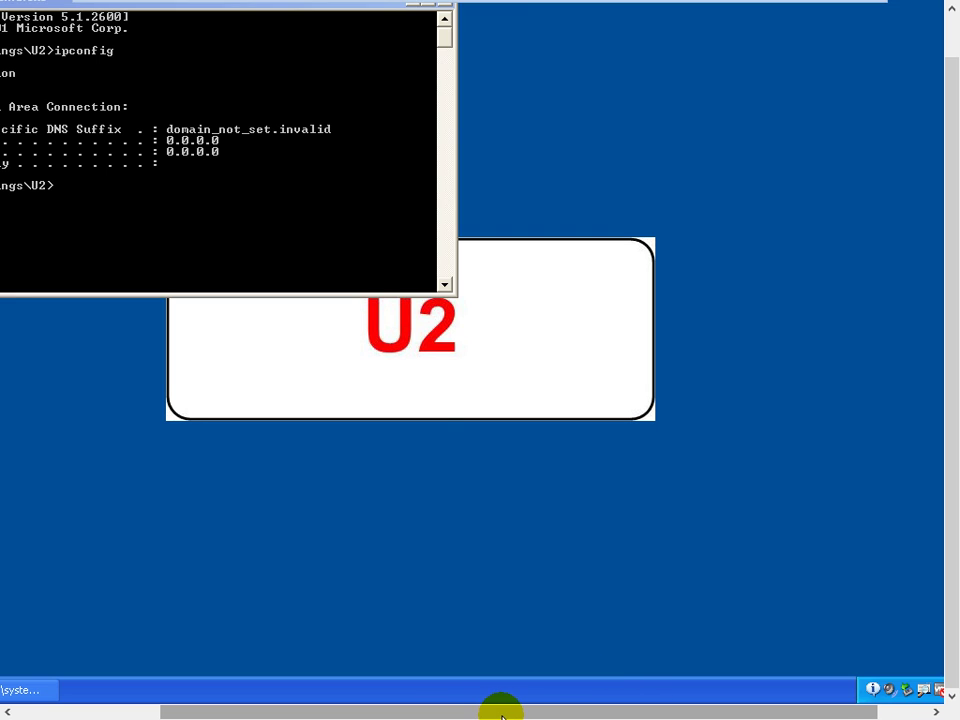
{"action": "key", "text": "ctrl+f"}
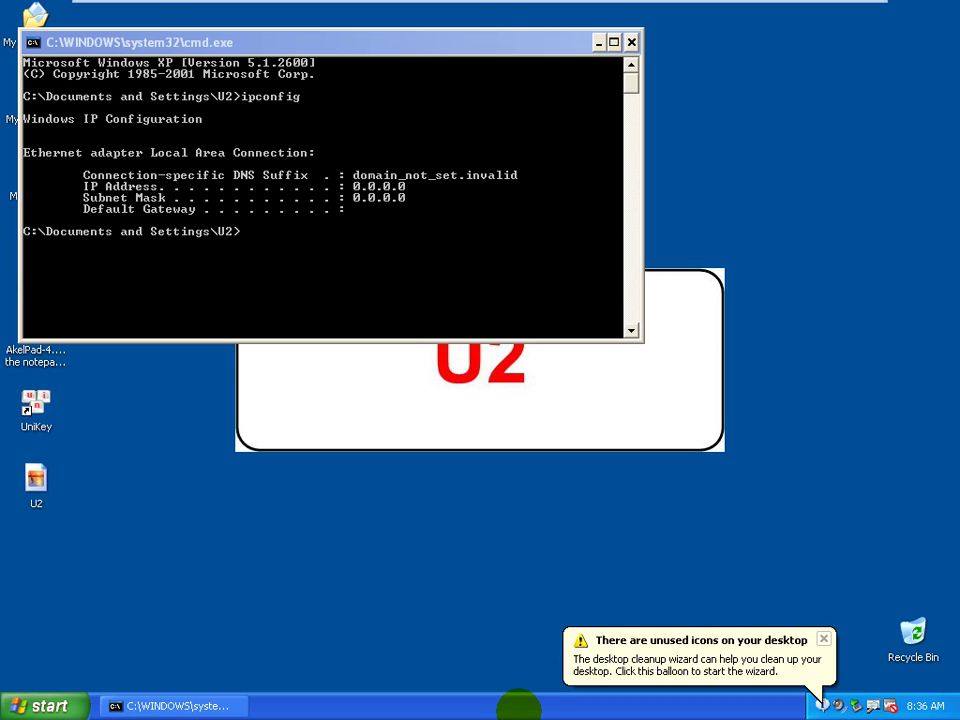
{"action": "left_click", "coordinate": [447, 233]}
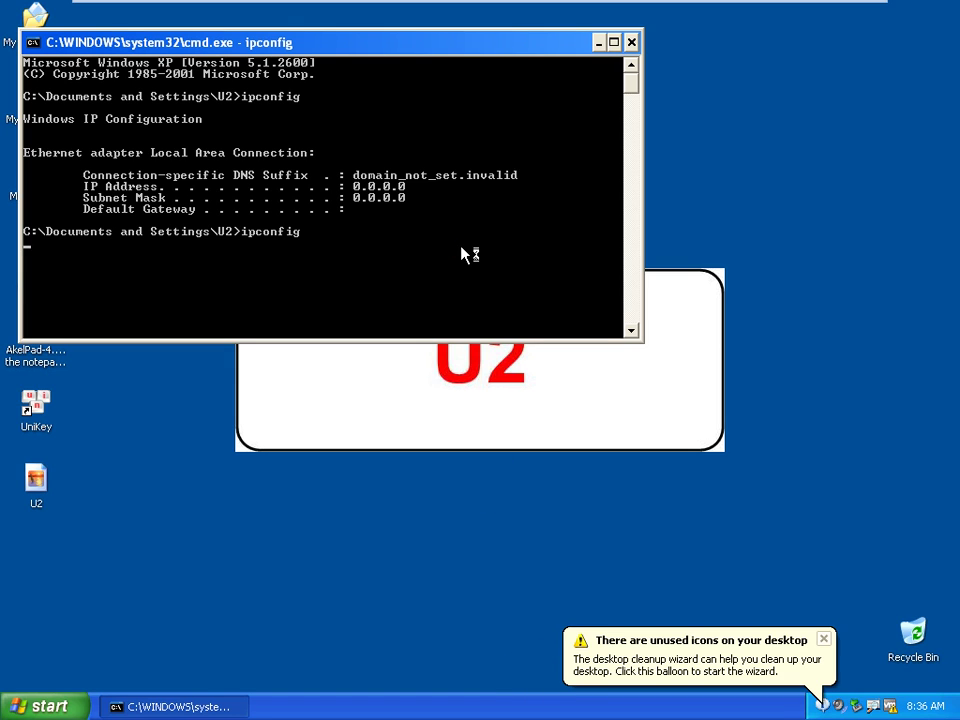
{"action": "left_click_drag", "start_coordinate": [510, 60], "coordinate": [670, 151]}
Rerun ipconfig and mark XP02's IP address 192.168.35.71
{"action": "key", "text": "Return"}
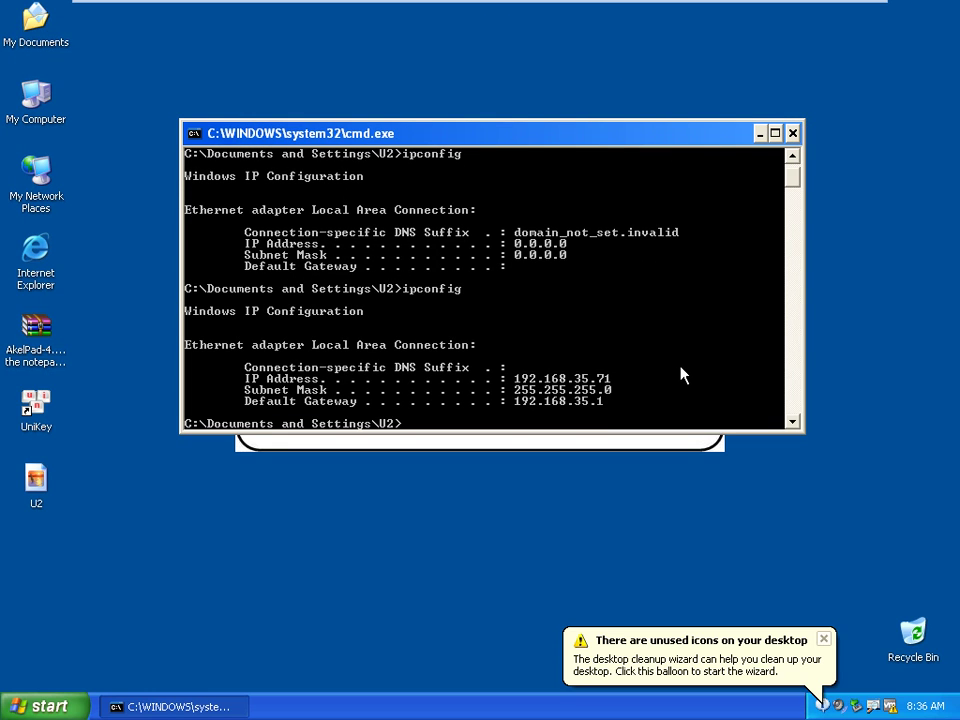
{"action": "right_click", "coordinate": [535, 373]}
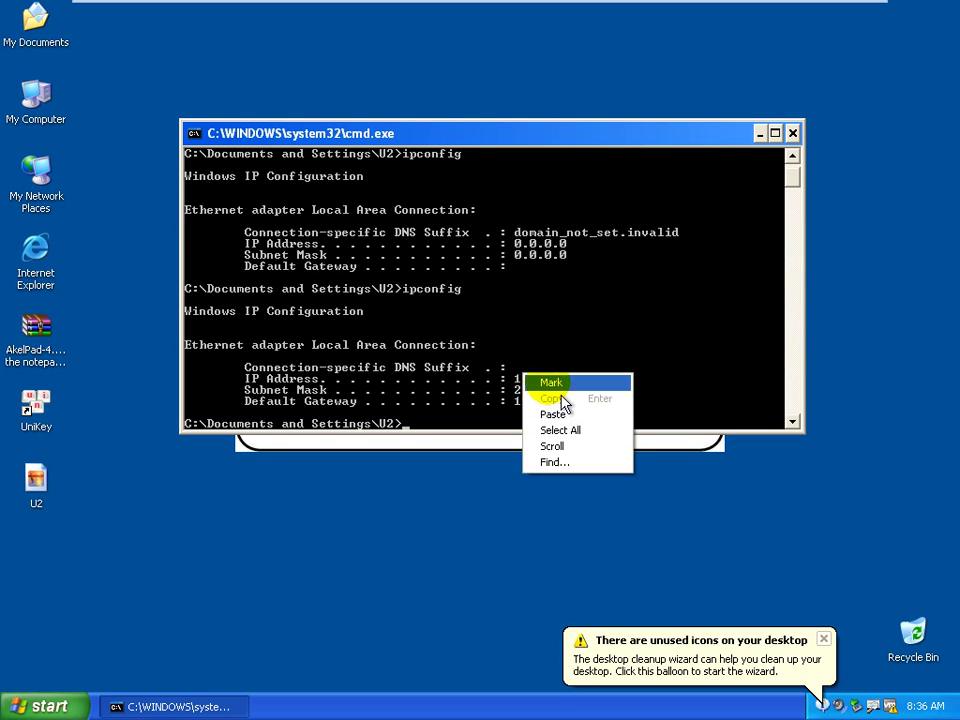
{"action": "left_click", "coordinate": [549, 379]}
{"action": "left_click_drag", "start_coordinate": [510, 377], "coordinate": [632, 399]}
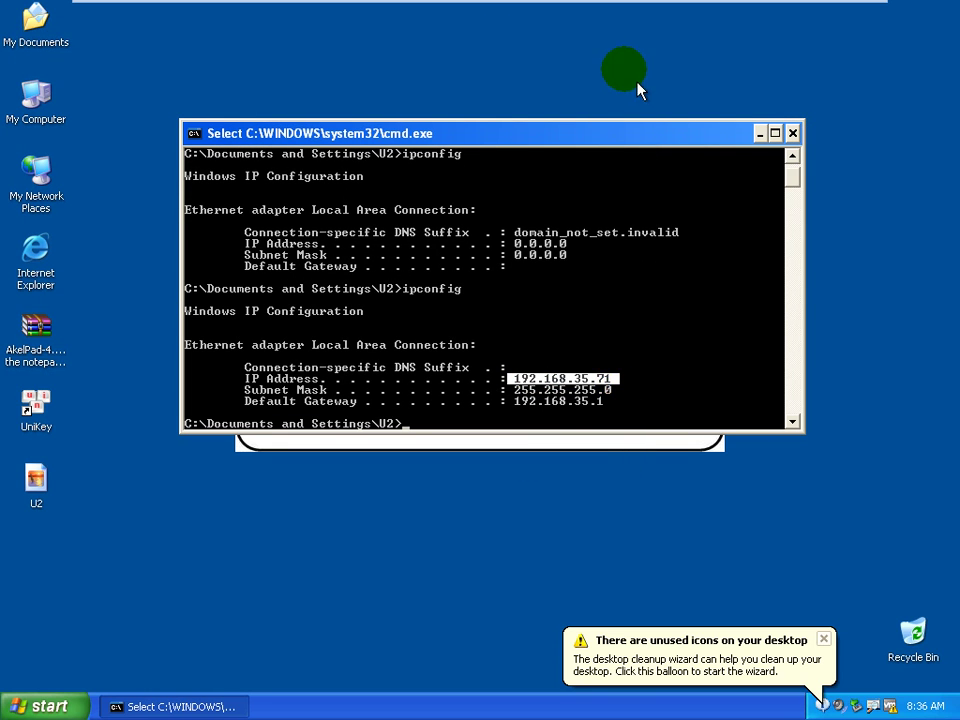
{"action": "left_click_drag", "start_coordinate": [650, 158], "coordinate": [659, 41]}
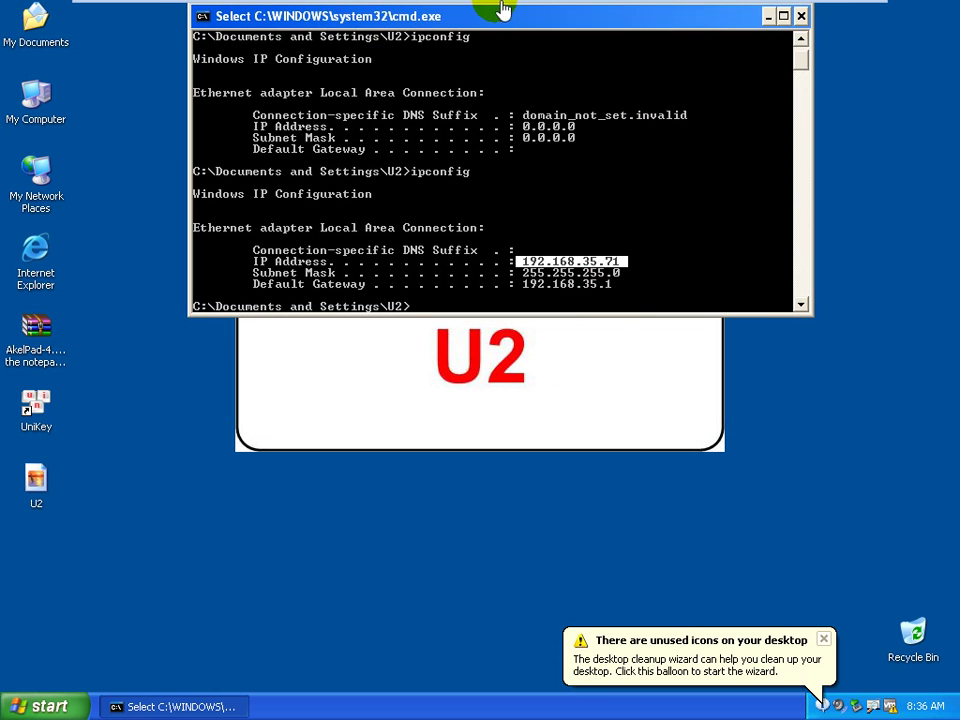
{"action": "mouse_move", "coordinate": [388, 8]}
{"action": "left_click", "coordinate": [551, 207]}
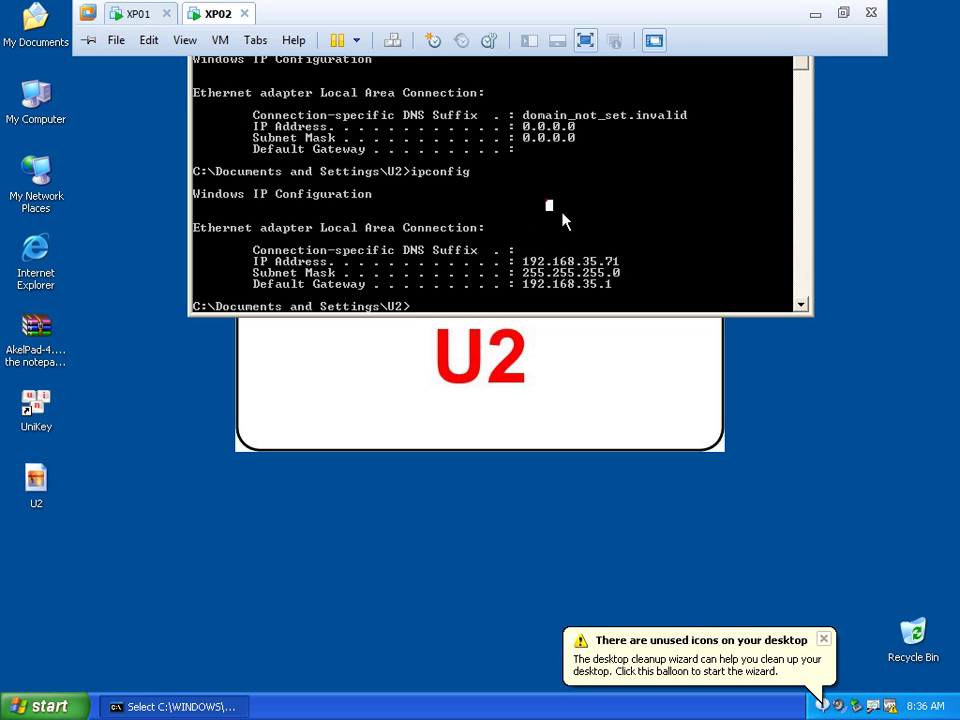
Run ping 192.168.35.61 on XP02, getting 4 of 4 replies, then bring up XP01's AkelPad notes
{"action": "left_click", "coordinate": [572, 273]}
{"action": "type", "text": "ping "}
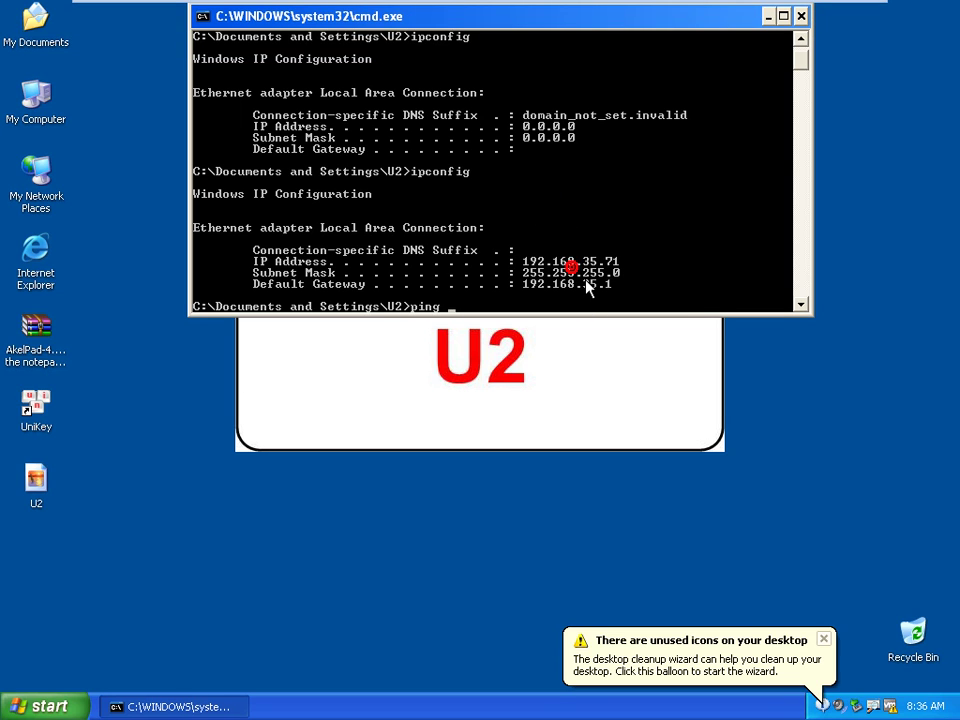
{"action": "type", "text": "192.168.35.6"}
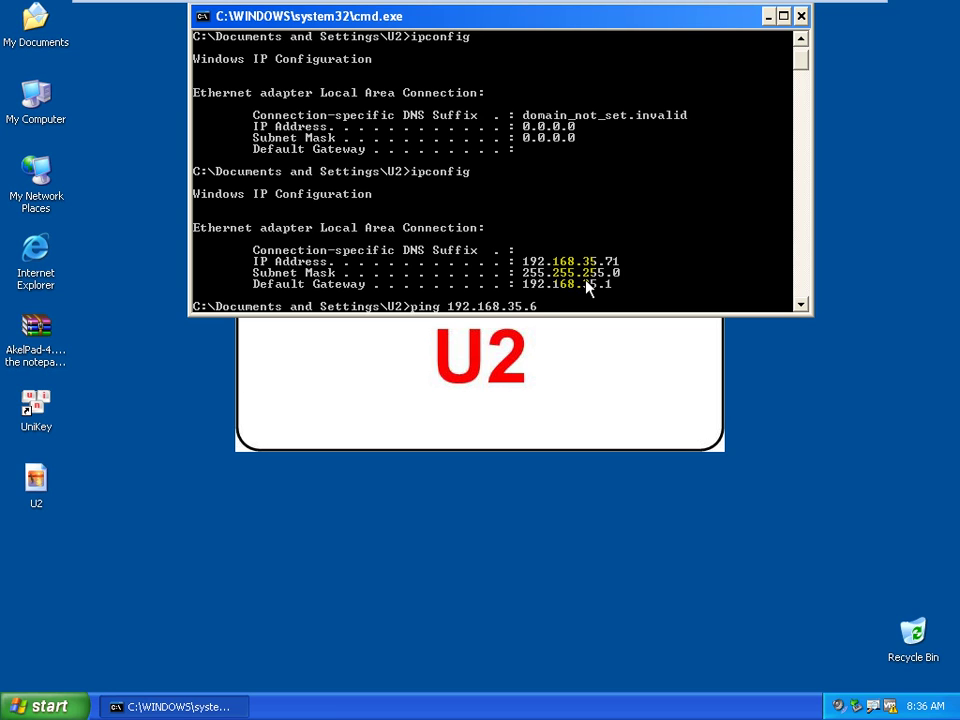
{"action": "type", "text": "1"}
{"action": "key", "text": "Return"}
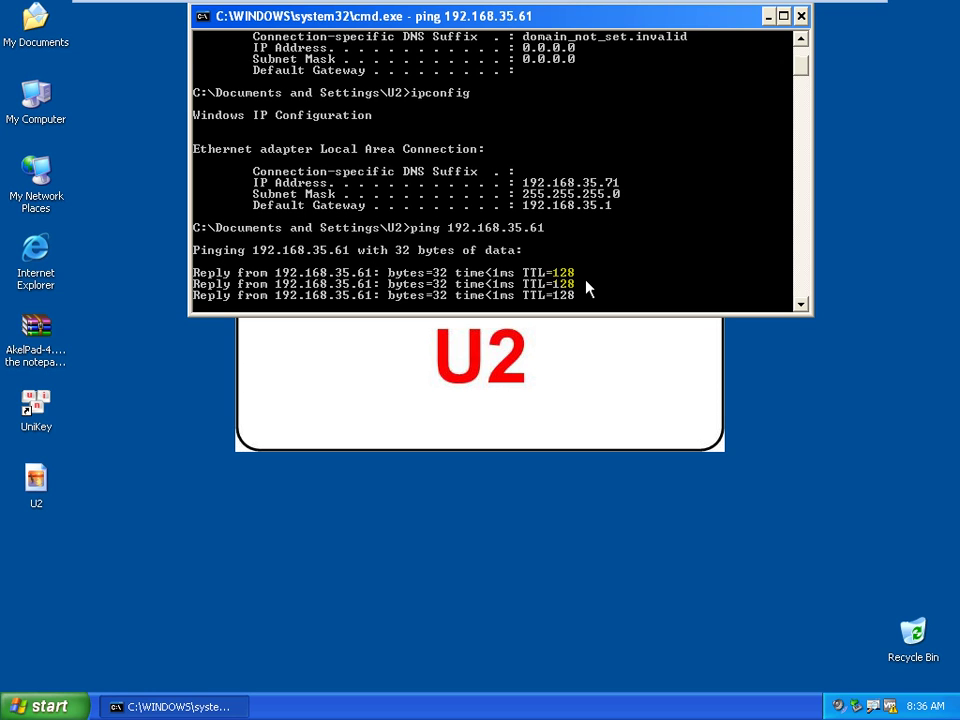
{"action": "mouse_move", "coordinate": [289, 6]}
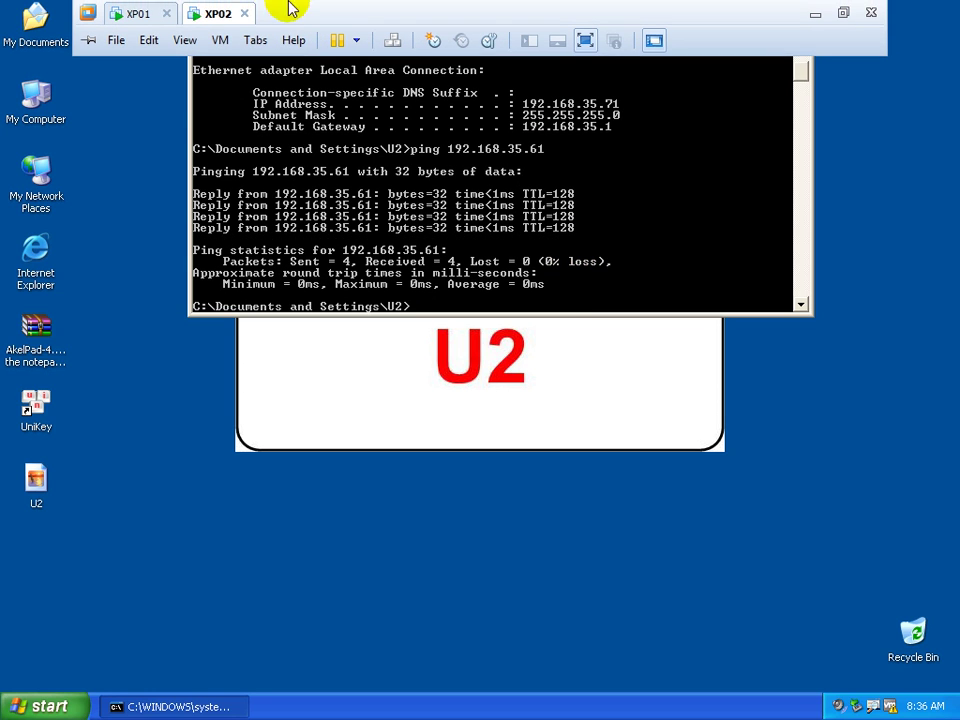
{"action": "left_click", "coordinate": [150, 16]}
{"action": "left_click", "coordinate": [356, 617]}
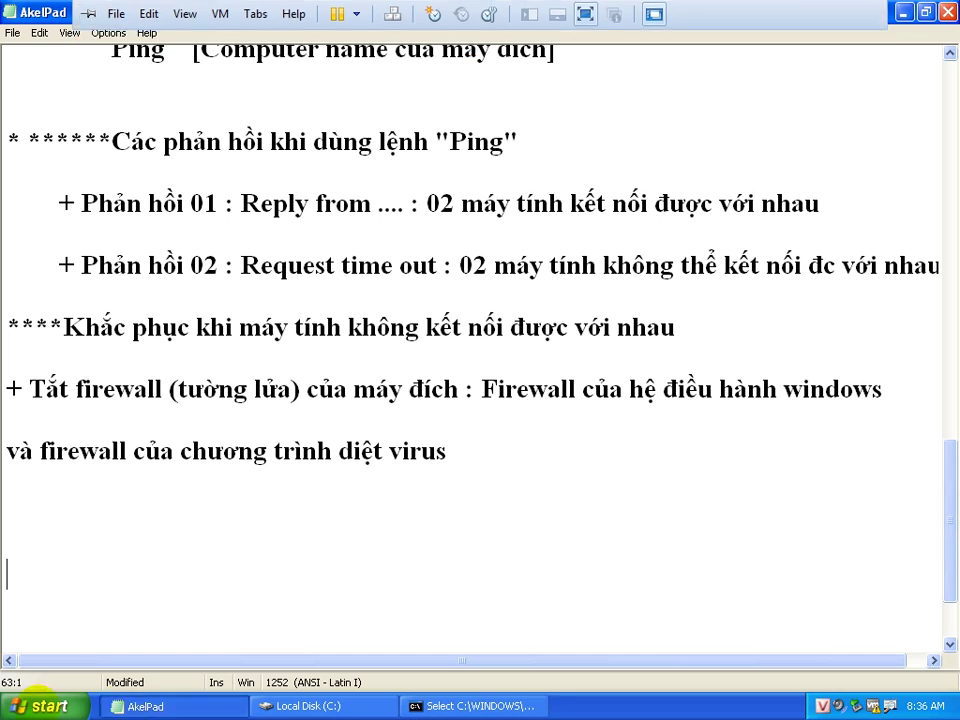
Switch XP01's Windows Firewall to On (recommended) in Control Panel and reopen it to verify
{"action": "left_click", "coordinate": [40, 706]}
{"action": "mouse_move", "coordinate": [103, 519]}
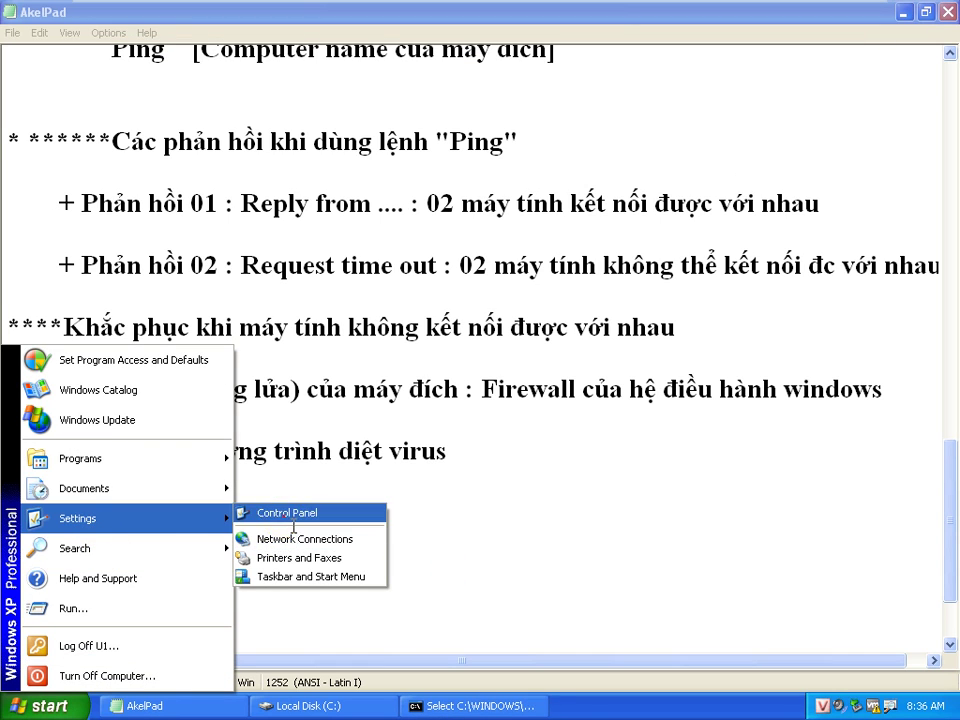
{"action": "left_click", "coordinate": [265, 510]}
{"action": "double_click", "coordinate": [815, 305]}
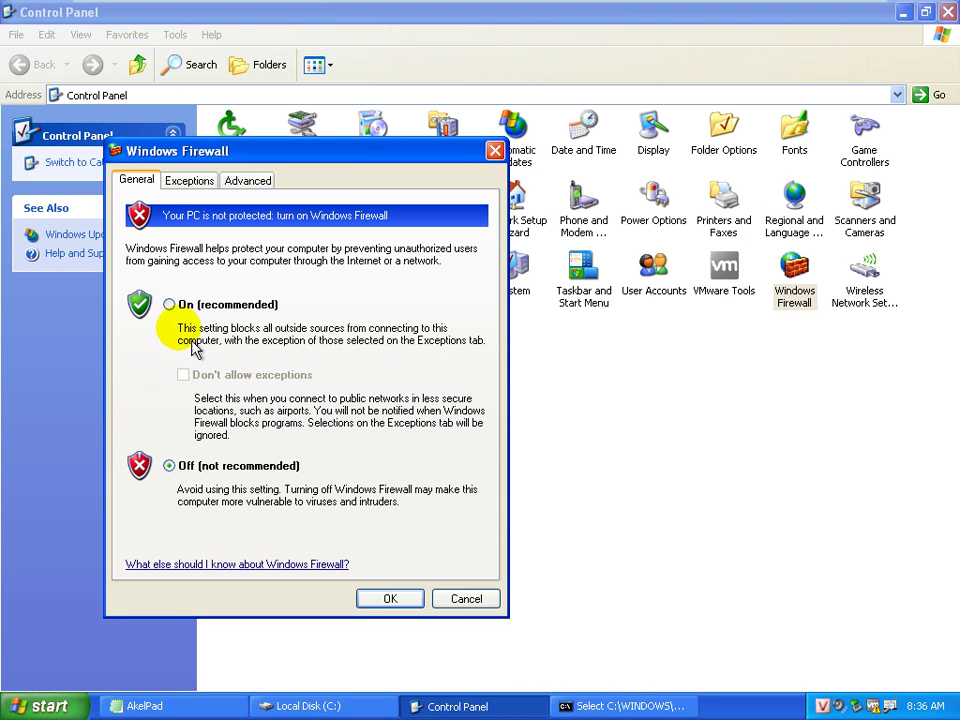
{"action": "left_click", "coordinate": [393, 598]}
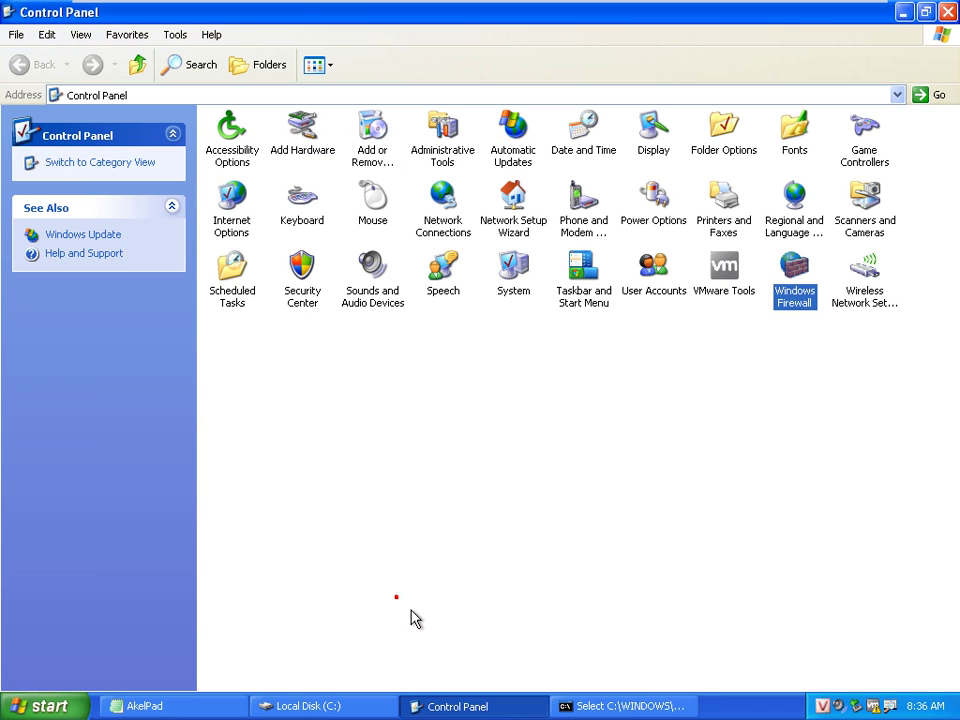
{"action": "double_click", "coordinate": [808, 302]}
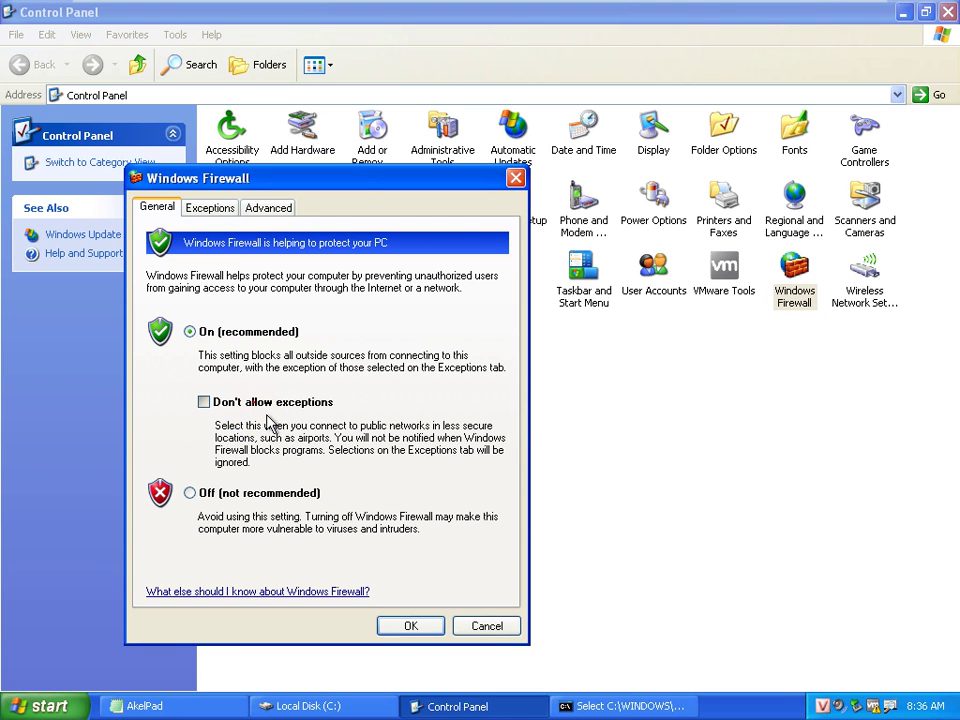
{"action": "left_click", "coordinate": [410, 625]}
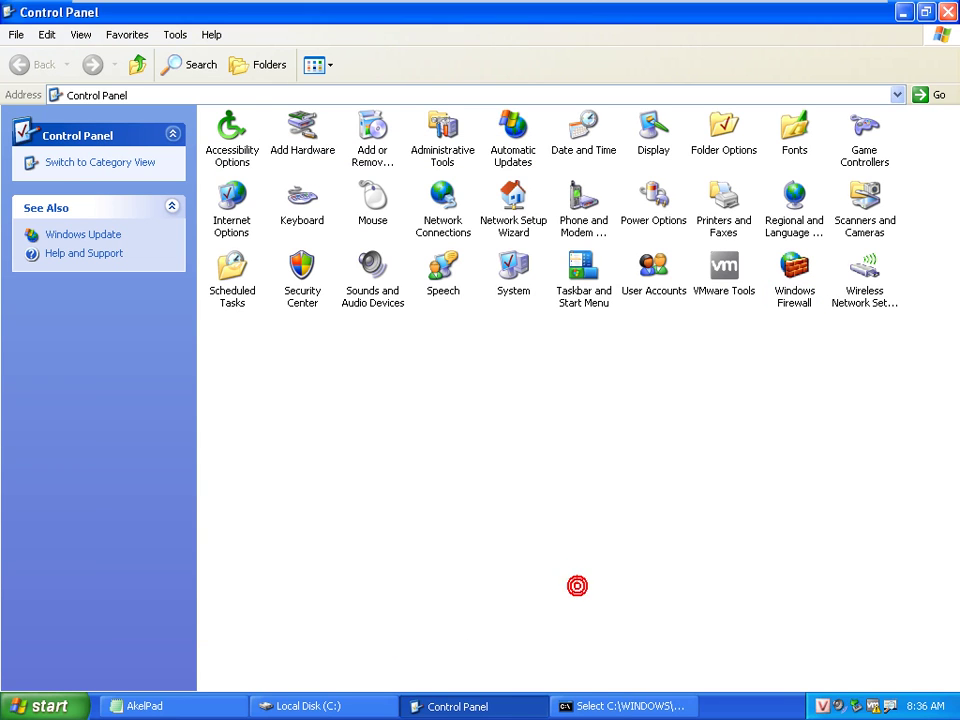
Rerun ping 192.168.35.61 on XP02, which now gets Request timed out, then return to XP01
{"action": "key", "text": "alt+Tab"}
{"action": "mouse_move", "coordinate": [439, 10]}
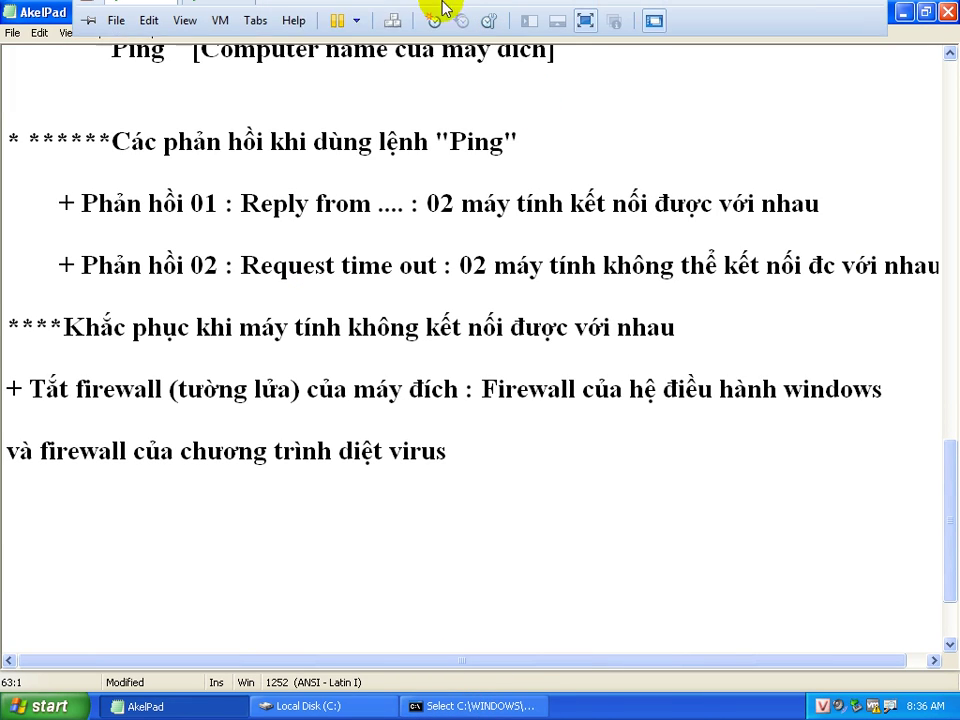
{"action": "left_click", "coordinate": [234, 20]}
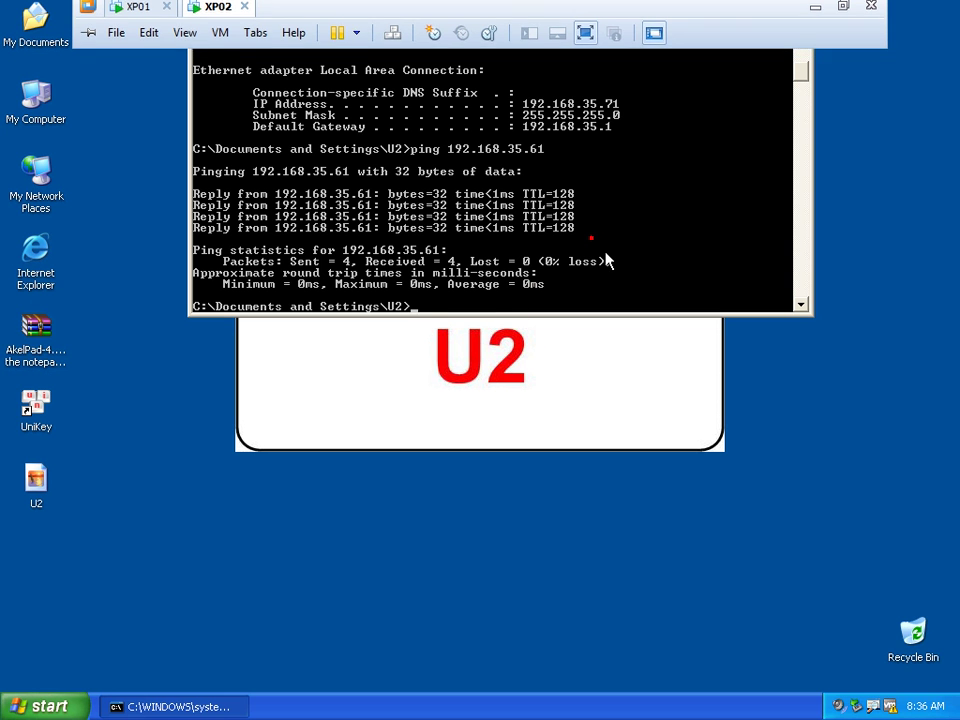
{"action": "key", "text": "Return"}
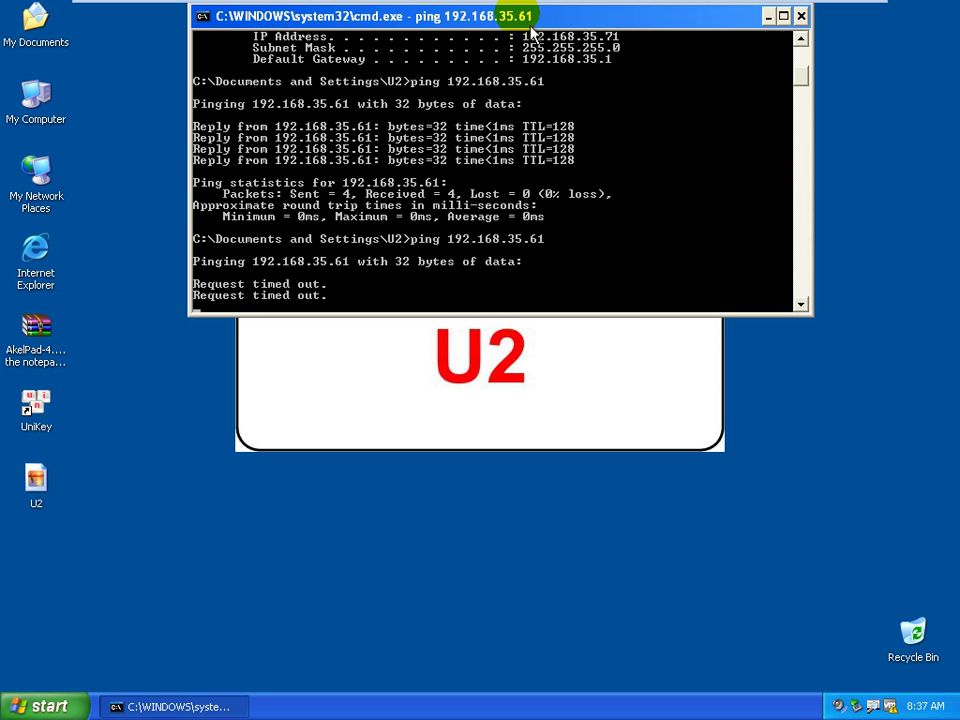
{"action": "mouse_move", "coordinate": [399, 6]}
{"action": "left_click", "coordinate": [141, 16]}
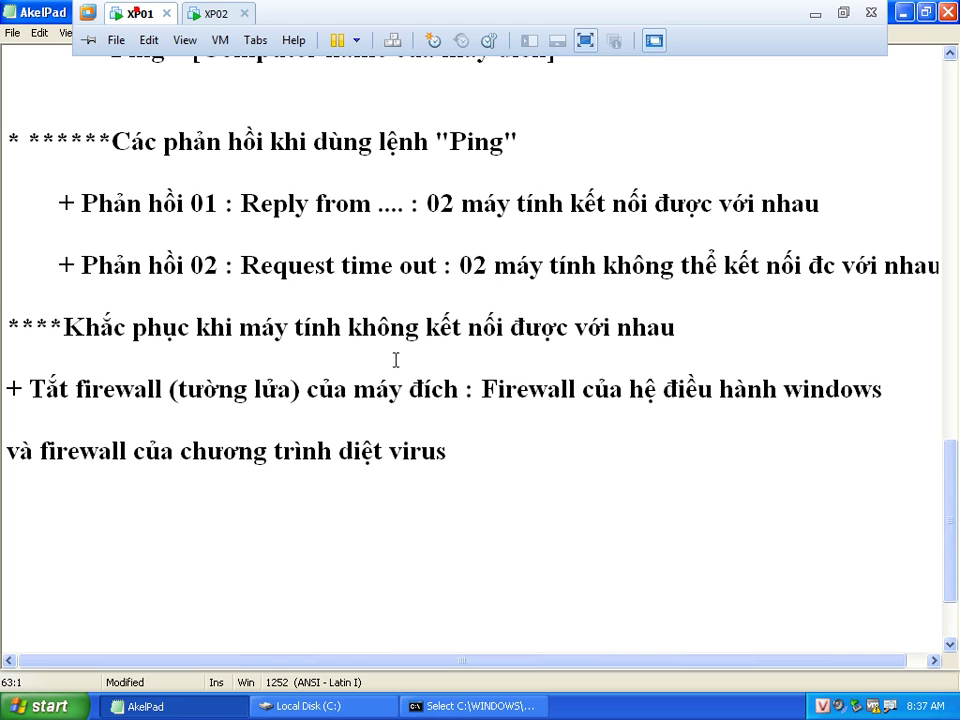
Turn XP01's Windows Firewall Off through Control Panel
{"action": "left_click", "coordinate": [30, 705]}
{"action": "left_click", "coordinate": [115, 522]}
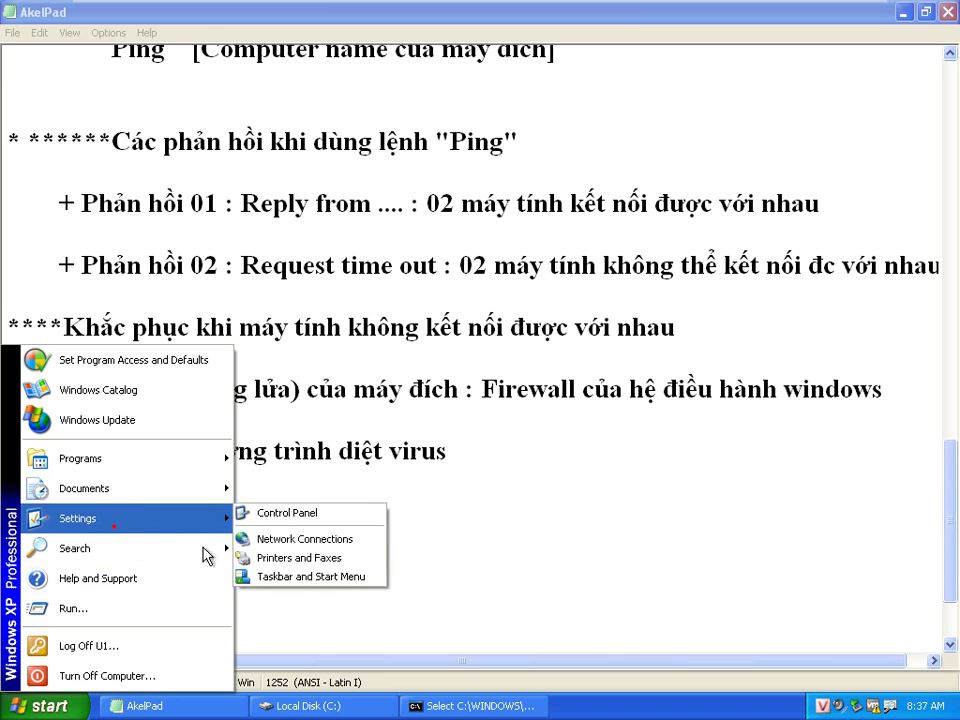
{"action": "left_click", "coordinate": [292, 512]}
{"action": "left_click", "coordinate": [796, 300]}
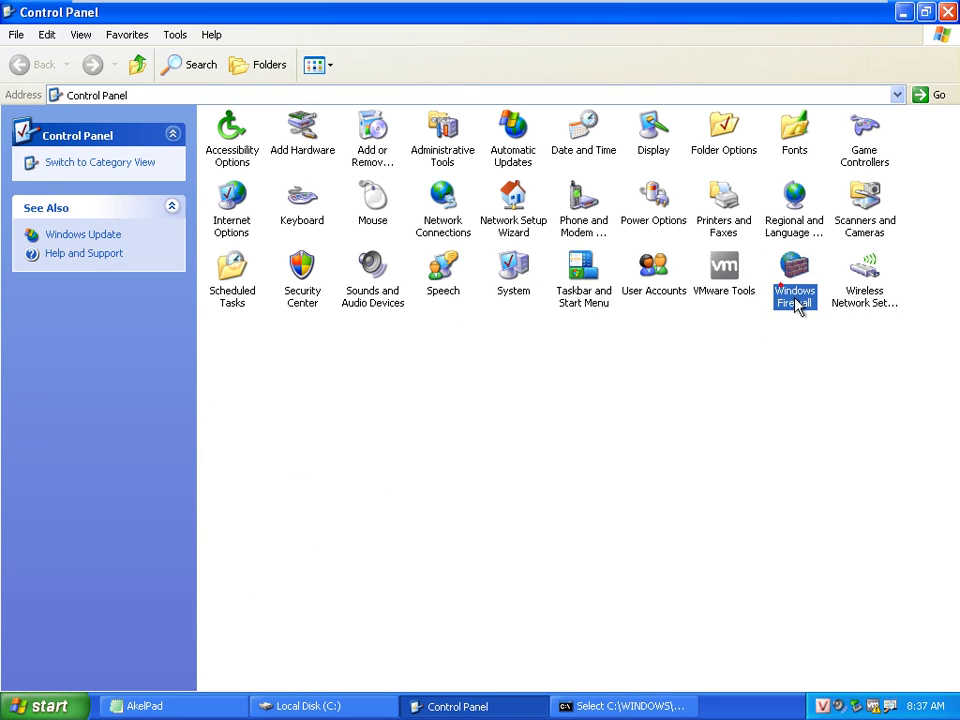
{"action": "double_click", "coordinate": [796, 300]}
{"action": "left_click", "coordinate": [130, 411]}
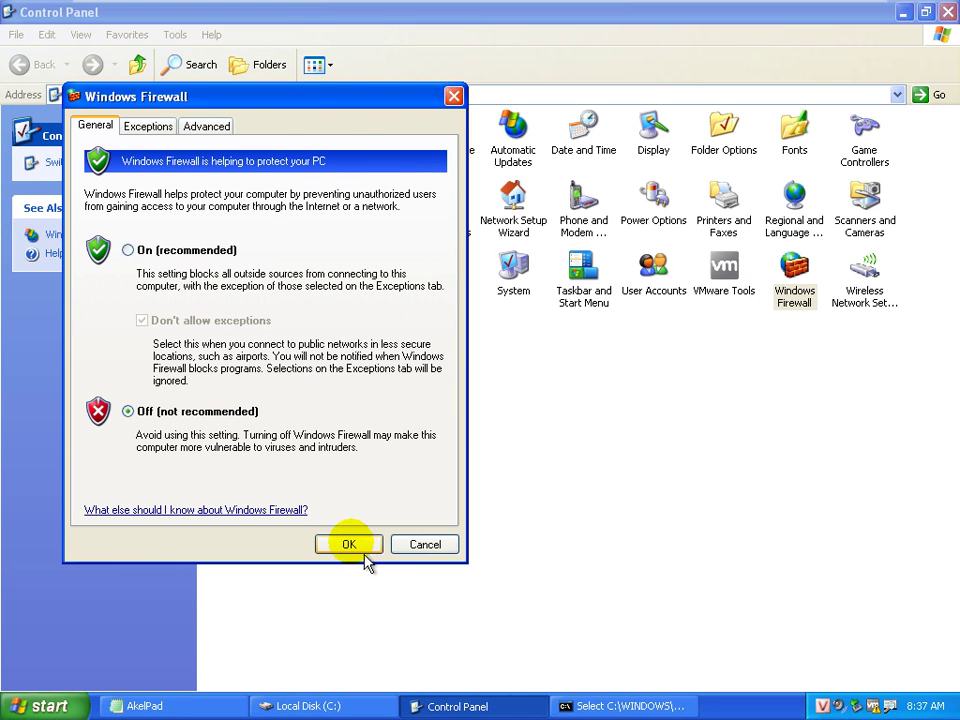
{"action": "left_click", "coordinate": [364, 560]}
Rerun the ping to 192.168.35.61 on XP02, close its console, and return to XP01
{"action": "mouse_move", "coordinate": [364, 6]}
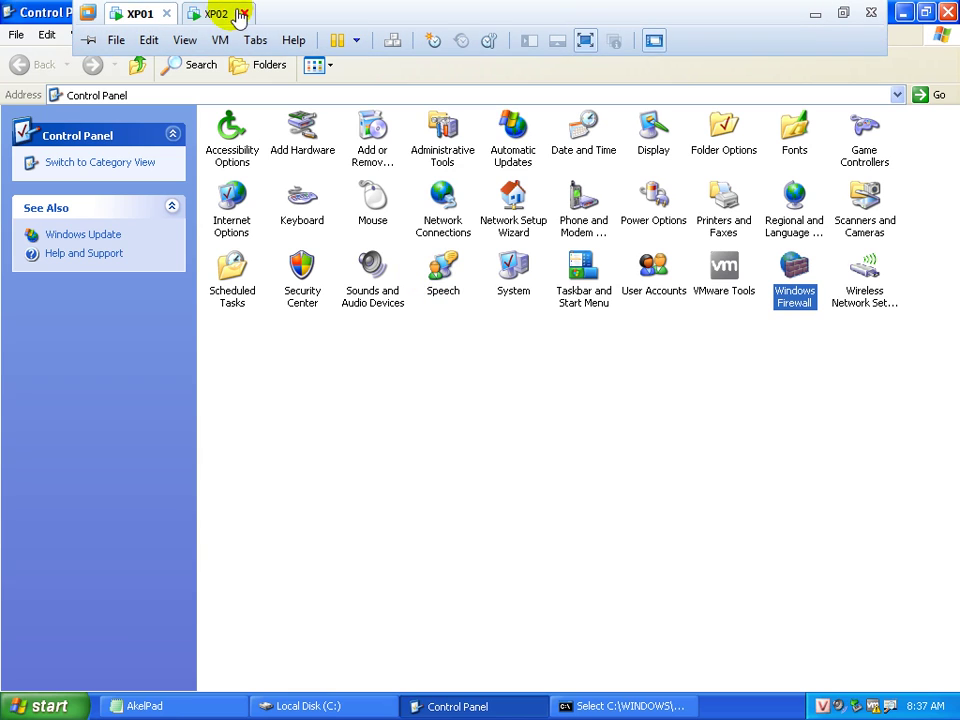
{"action": "left_click", "coordinate": [236, 13]}
{"action": "key", "text": "Up"}
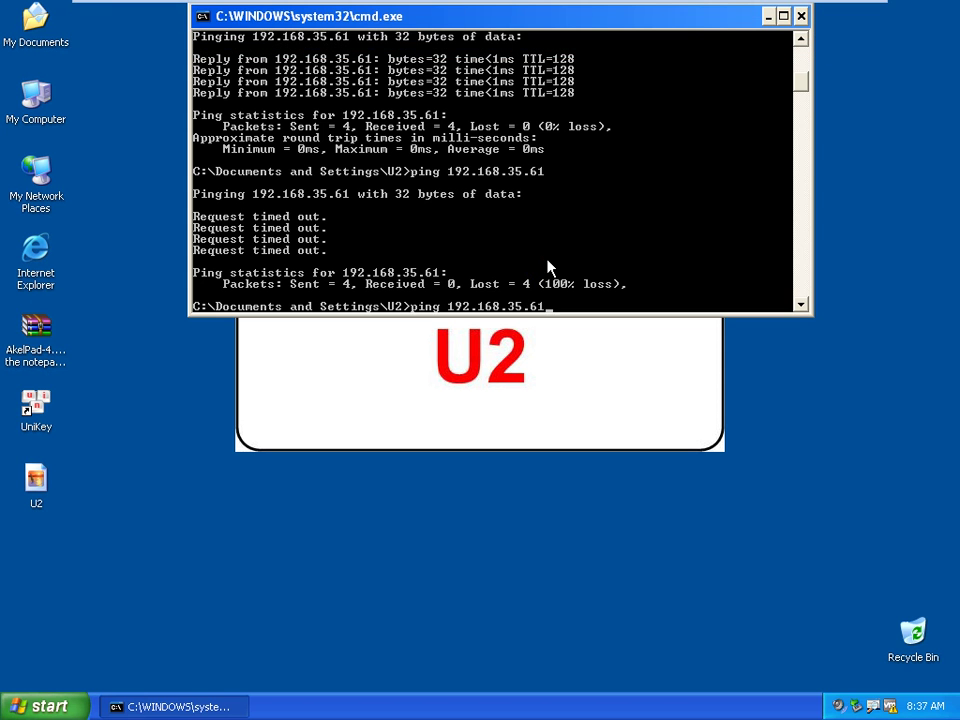
{"action": "key", "text": "Return"}
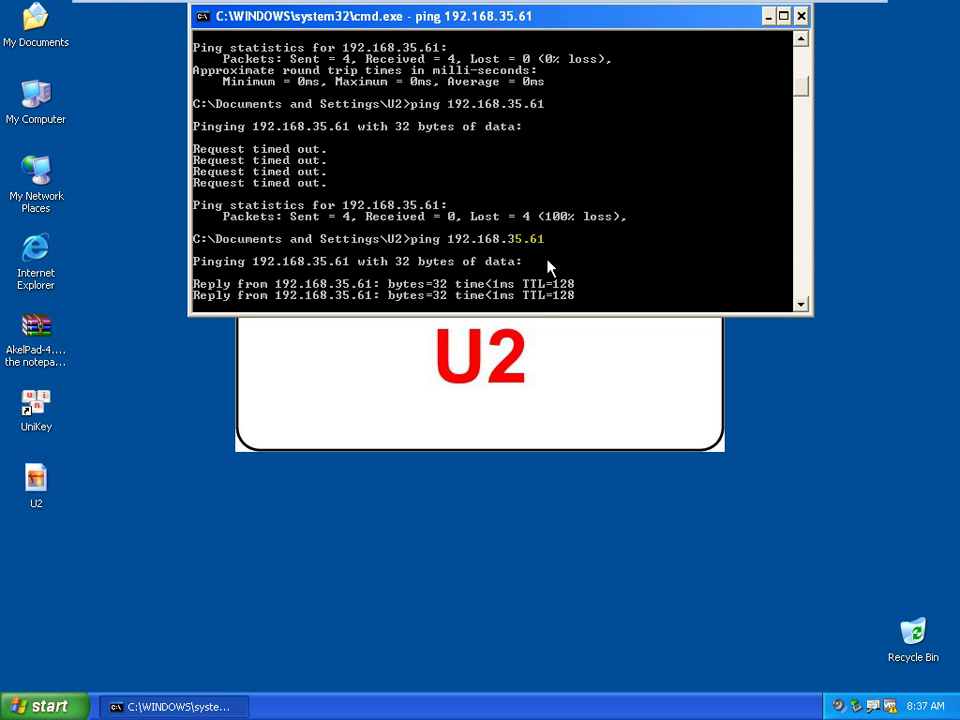
{"action": "left_click", "coordinate": [801, 16]}
{"action": "left_click", "coordinate": [140, 15]}
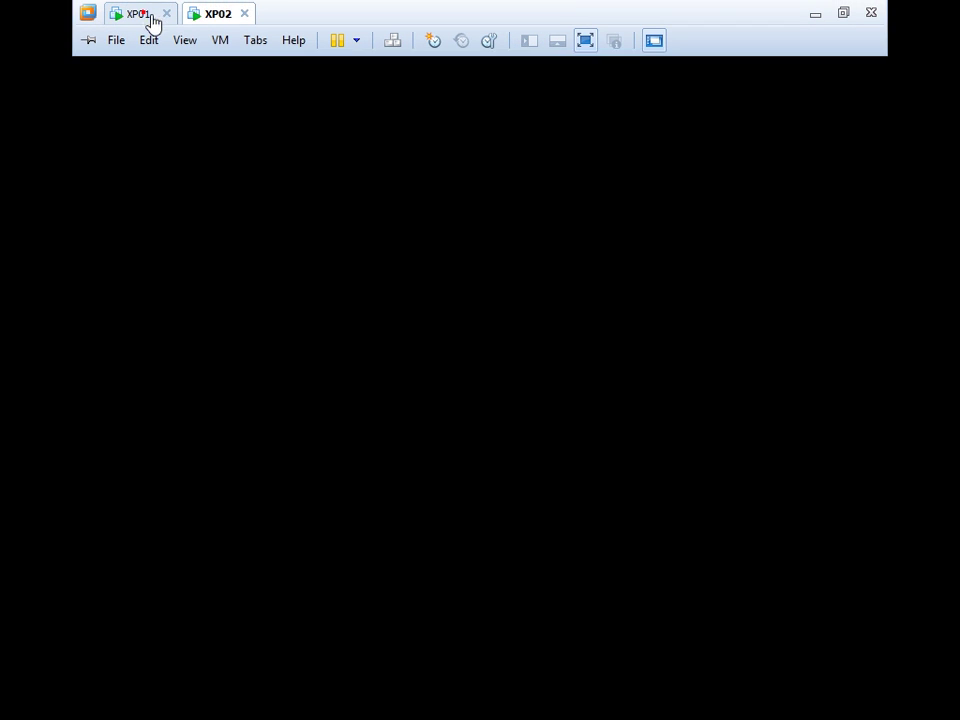
Close Control Panel and scroll the AkelPad notes to where the B4 heading goes
{"action": "left_click", "coordinate": [942, 14]}
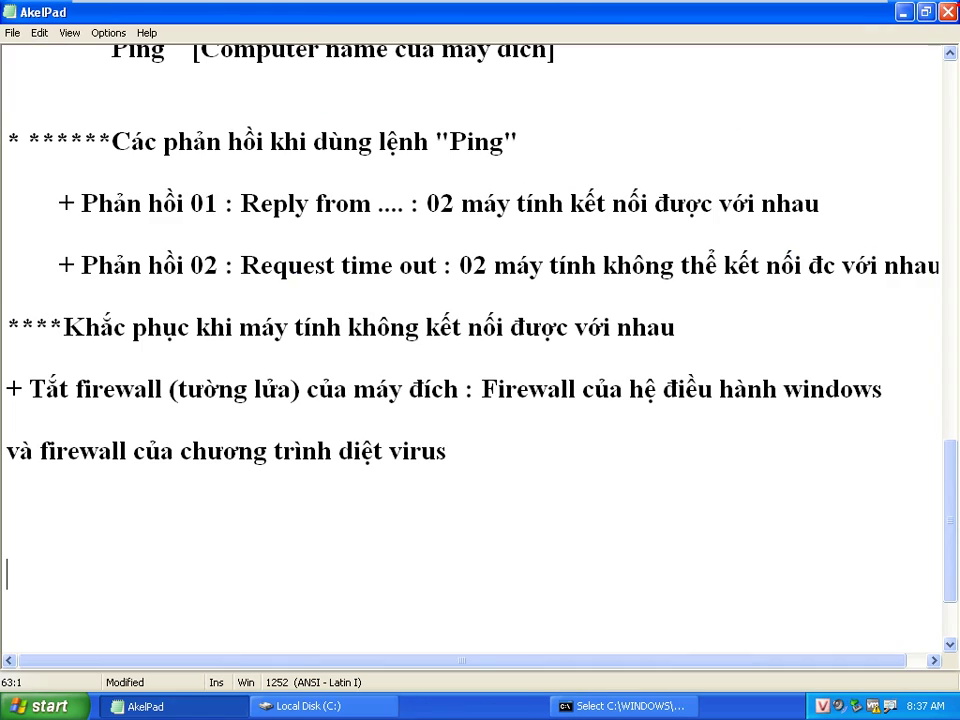
{"action": "scroll", "coordinate": [575, 399], "scroll_direction": "up", "scroll_amount": 4}
{"action": "scroll", "coordinate": [575, 399], "scroll_direction": "down", "scroll_amount": 5}
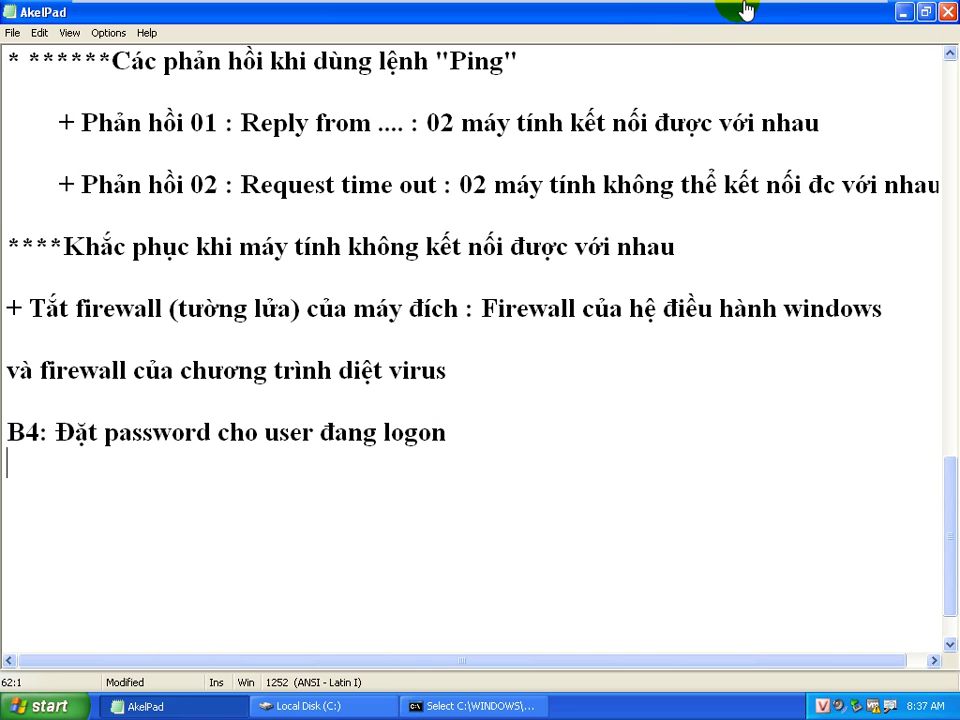
Minimize AkelPad, cancel the folder properties dialog, and close the console and Local Disk (C:) windows
{"action": "mouse_move", "coordinate": [810, 39]}
{"action": "left_click", "coordinate": [903, 12]}
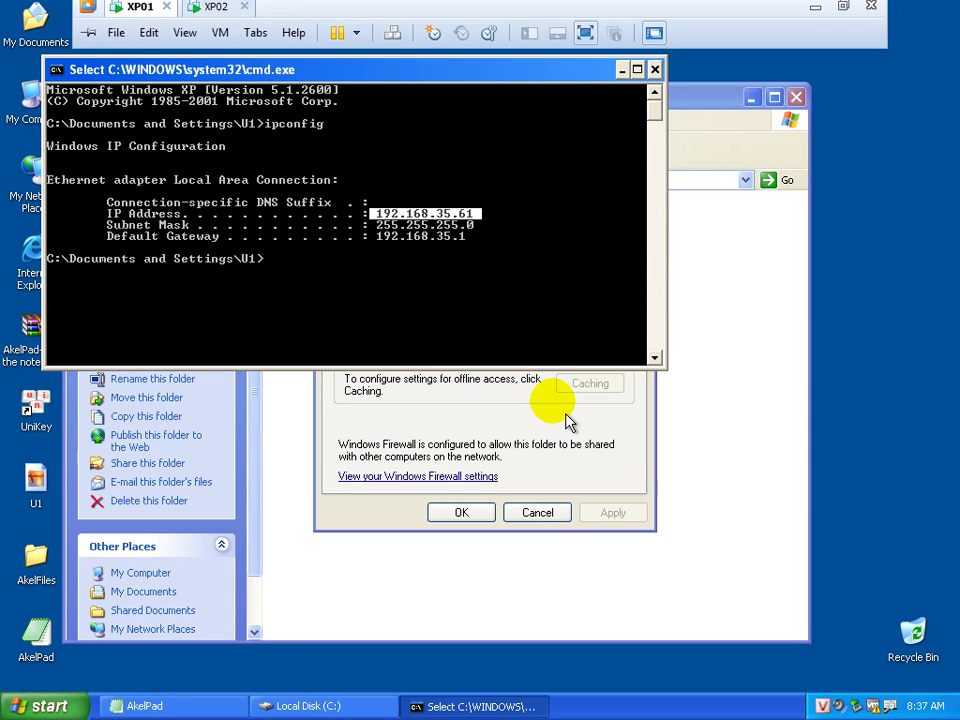
{"action": "left_click_drag", "start_coordinate": [505, 70], "coordinate": [606, 44]}
{"action": "left_click", "coordinate": [537, 512]}
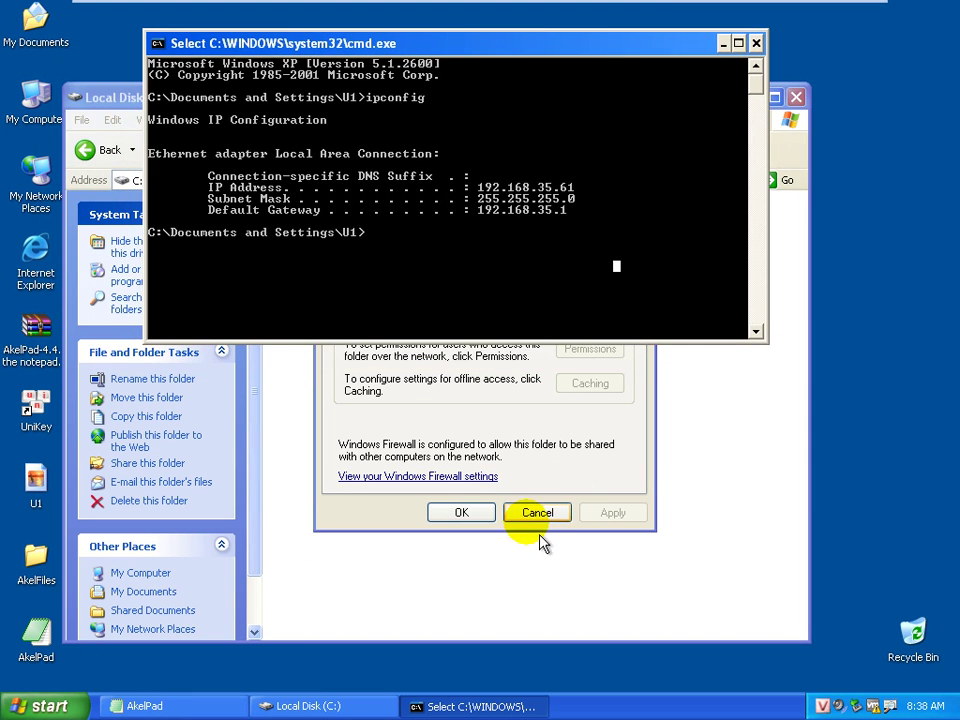
{"action": "left_click", "coordinate": [756, 43]}
{"action": "left_click", "coordinate": [796, 98]}
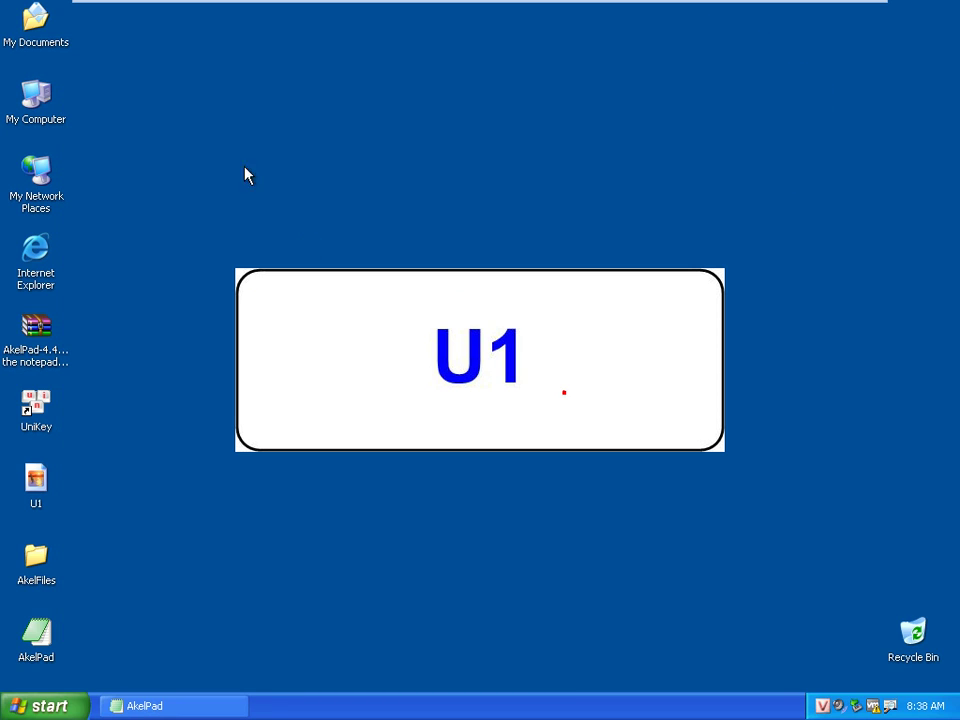
View U1's change options in Control Panel > User Accounts, then close both windows
{"action": "left_click", "coordinate": [42, 706]}
{"action": "mouse_move", "coordinate": [128, 520]}
{"action": "left_click", "coordinate": [320, 512]}
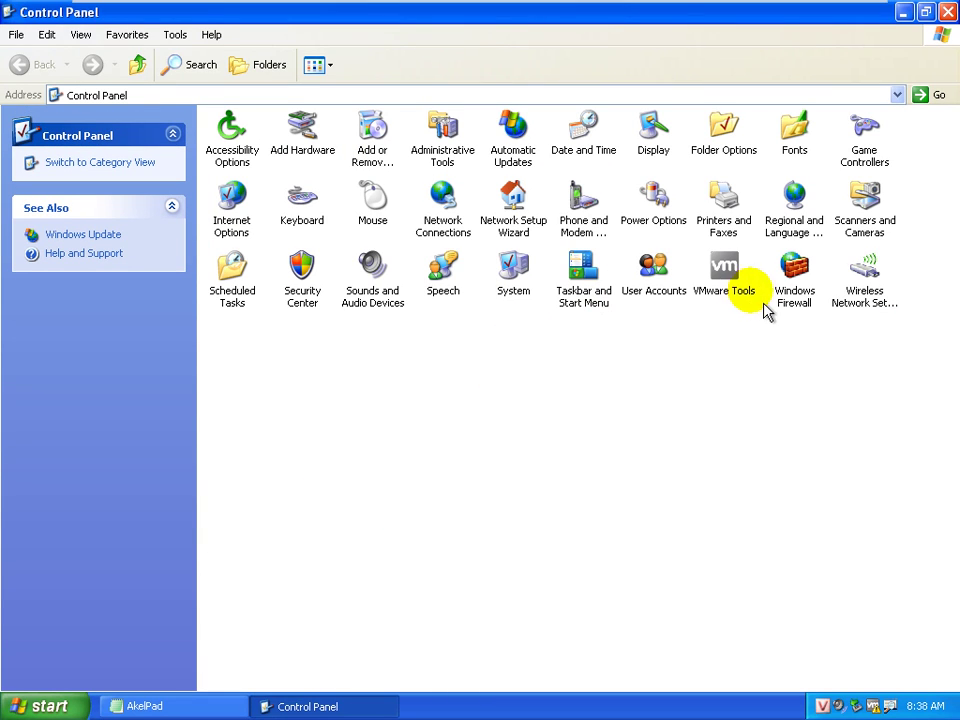
{"action": "double_click", "coordinate": [649, 300]}
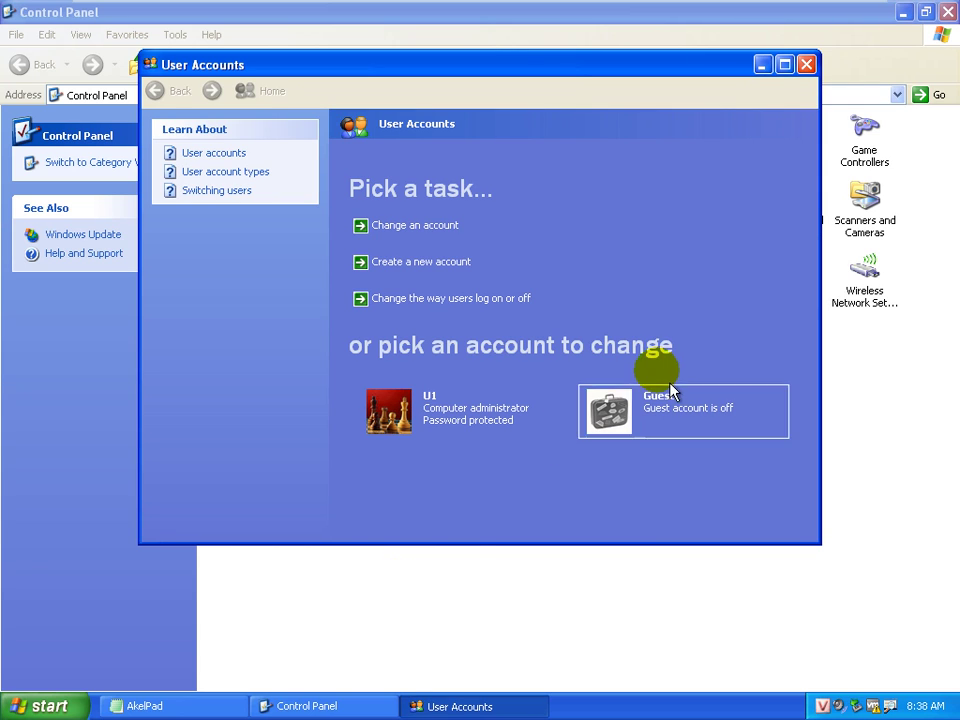
{"action": "left_click", "coordinate": [465, 440]}
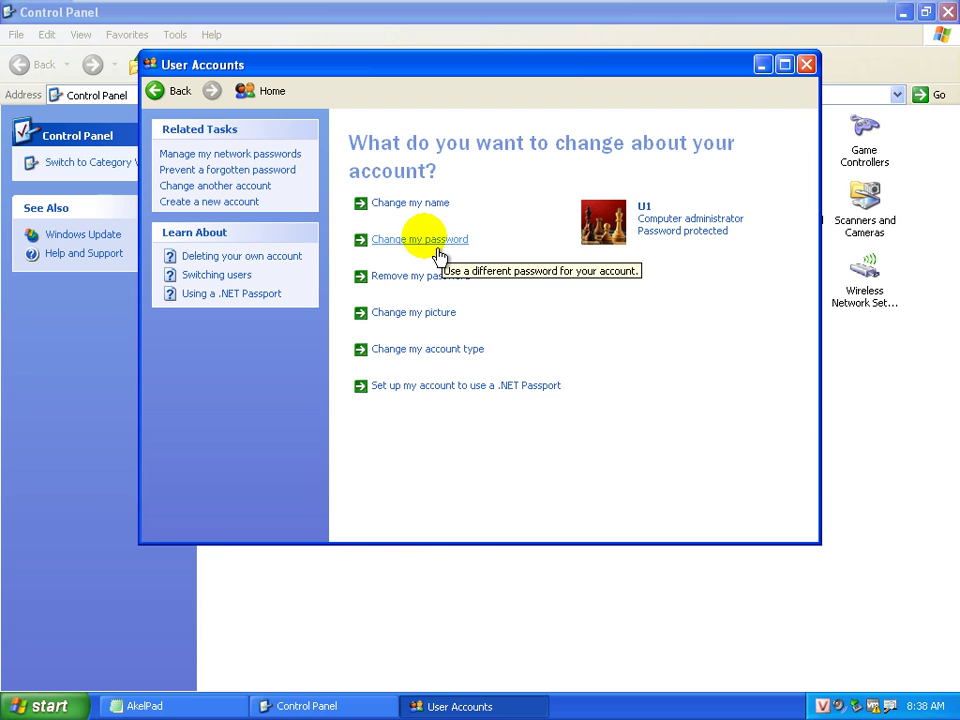
{"action": "left_click", "coordinate": [806, 64]}
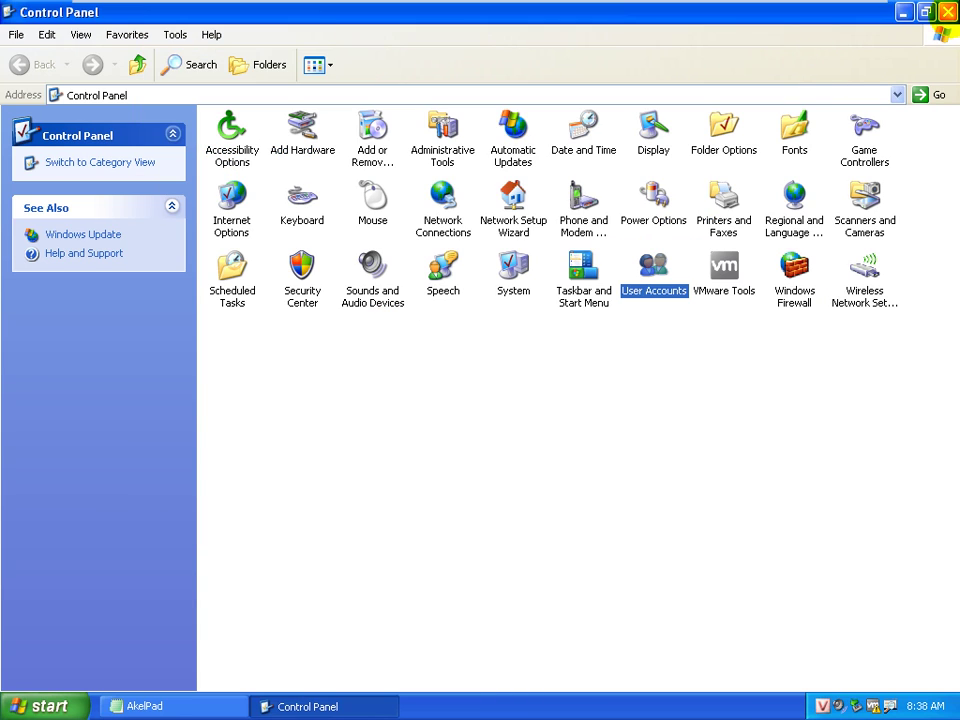
{"action": "left_click", "coordinate": [946, 12]}
{"action": "right_click", "coordinate": [47, 110]}
{"action": "left_click", "coordinate": [105, 162]}
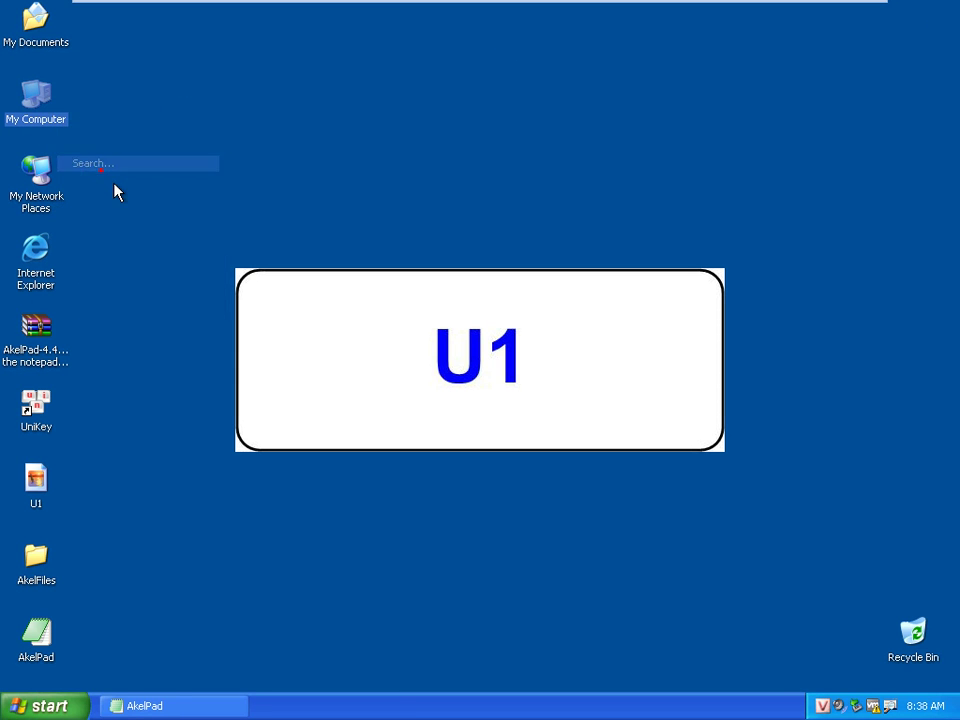
{"action": "left_click", "coordinate": [55, 112]}
{"action": "right_click", "coordinate": [30, 128]}
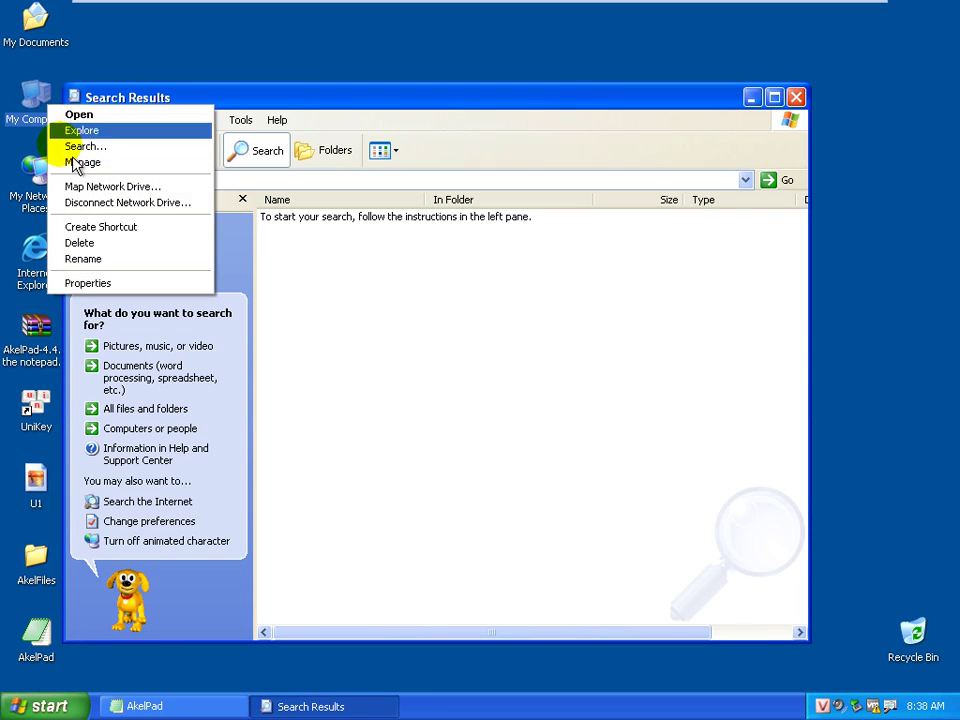
{"action": "left_click", "coordinate": [75, 161]}
{"action": "left_click", "coordinate": [796, 97]}
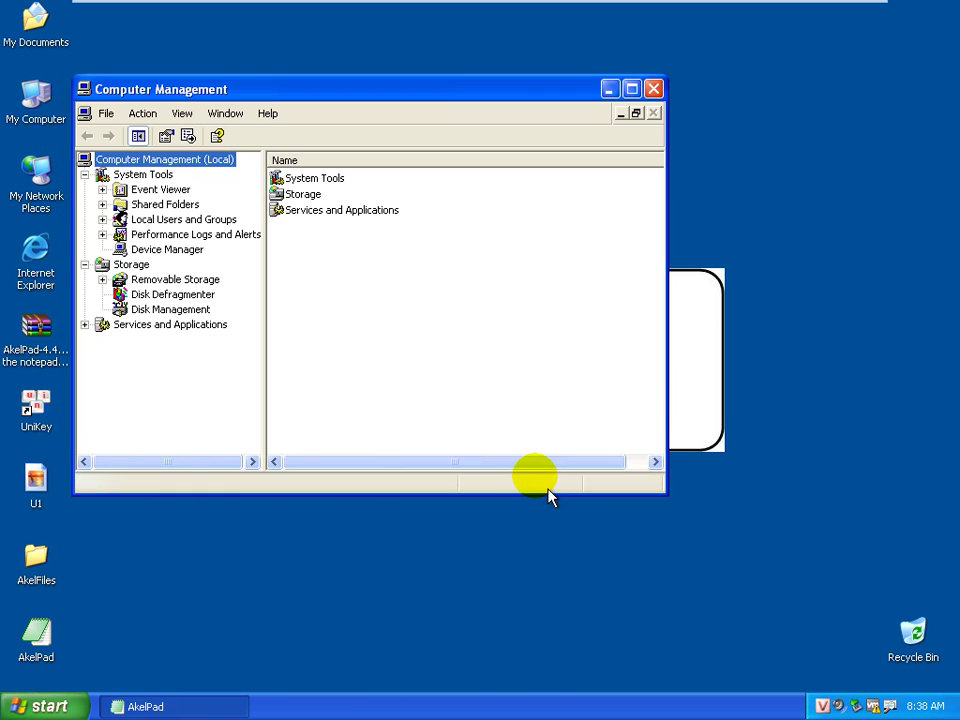
{"action": "double_click", "coordinate": [200, 219]}
{"action": "left_click", "coordinate": [161, 234]}
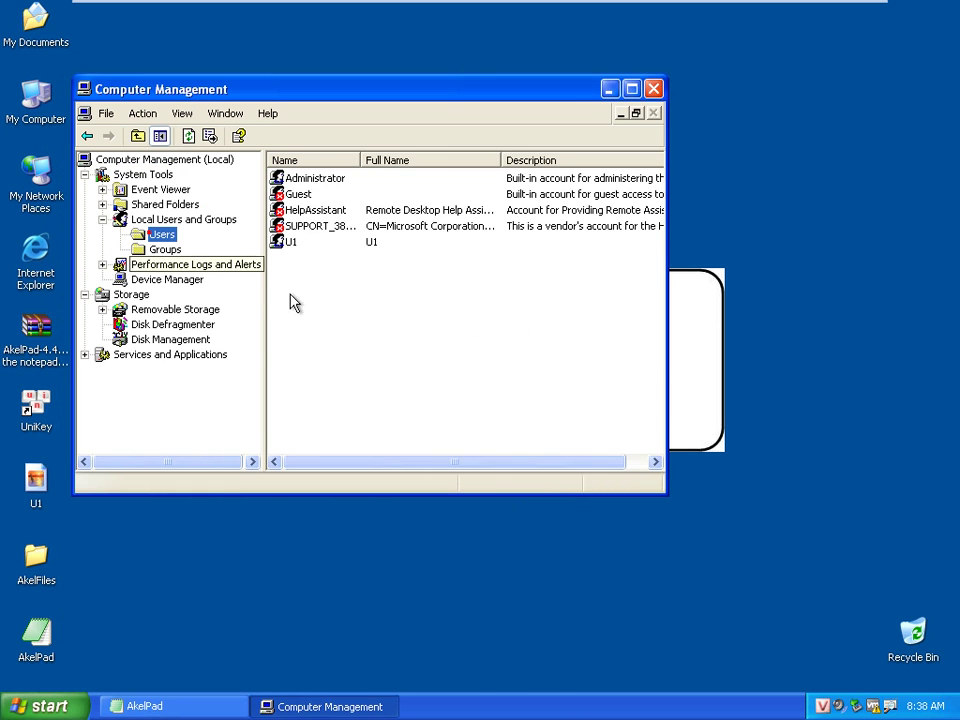
{"action": "right_click", "coordinate": [291, 254]}
{"action": "right_click", "coordinate": [292, 243]}
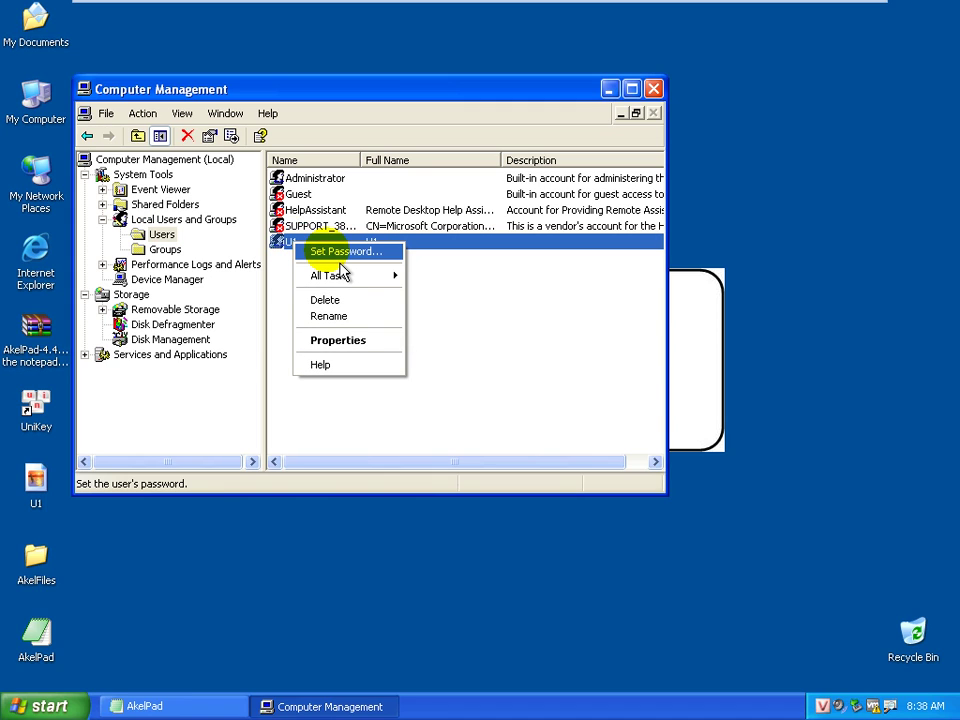
{"action": "left_click", "coordinate": [653, 89]}
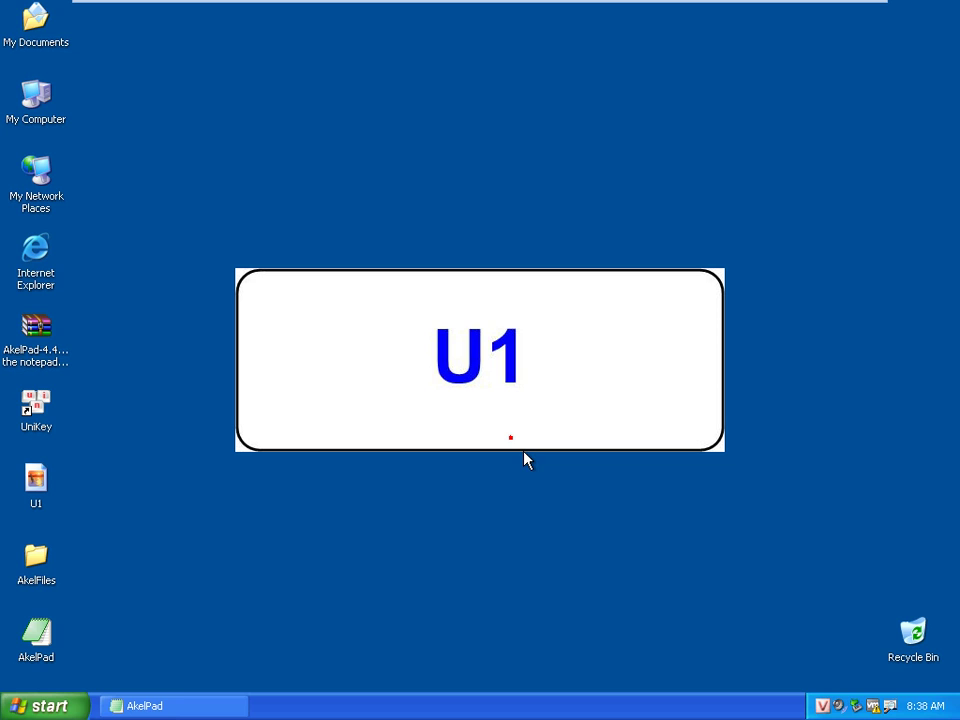
Open Command Prompt and set u1's password with net user u1 and a new password
{"action": "key", "text": "super+r"}
{"action": "key", "text": "Return"}
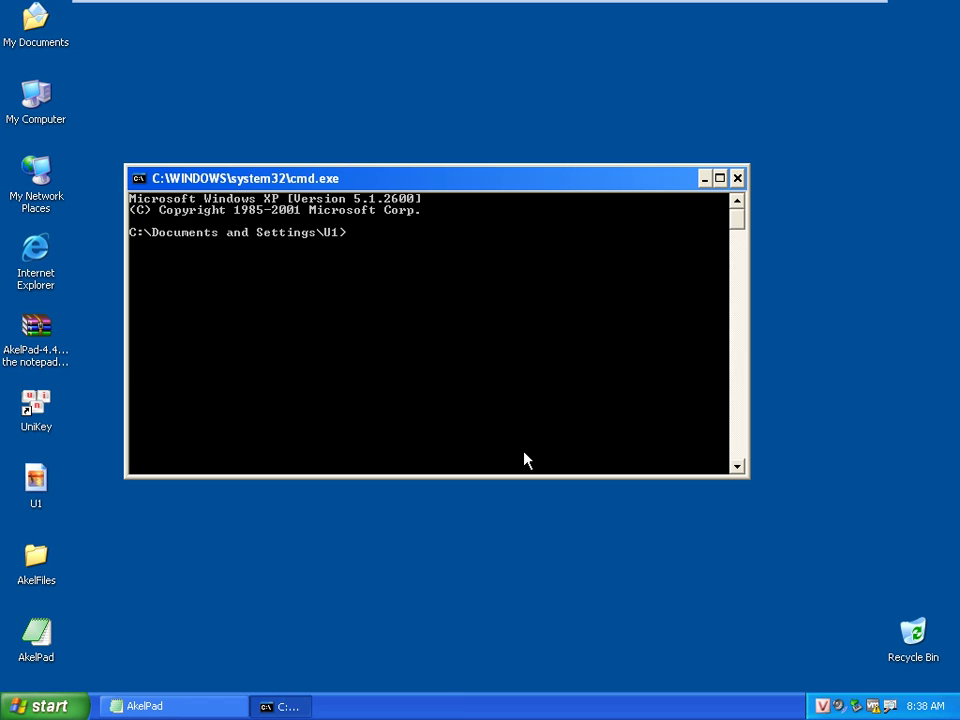
{"action": "type", "text": "net user"}
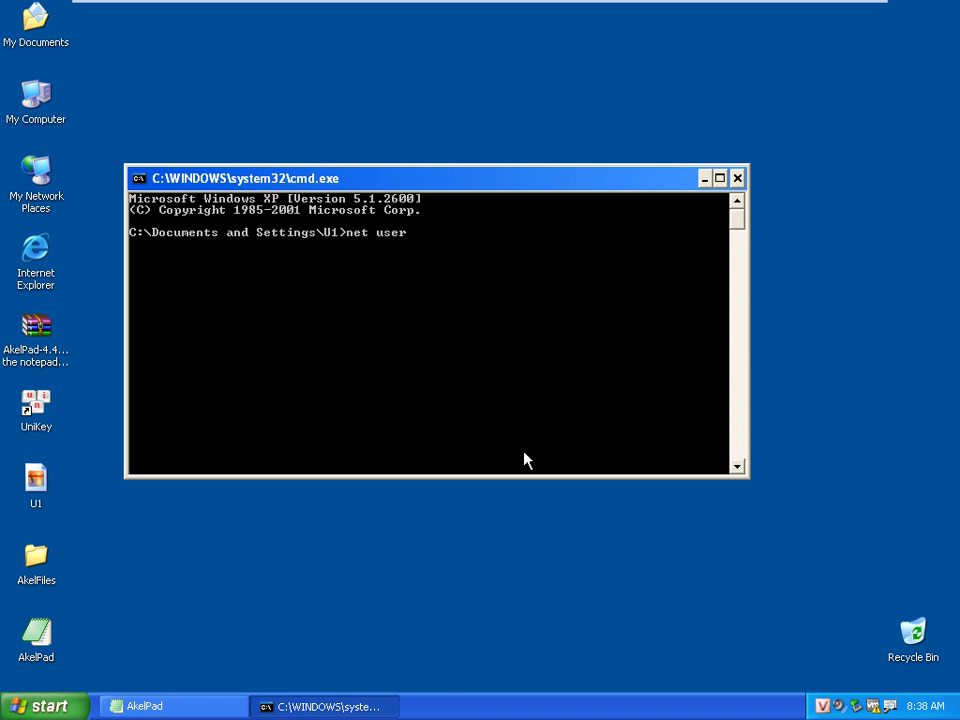
{"action": "type", "text": " u1 123456"}
{"action": "key", "text": "Return"}
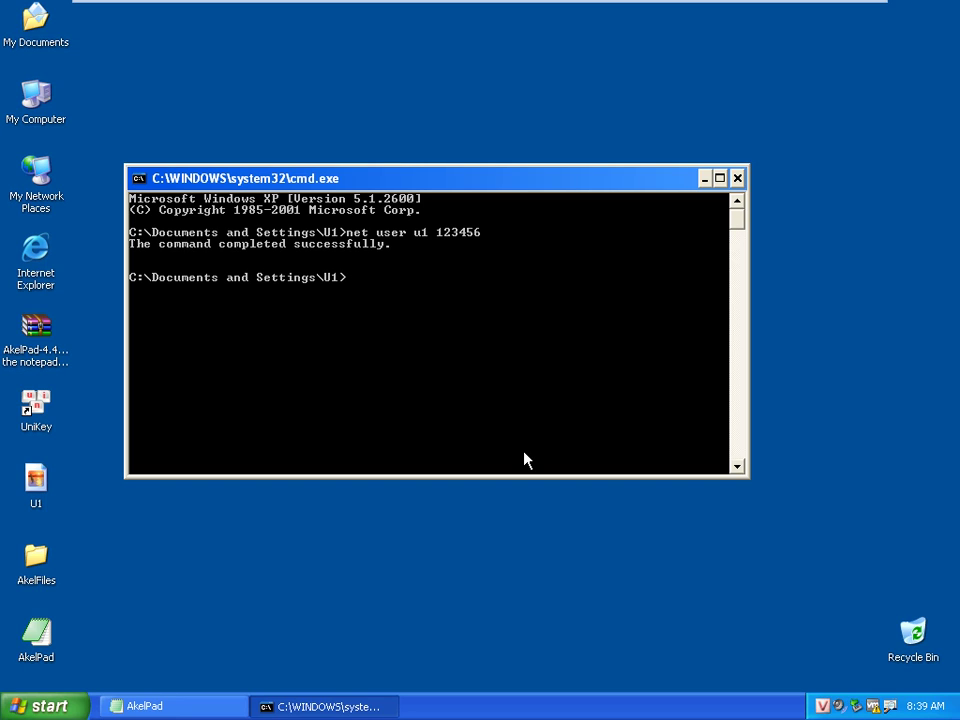
Try net user with /add for u1, which fails because the account exists, and mark the error
{"action": "key", "text": "Up"}
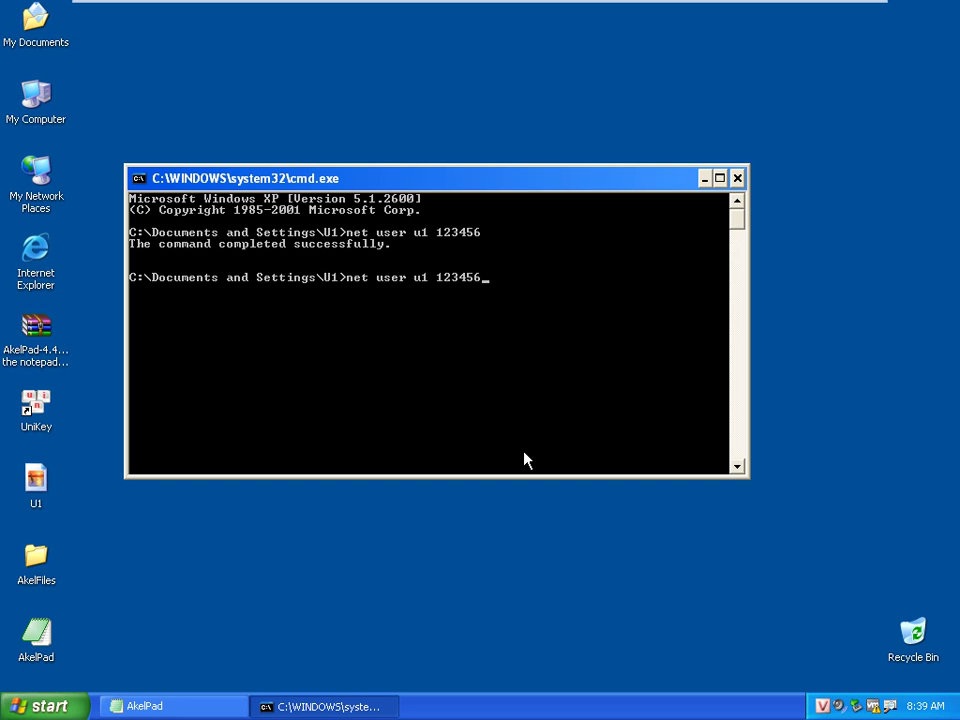
{"action": "type", "text": "7 /add"}
{"action": "key", "text": "Return"}
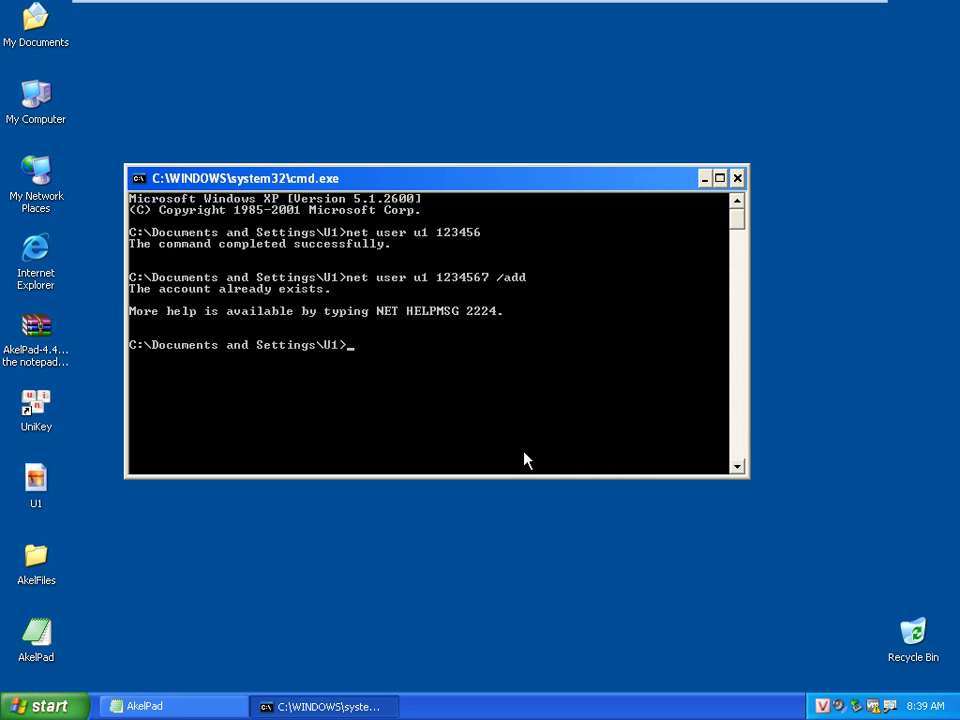
{"action": "right_click", "coordinate": [195, 290]}
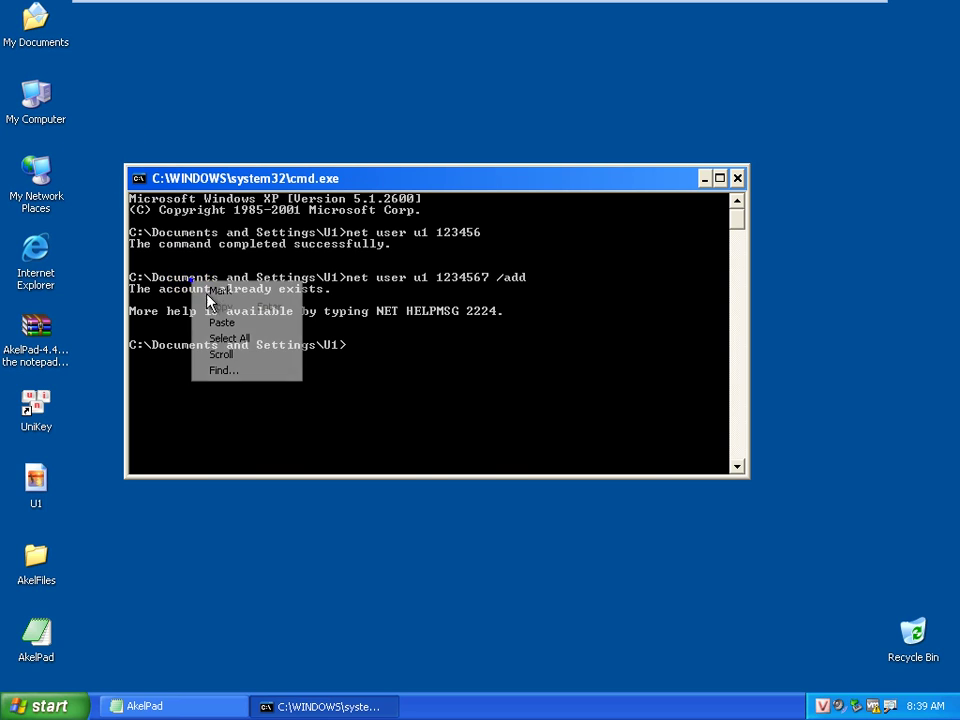
{"action": "left_click", "coordinate": [208, 303]}
{"action": "left_click_drag", "start_coordinate": [228, 288], "coordinate": [378, 326]}
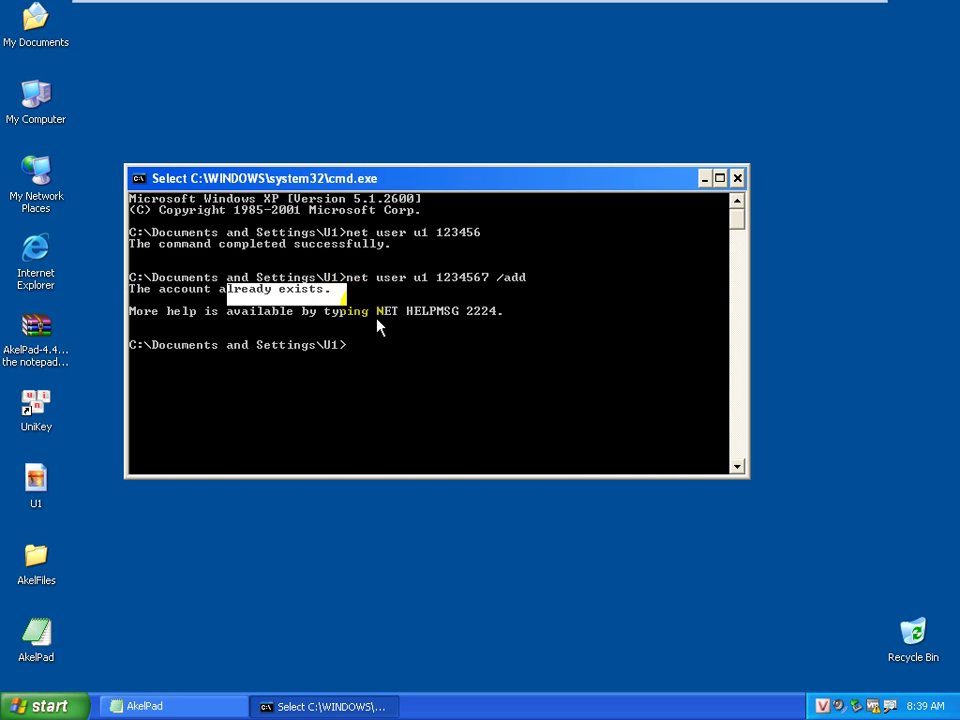
{"action": "left_click", "coordinate": [437, 300]}
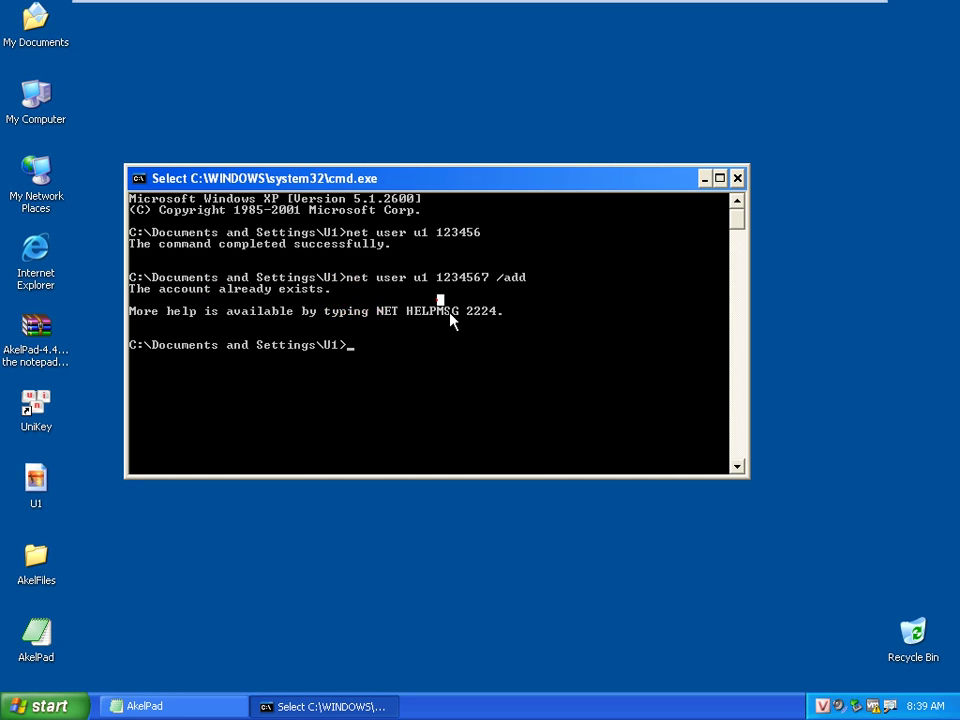
Trim the recalled net user command to reset u1's password, then close the command window
{"action": "key", "text": "Escape"}
{"action": "key", "text": "Up"}
{"action": "key", "text": "BackSpace"}
{"action": "key", "text": "BackSpace"}
{"action": "key", "text": "BackSpace"}
{"action": "key", "text": "BackSpace"}
{"action": "key", "text": "BackSpace"}
{"action": "key", "text": "BackSpace"}
{"action": "key", "text": "BackSpace"}
{"action": "key", "text": "BackSpace"}
{"action": "key", "text": "BackSpace"}
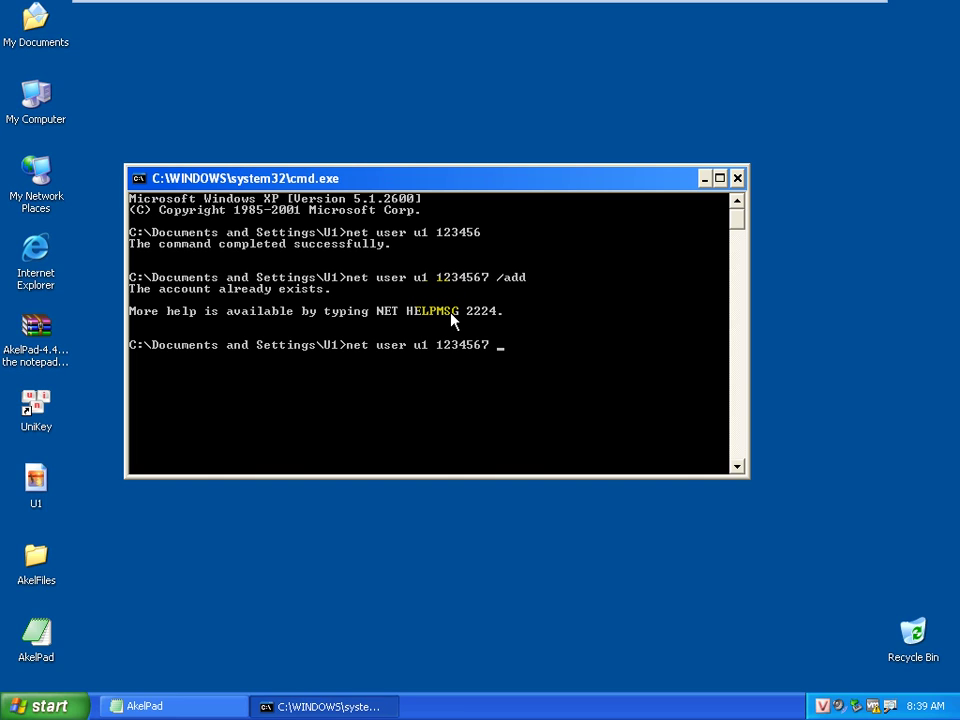
{"action": "key", "text": "BackSpace"}
{"action": "key", "text": "BackSpace"}
{"action": "key", "text": "Return"}
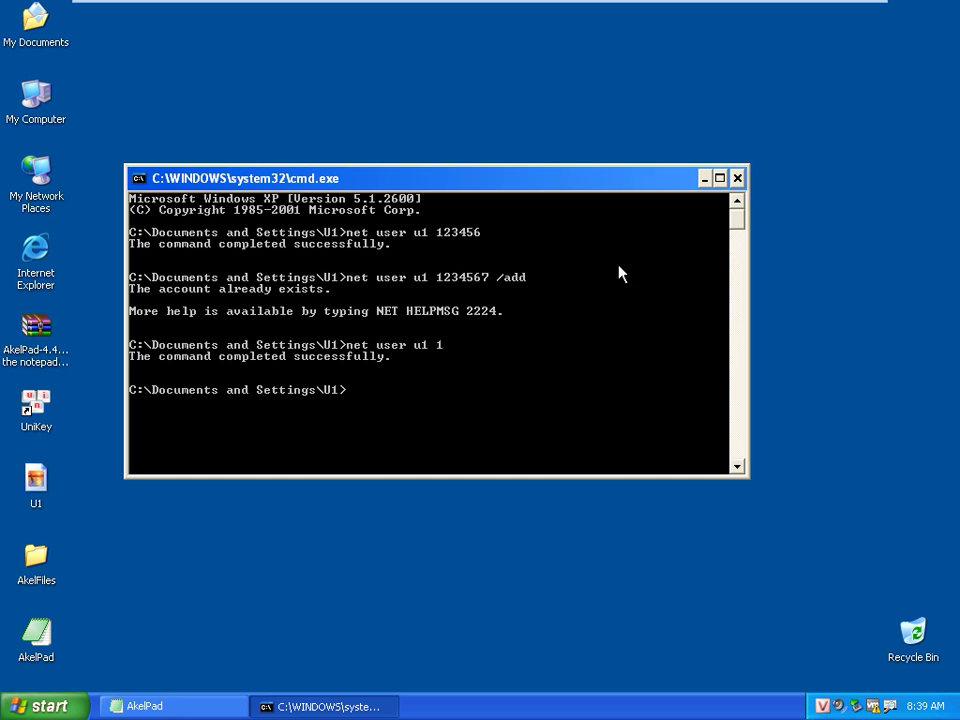
{"action": "left_click_drag", "start_coordinate": [537, 190], "coordinate": [562, 135]}
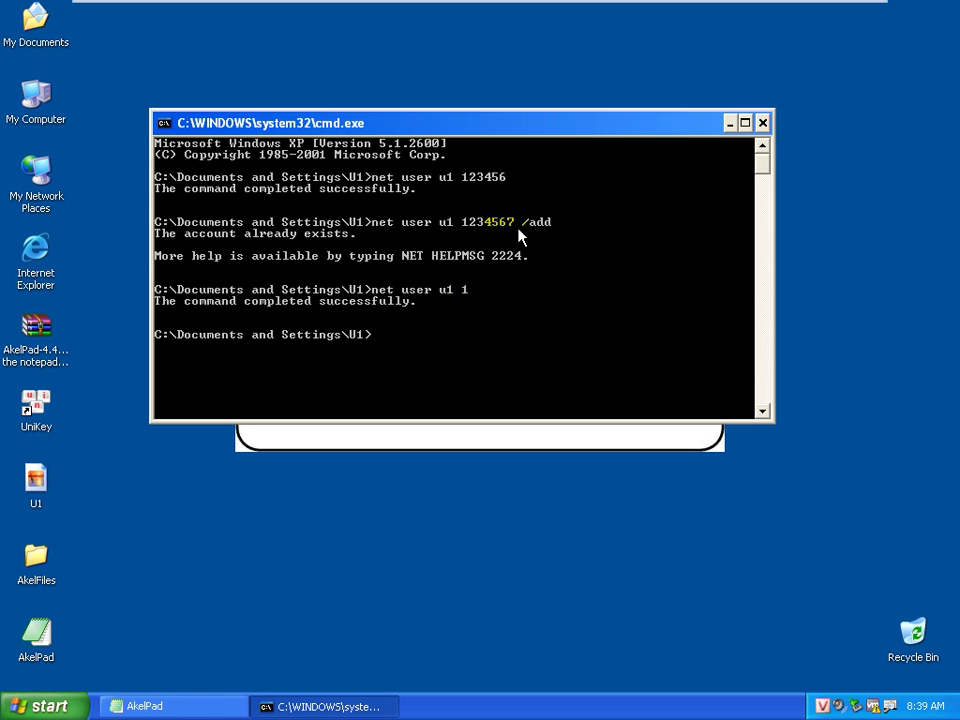
{"action": "left_click", "coordinate": [762, 122]}
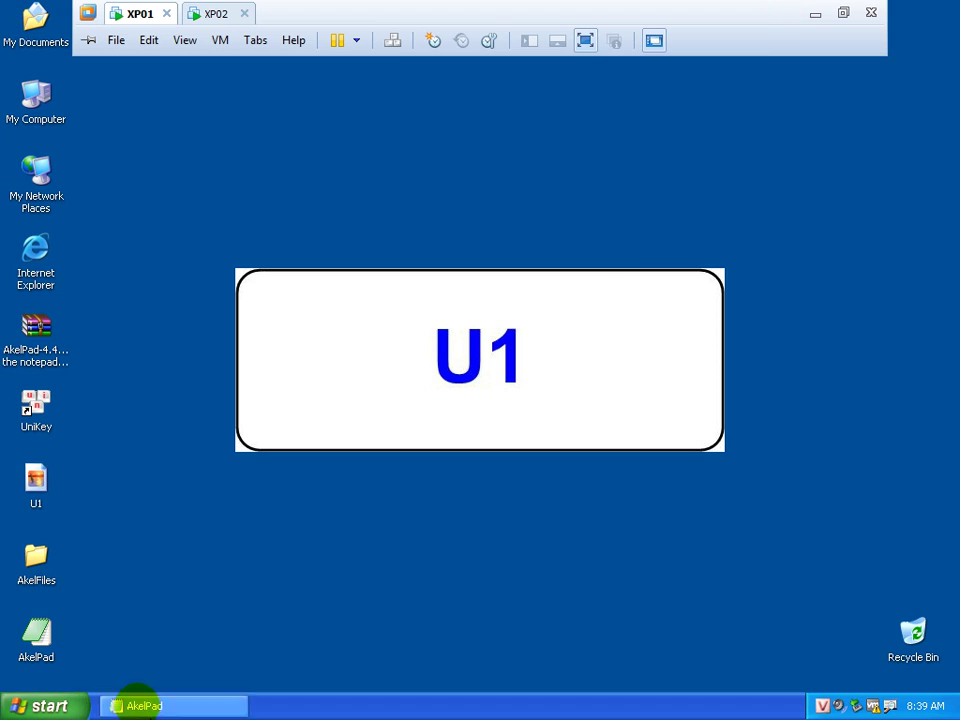
Add the heading 'B5: Tinh chỉnh chế độ chứng thực' on a new line below B4
{"action": "left_click", "coordinate": [135, 706]}
{"action": "key", "text": "Return"}
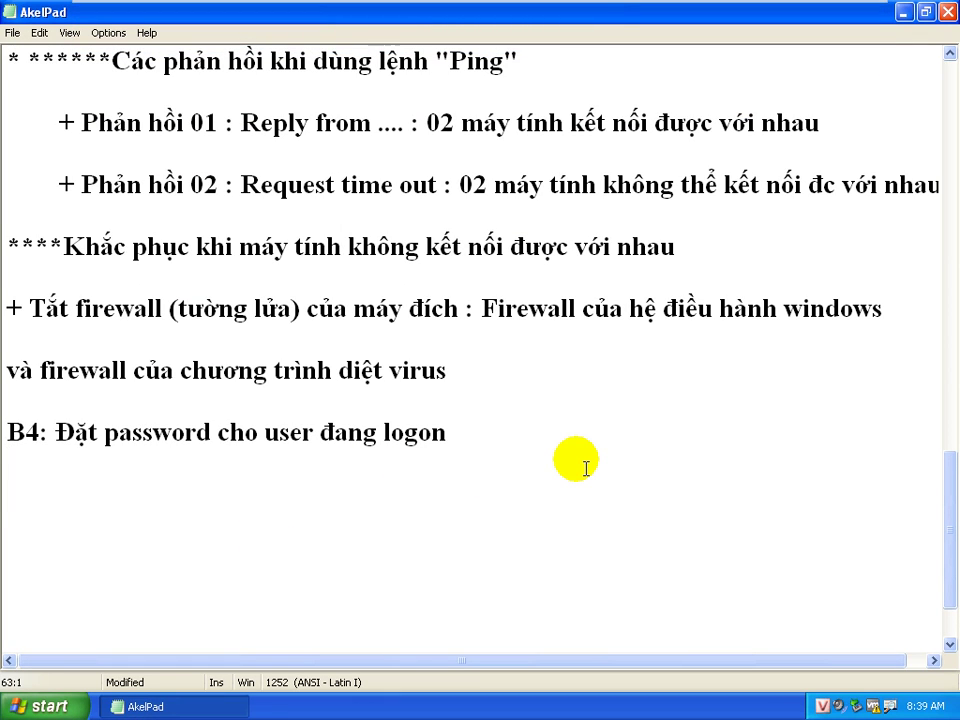
{"action": "type", "text": "B5: TIn"}
{"action": "key", "text": "BackSpace"}
{"action": "key", "text": "BackSpace"}
{"action": "type", "text": "inh "}
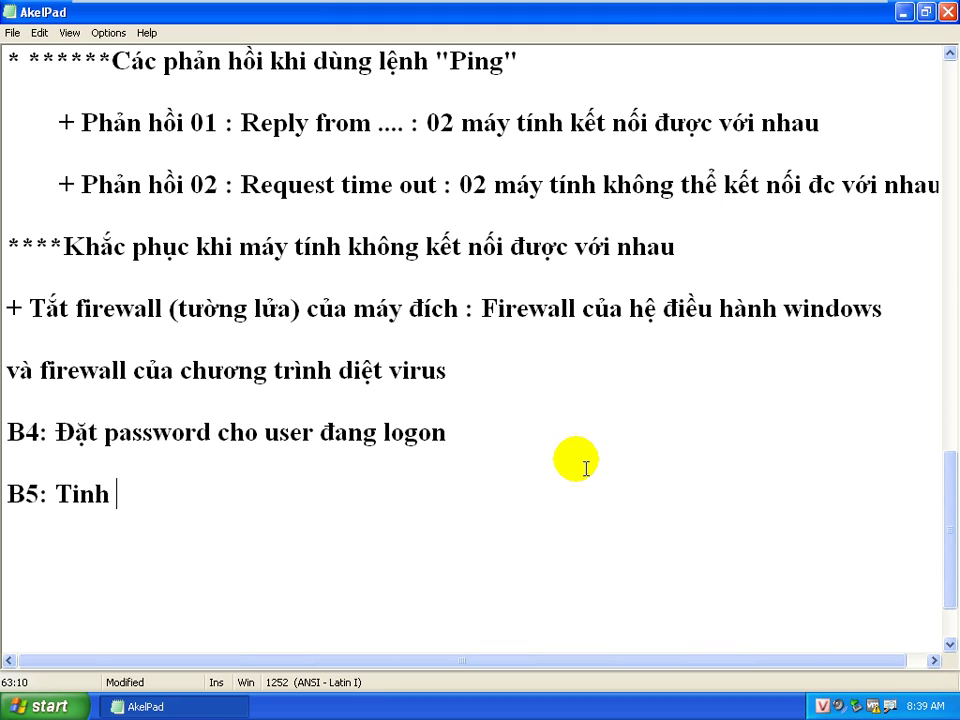
{"action": "type", "text": "chỉnh chế "}
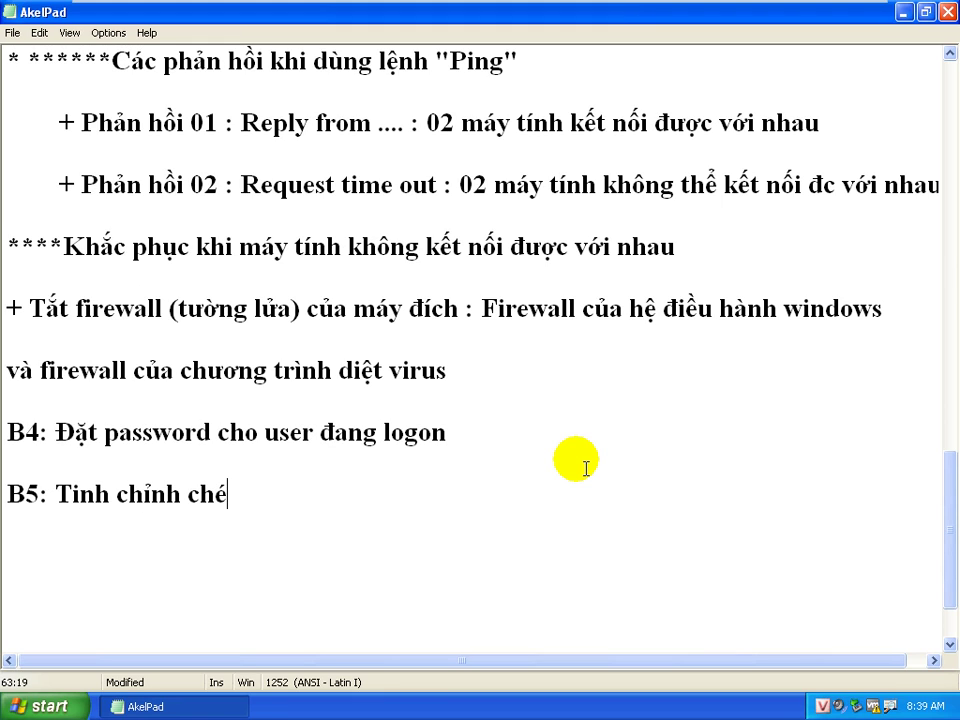
{"action": "type", "text": "độ chứng thực"}
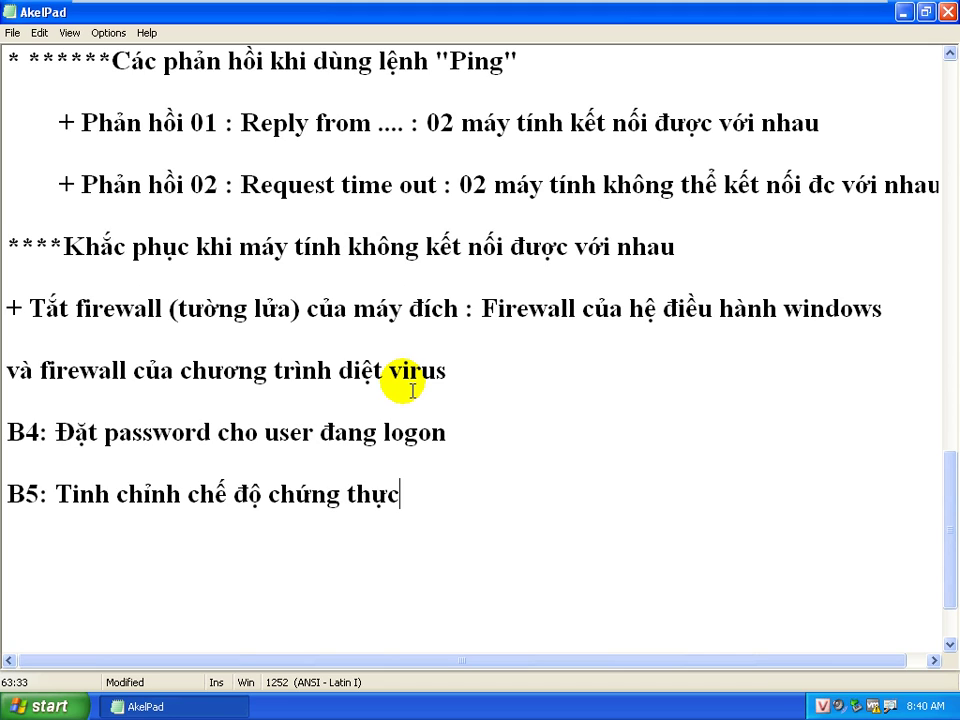
Add the line '+ Start / Run / gpedit.msc (Vào group policy của máy tính)' under B5
{"action": "key", "text": "Return"}
{"action": "key", "text": "Return"}
{"action": "type", "text": "+ s"}
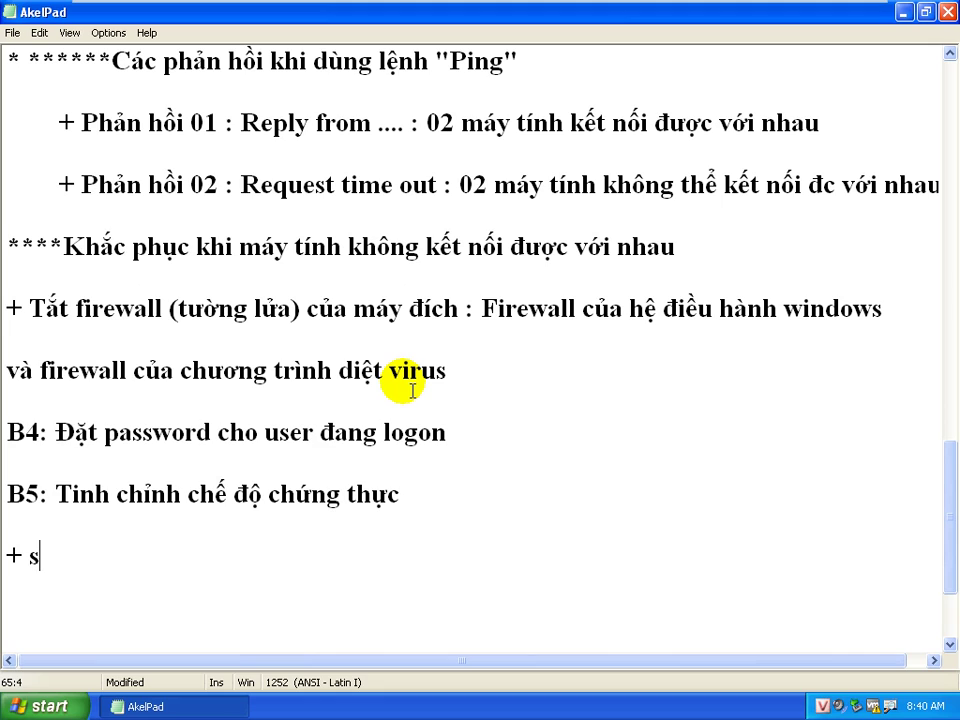
{"action": "key", "text": "BackSpace"}
{"action": "key", "text": "BackSpace"}
{"action": "type", "text": "Start / R"}
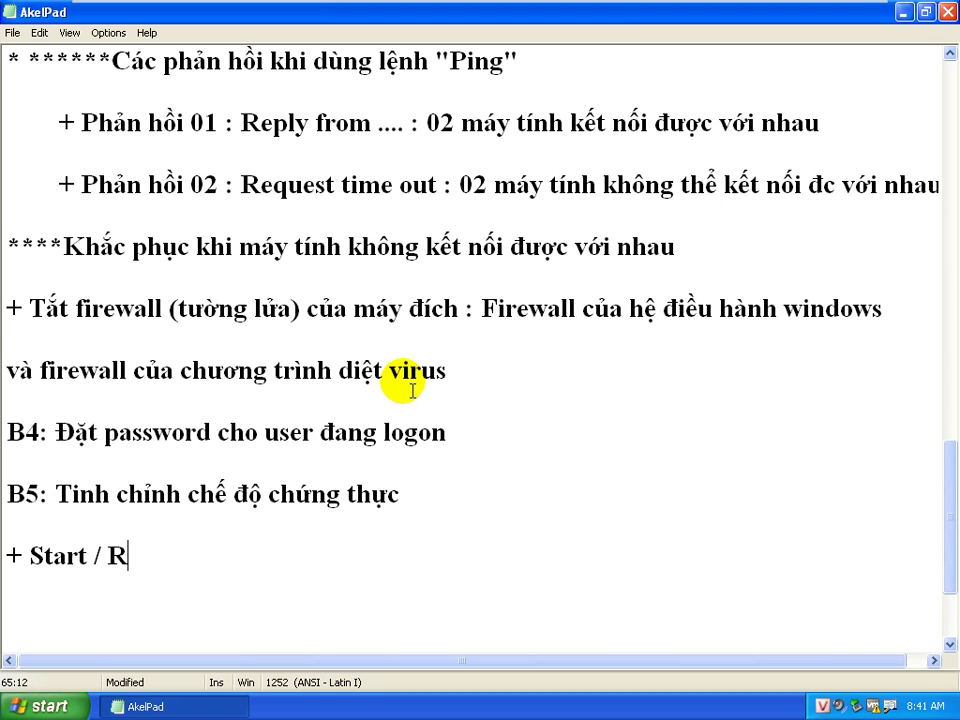
{"action": "type", "text": "un / gp"}
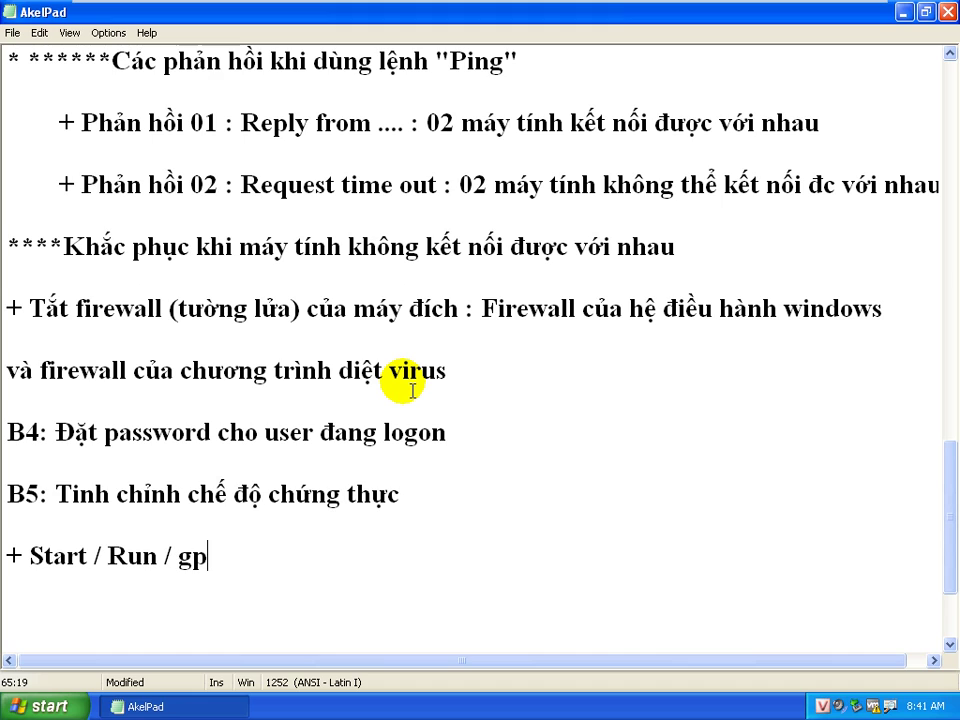
{"action": "type", "text": "edit.msc"}
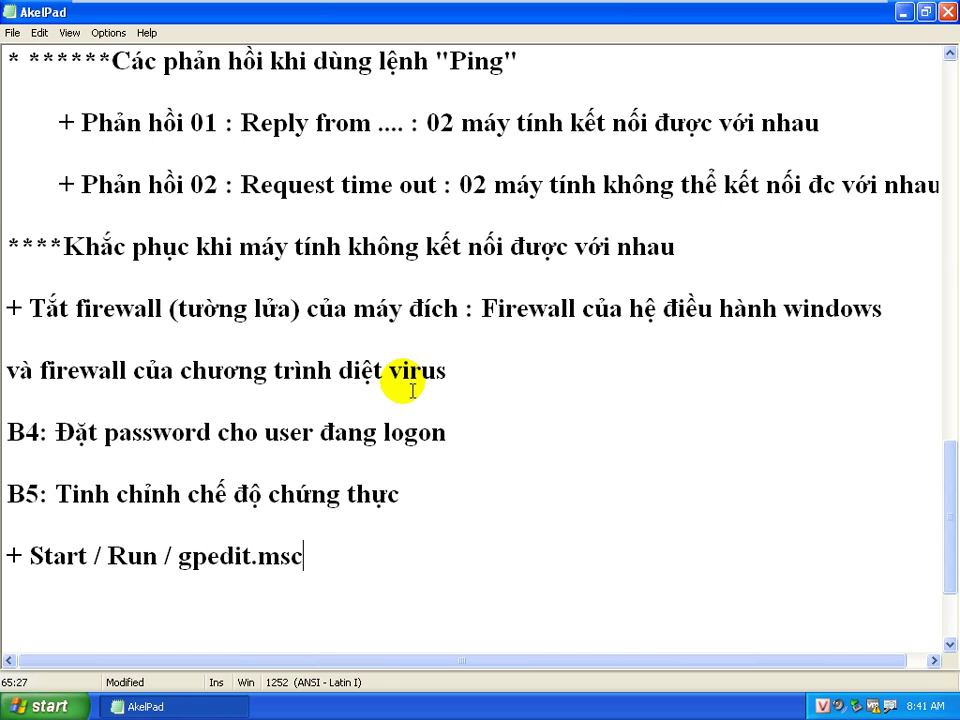
{"action": "key", "text": "Return"}
{"action": "key", "text": "Return"}
{"action": "key", "text": "Return"}
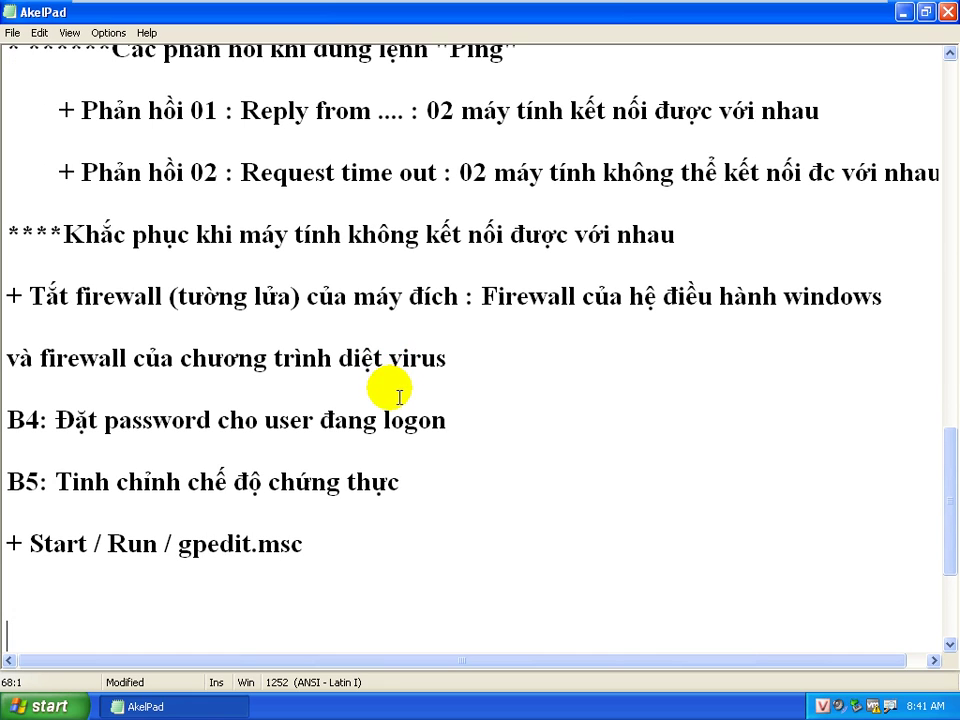
{"action": "left_click", "coordinate": [420, 559]}
{"action": "type", "text": "("}
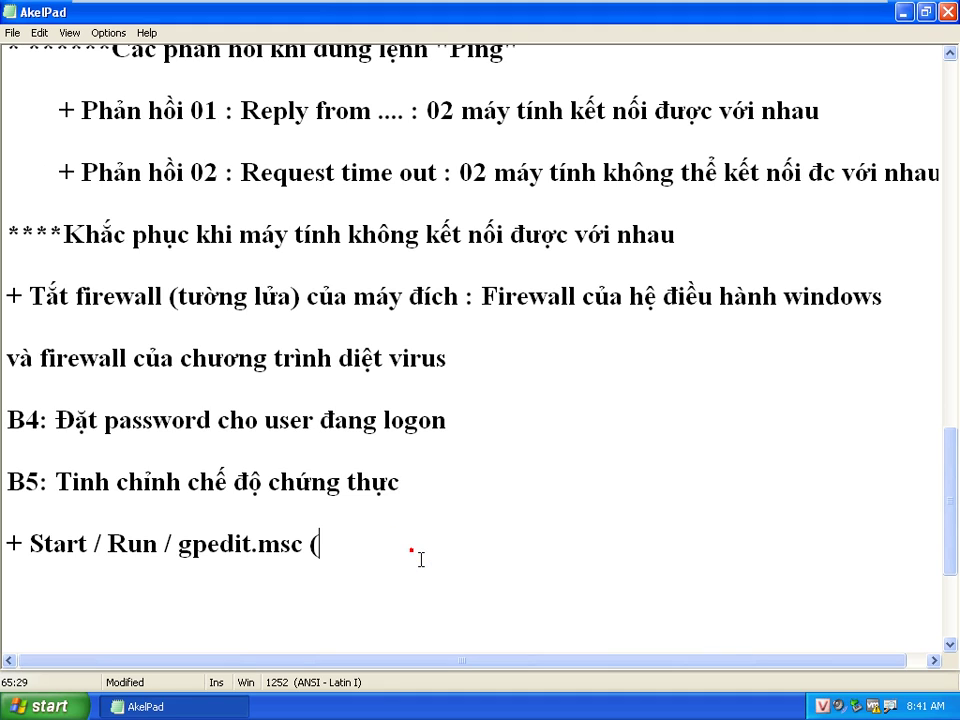
{"action": "type", "text": "Vaof group po"}
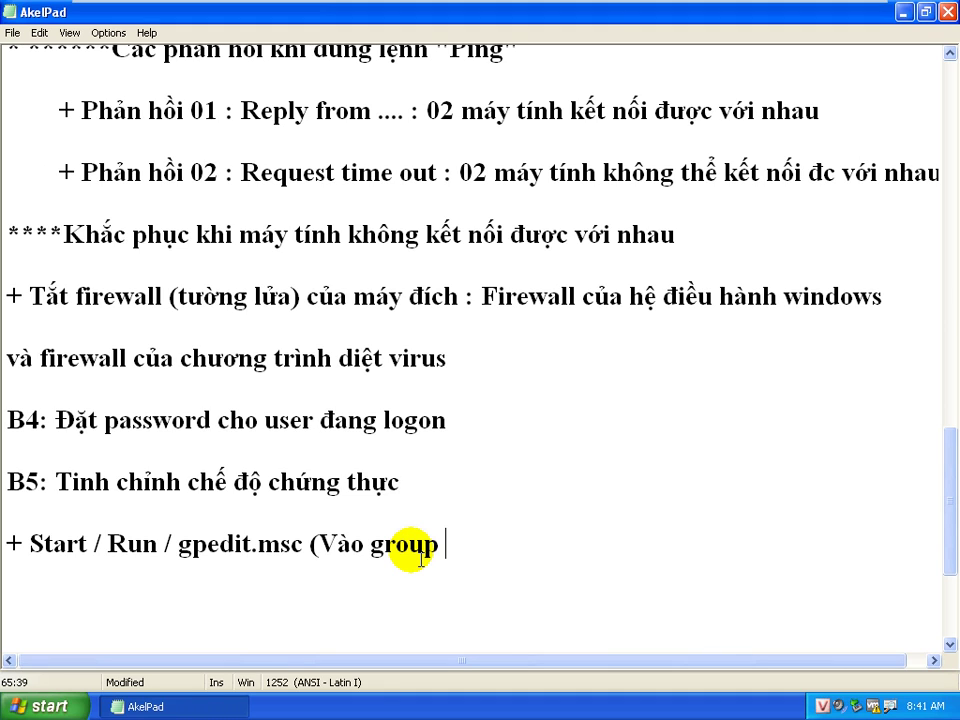
{"action": "type", "text": "licy của máy "}
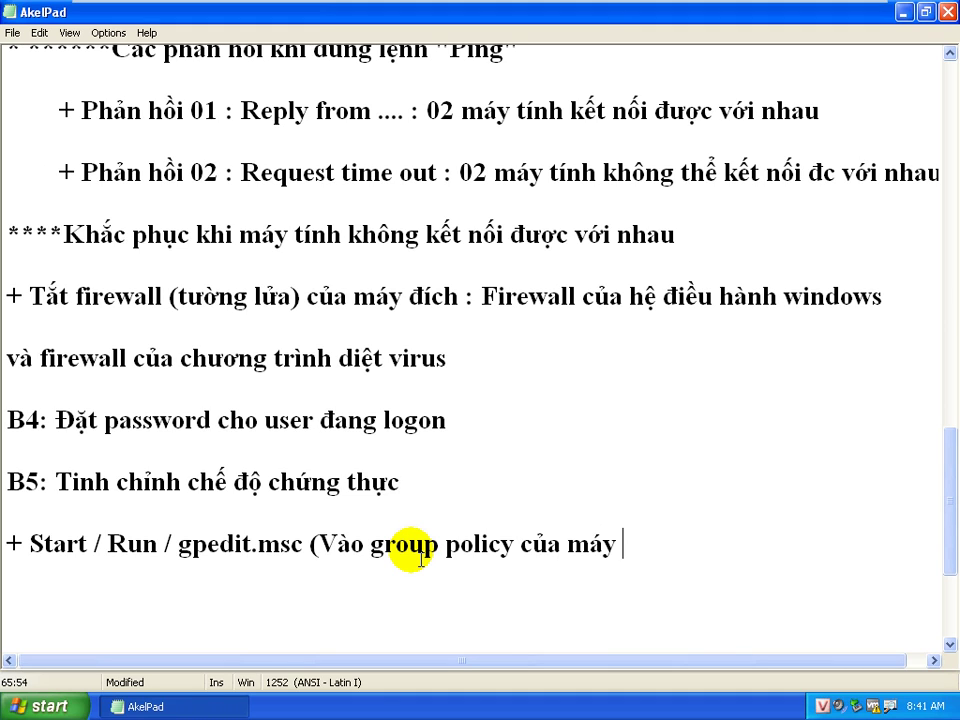
{"action": "type", "text": "tính)"}
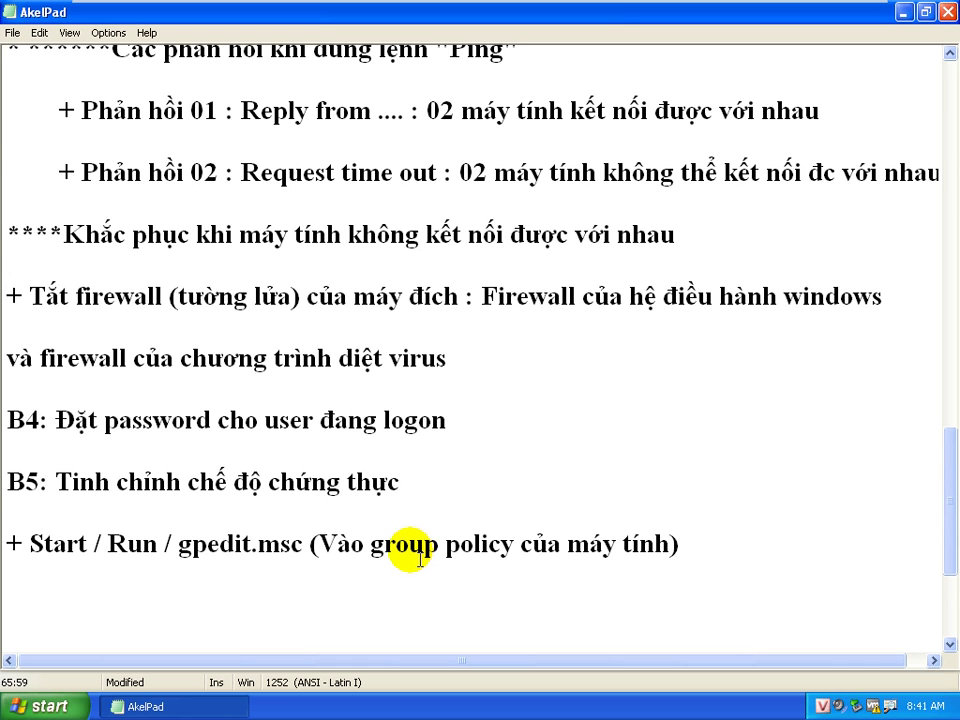
Highlight 'group policy' in the gpedit.msc note, then return to that line's end
{"action": "scroll", "coordinate": [410, 551], "scroll_direction": "down", "scroll_amount": 2}
{"action": "scroll", "coordinate": [412, 545], "scroll_direction": "up", "scroll_amount": 2}
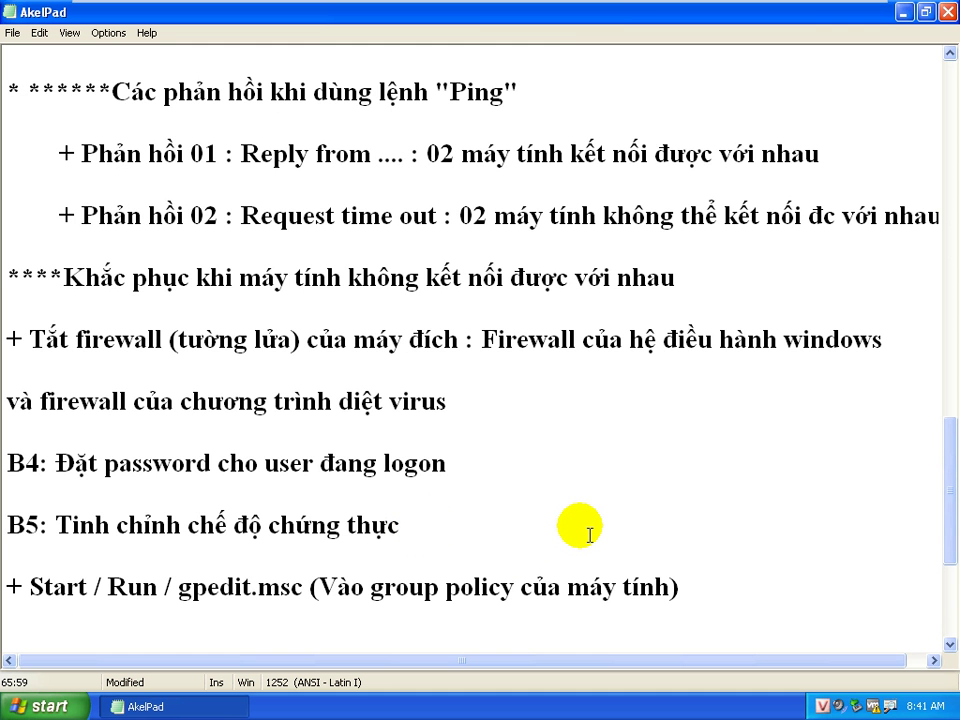
{"action": "left_click", "coordinate": [372, 589]}
{"action": "left_click_drag", "start_coordinate": [372, 589], "coordinate": [510, 591]}
{"action": "left_click", "coordinate": [510, 591]}
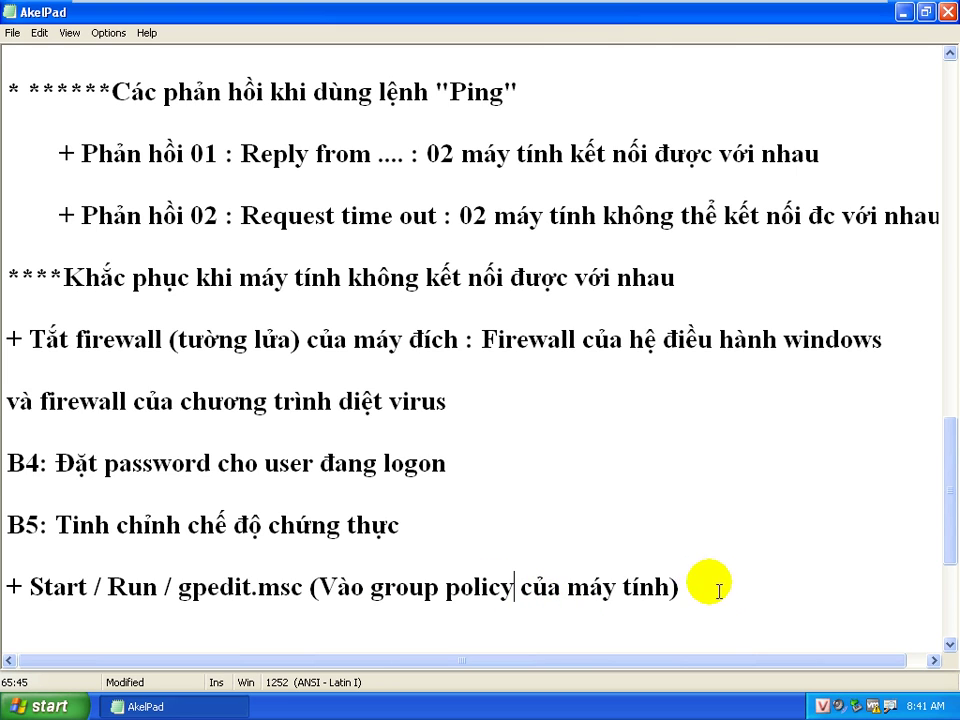
{"action": "scroll", "coordinate": [720, 579], "scroll_direction": "down", "scroll_amount": 1}
{"action": "left_click", "coordinate": [699, 497]}
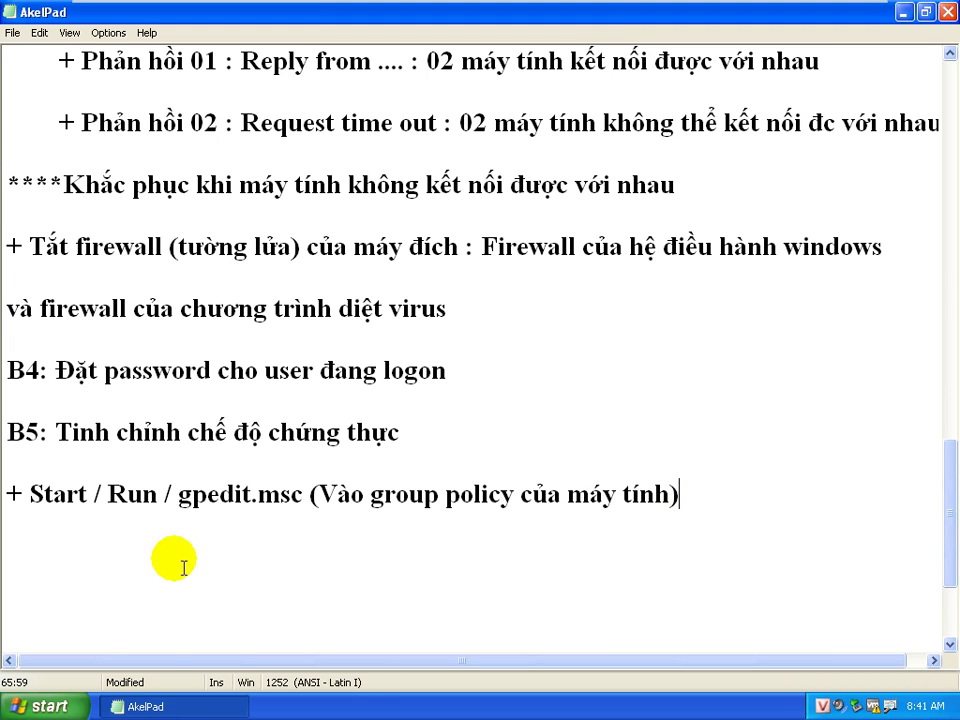
{"action": "left_click", "coordinate": [40, 706]}
Launch gpedit.msc from the Run dialog and minimize the AkelPad notes
{"action": "left_click", "coordinate": [75, 607]}
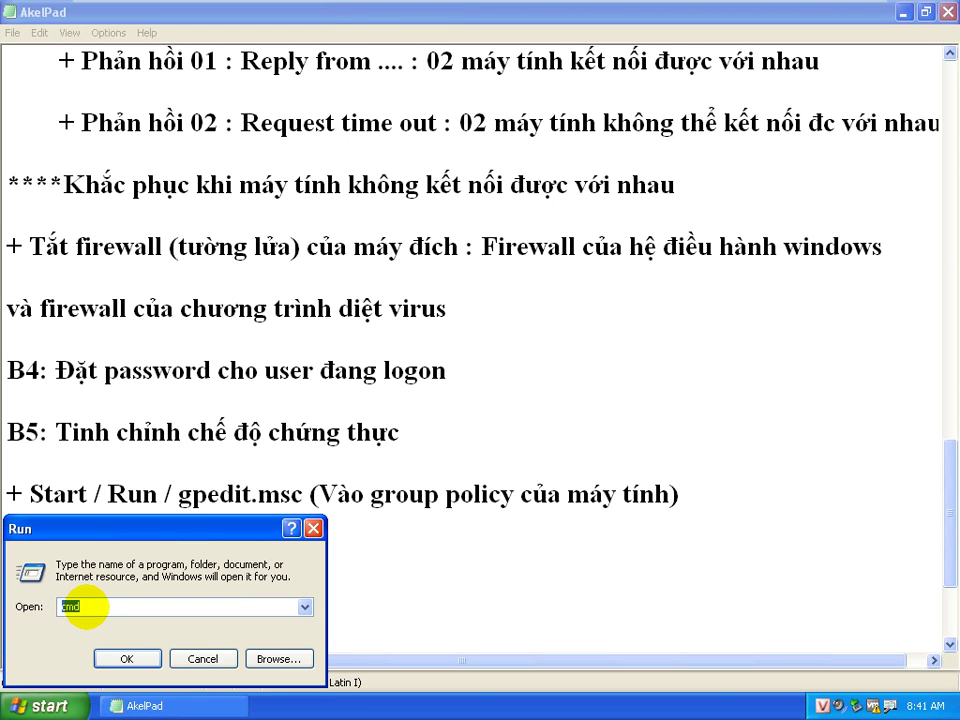
{"action": "type", "text": "gpedit.msc"}
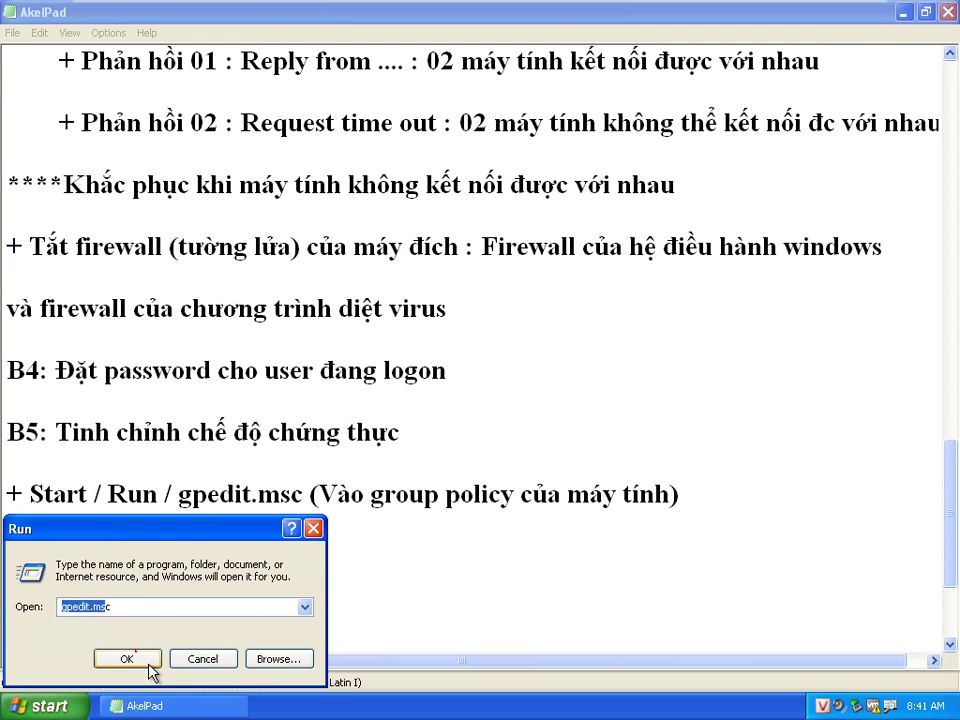
{"action": "left_click", "coordinate": [254, 600]}
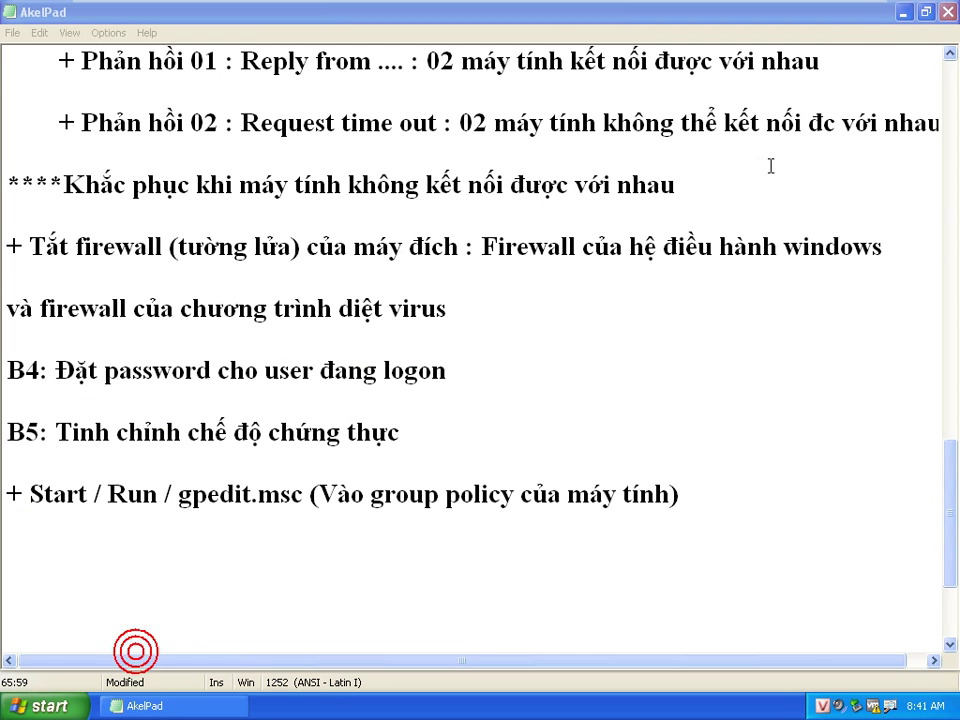
{"action": "left_click", "coordinate": [903, 12]}
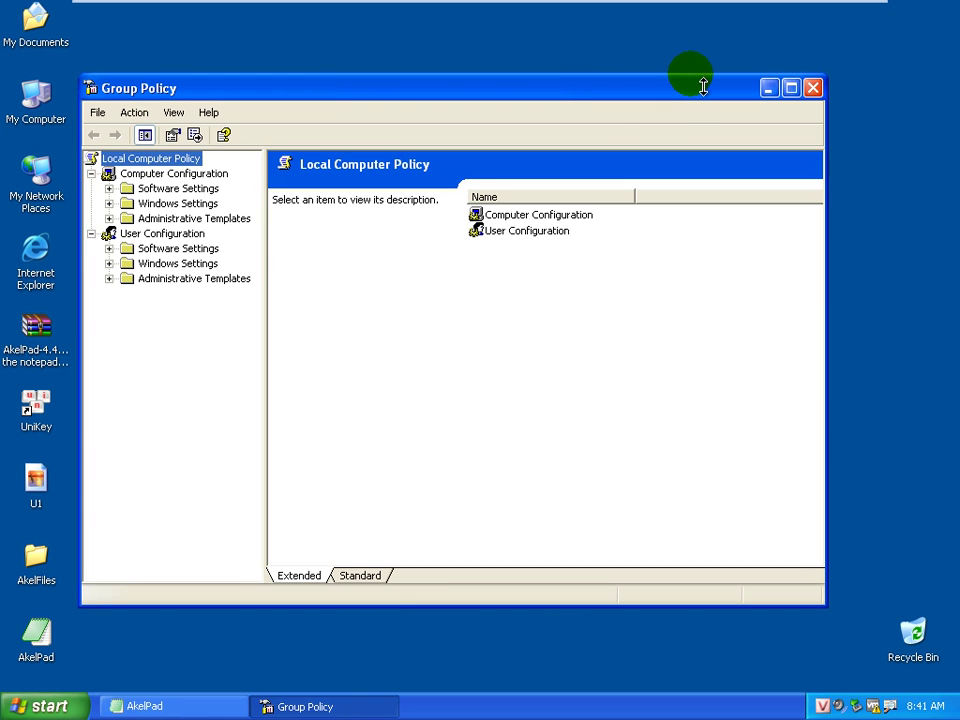
Maximize Group Policy and go to Computer Configuration > Windows Settings > Security Settings > Local Policies > Security Options
{"action": "double_click", "coordinate": [690, 93]}
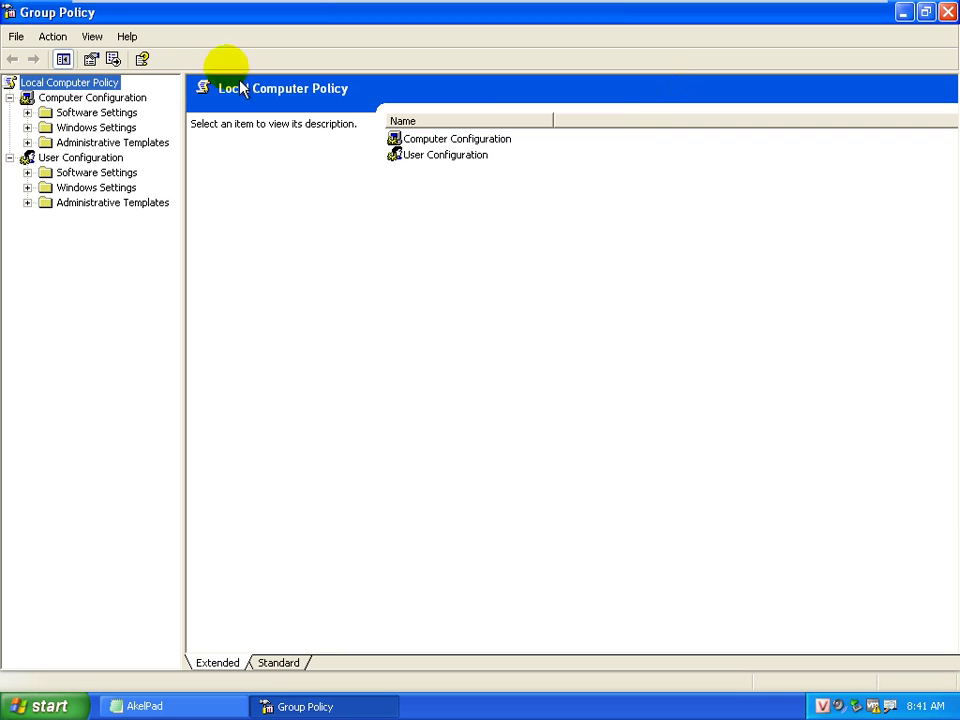
{"action": "double_click", "coordinate": [128, 132]}
{"action": "double_click", "coordinate": [125, 158]}
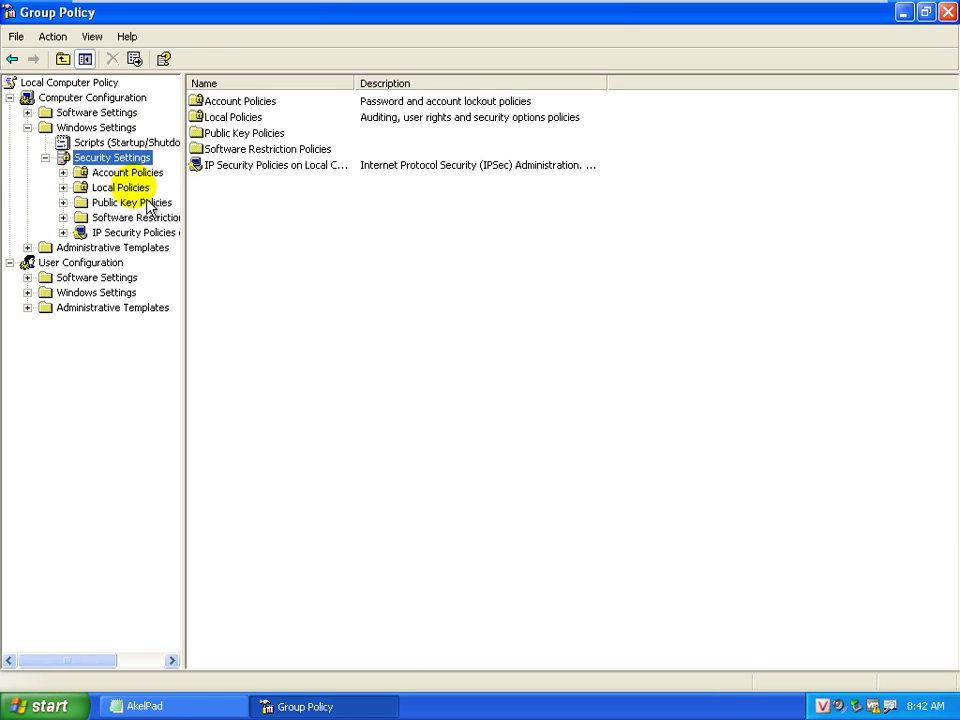
{"action": "key", "text": "Down"}
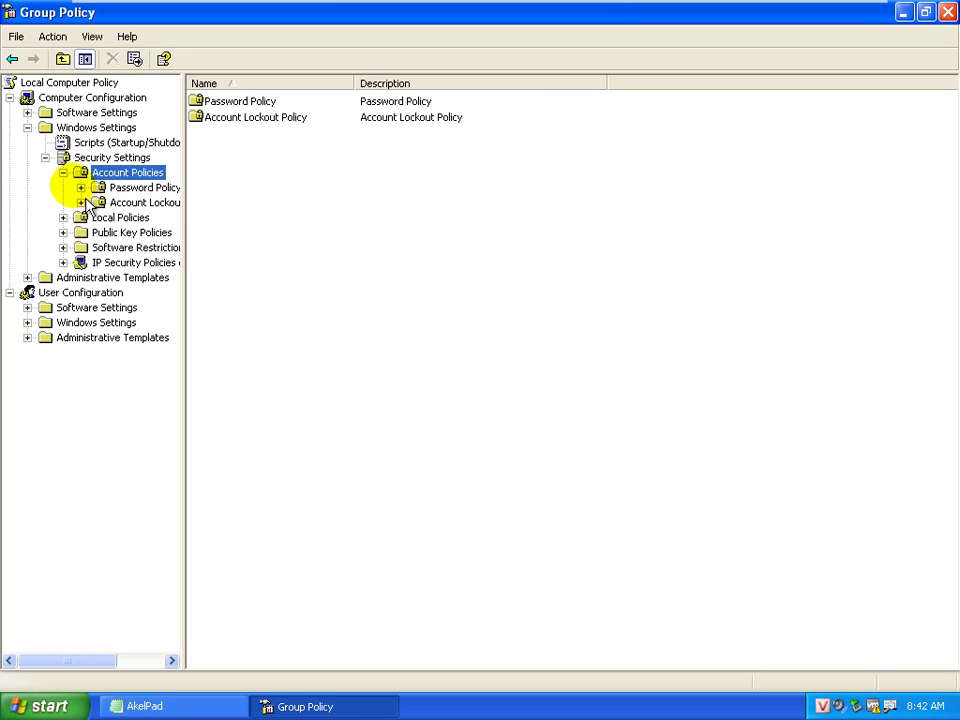
{"action": "left_click", "coordinate": [63, 172]}
{"action": "double_click", "coordinate": [120, 187]}
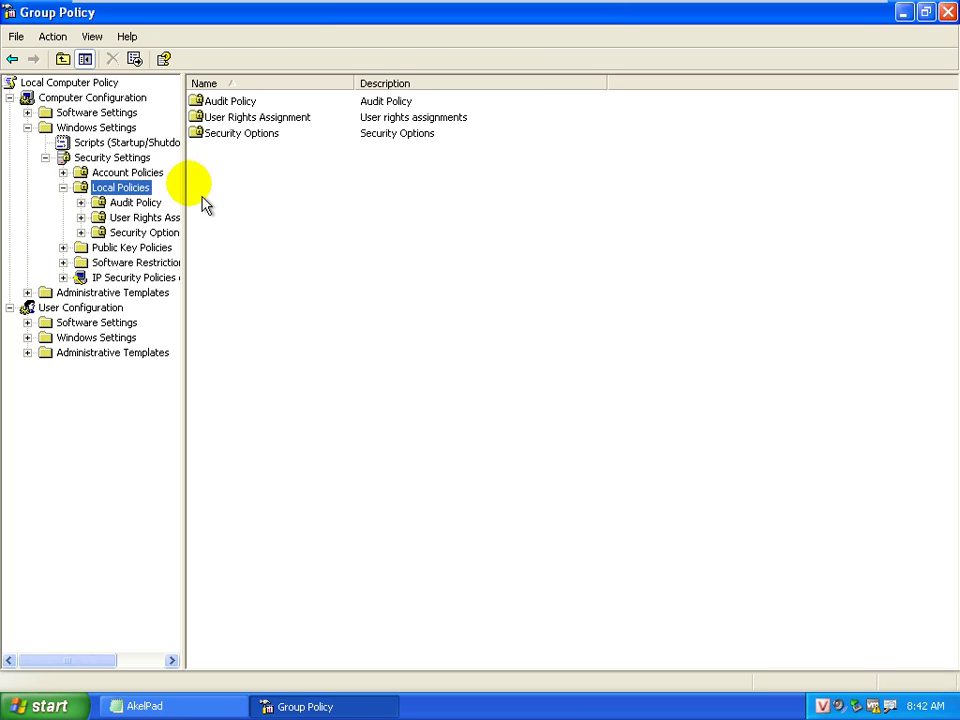
{"action": "left_click_drag", "start_coordinate": [195, 199], "coordinate": [310, 200]}
{"action": "left_click", "coordinate": [150, 232]}
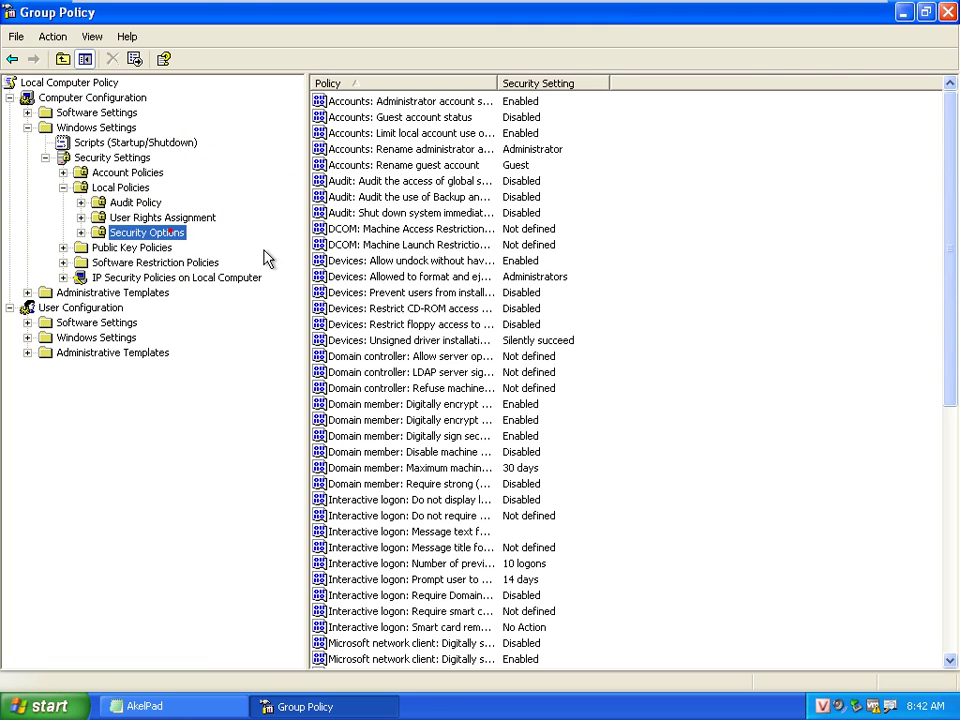
Widen the policy list and select 'Network access: Sharing and security model for local accounts'
{"action": "left_click_drag", "start_coordinate": [310, 262], "coordinate": [283, 276]}
{"action": "double_click", "coordinate": [470, 83]}
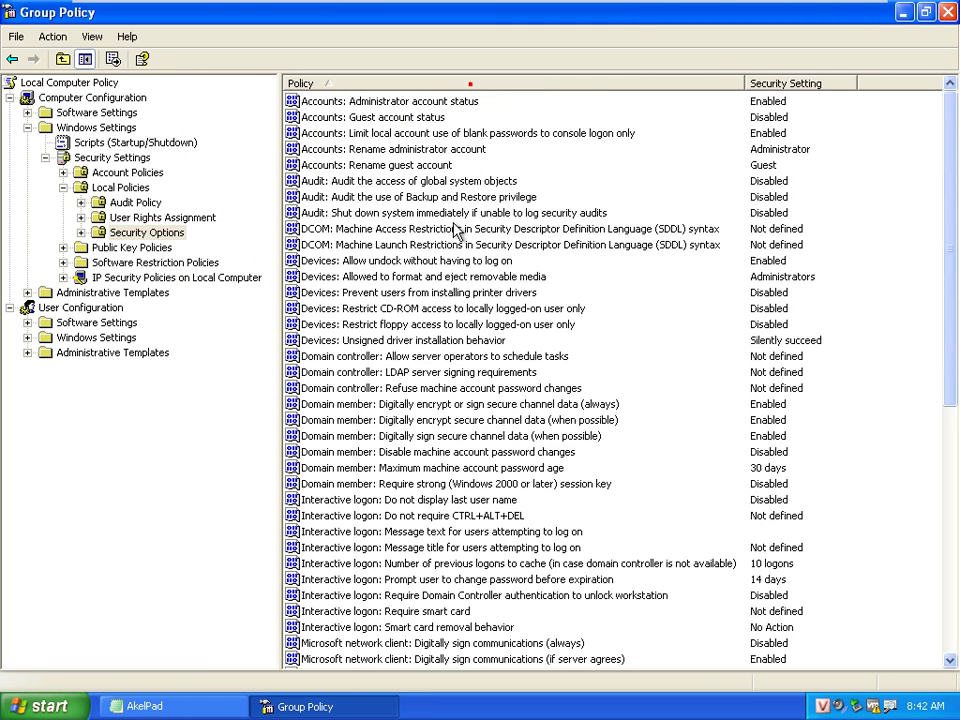
{"action": "left_click", "coordinate": [454, 229]}
{"action": "key", "text": "n"}
{"action": "scroll", "coordinate": [495, 432], "scroll_direction": "down", "scroll_amount": 6}
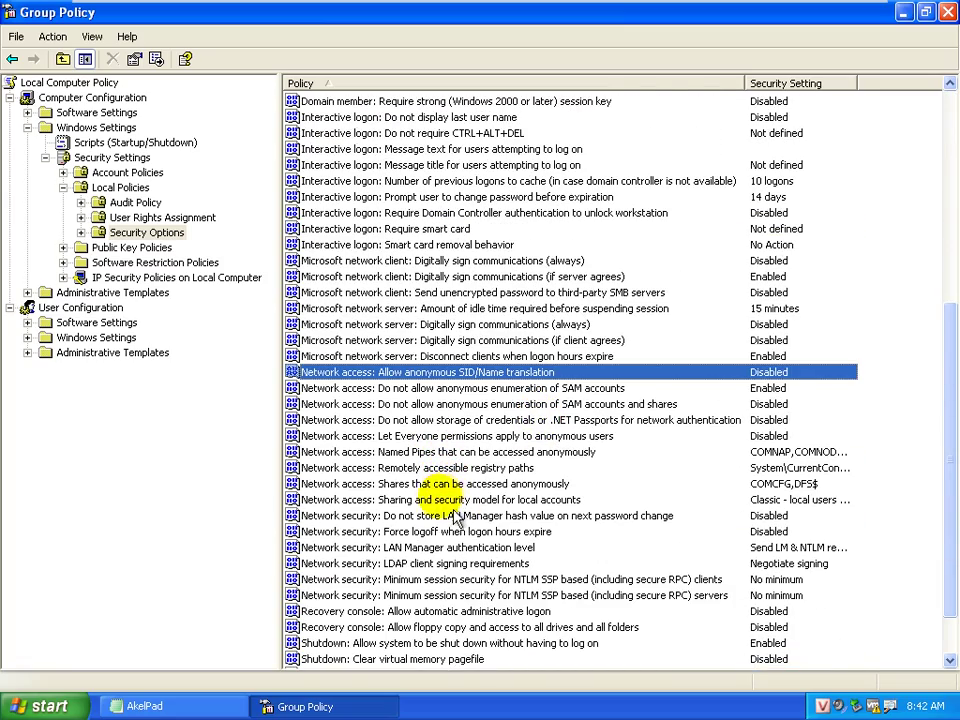
{"action": "left_click", "coordinate": [437, 499]}
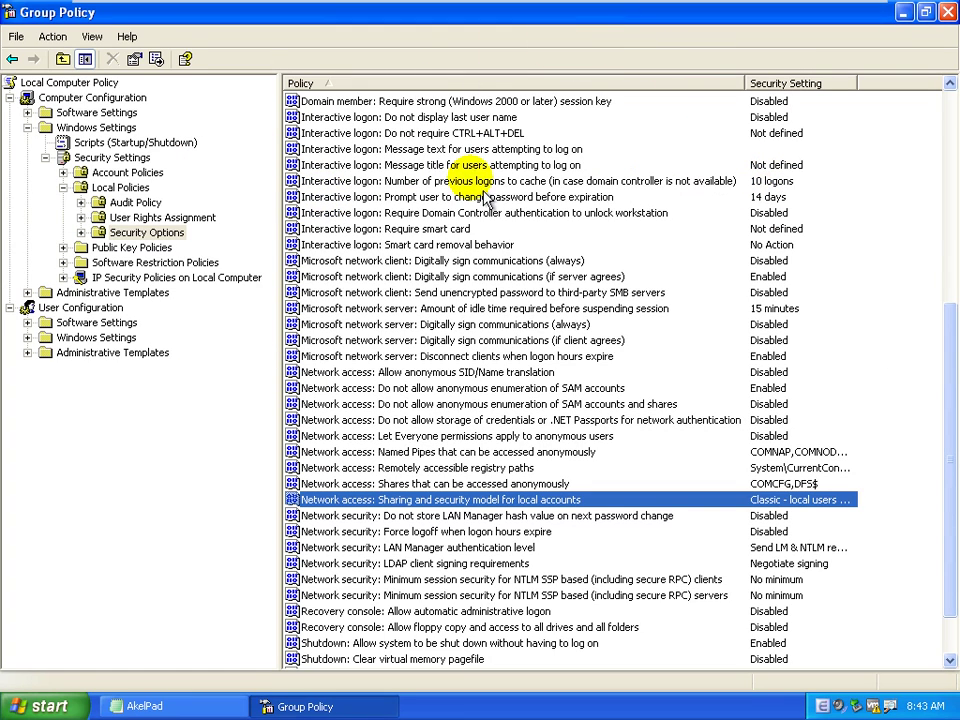
{"action": "left_click", "coordinate": [166, 236]}
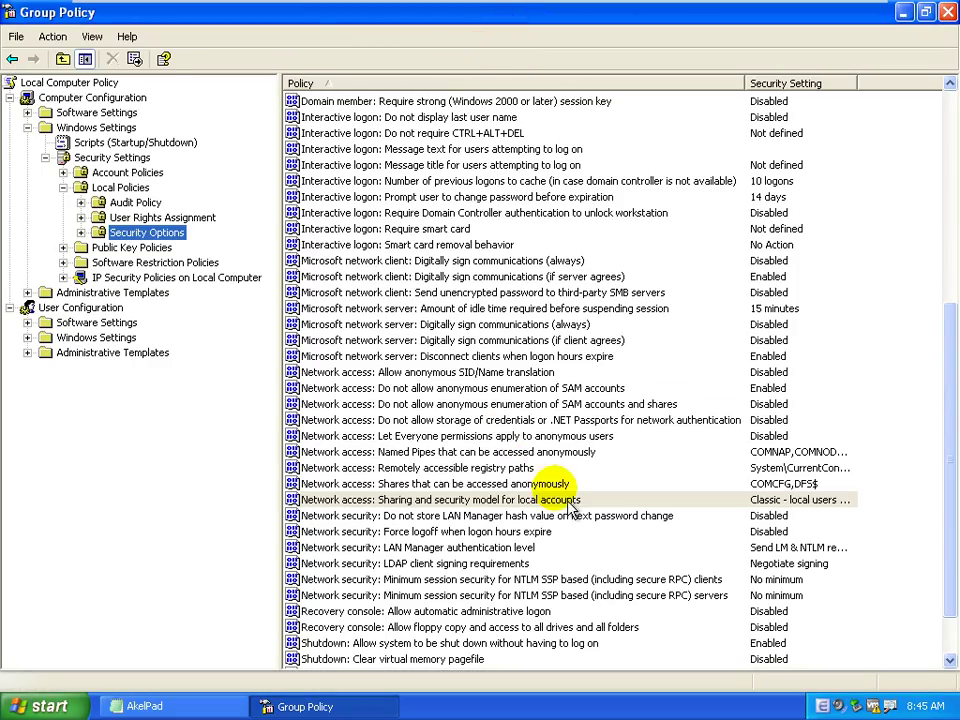
Set the sharing and security model policy to 'Classic - local users authenticate as themselves' and confirm
{"action": "double_click", "coordinate": [568, 502]}
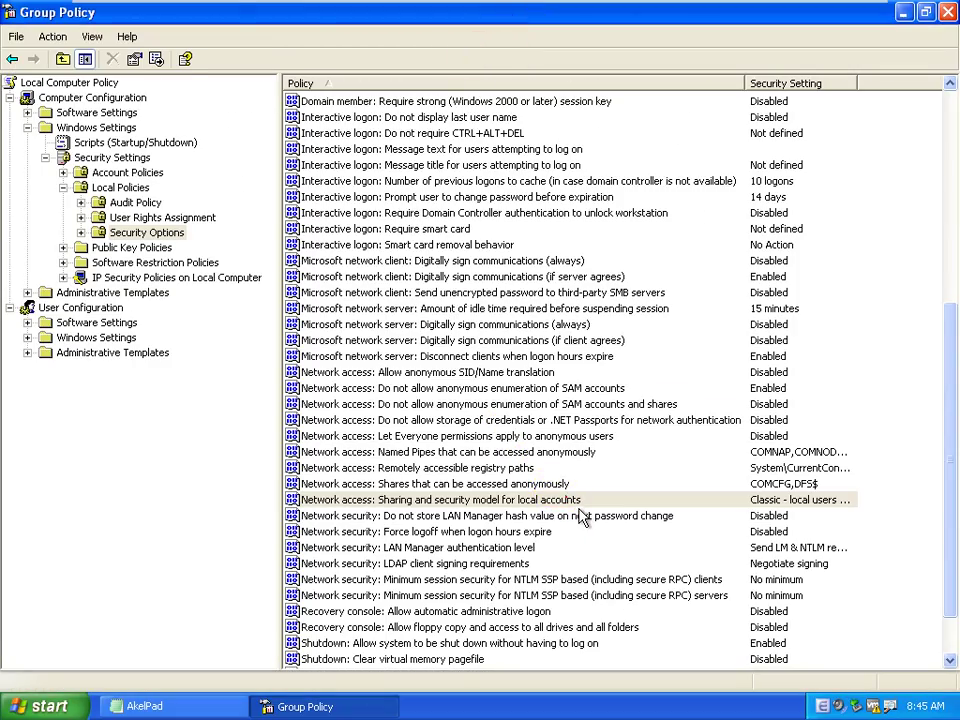
{"action": "left_click", "coordinate": [638, 358]}
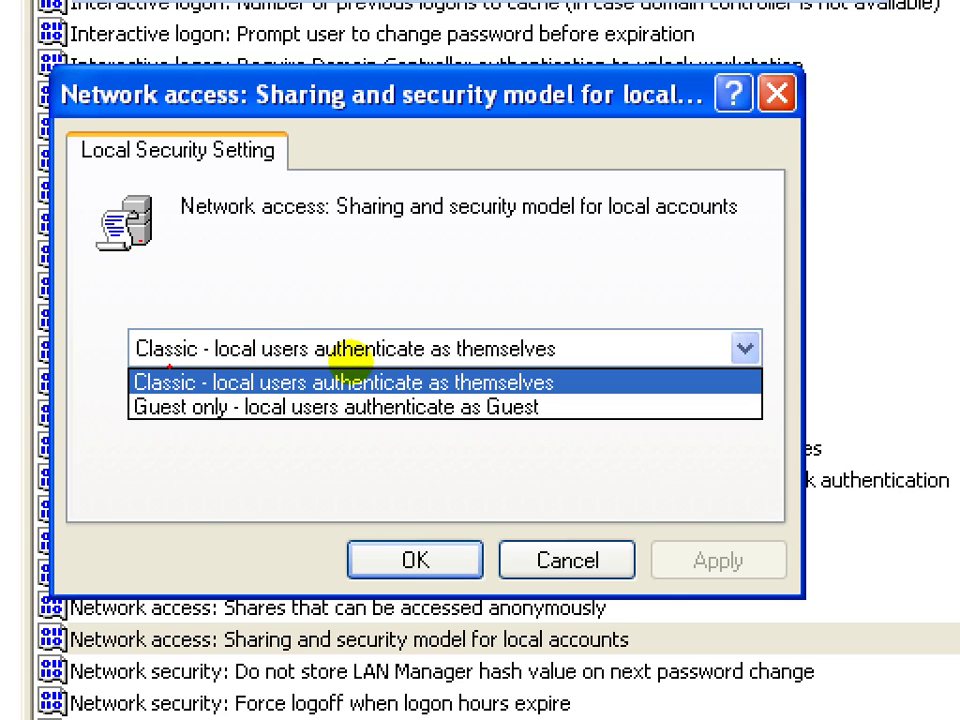
{"action": "left_click", "coordinate": [356, 361]}
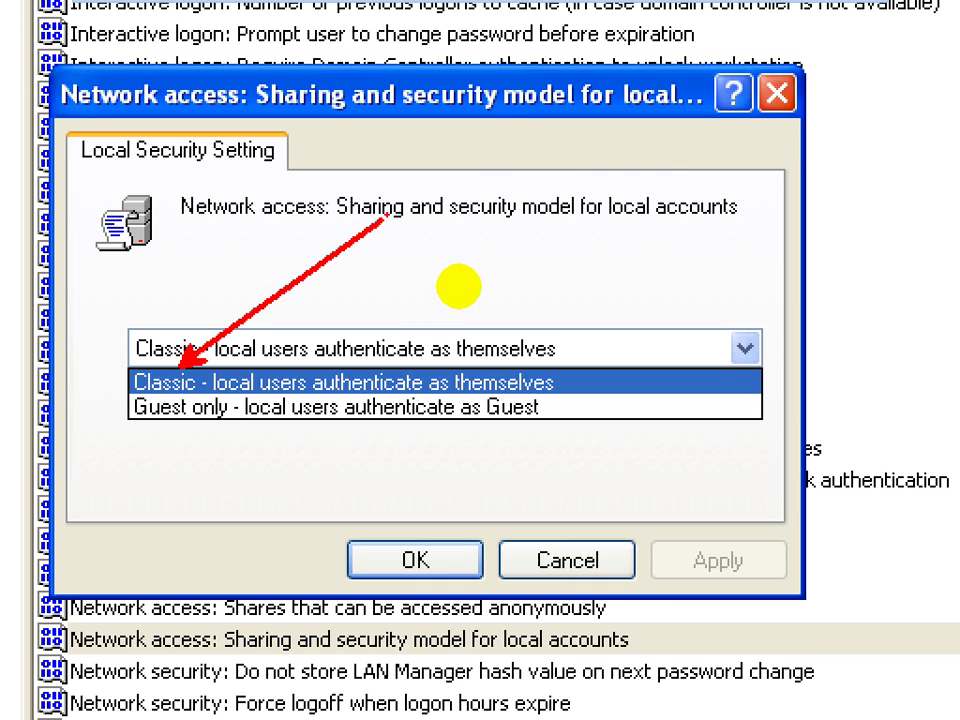
{"action": "left_click", "coordinate": [455, 288]}
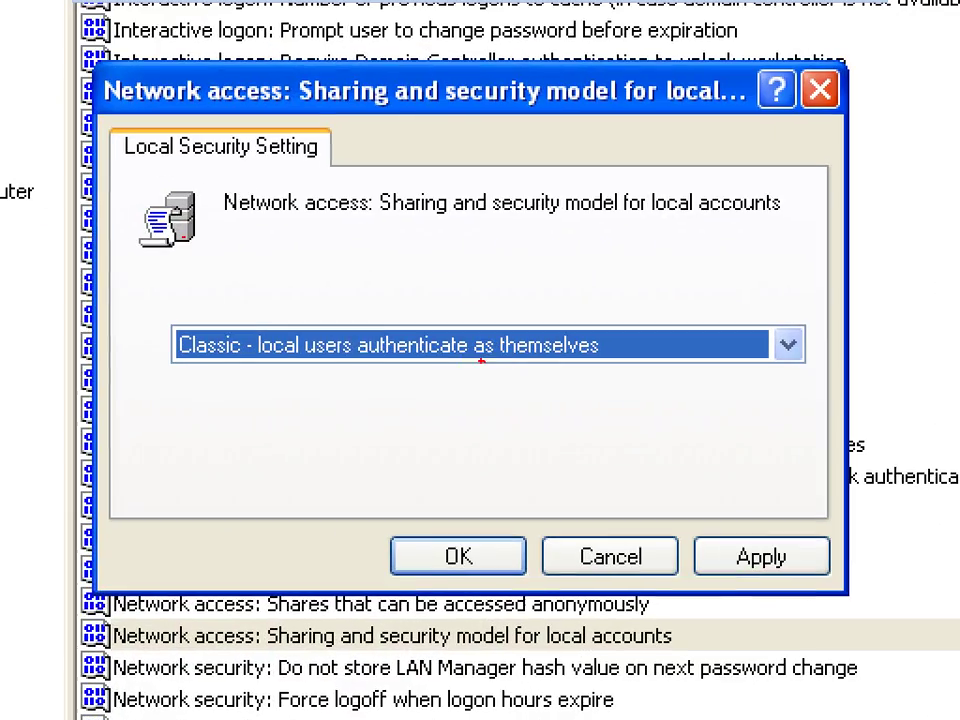
{"action": "mouse_move", "coordinate": [318, 300]}
{"action": "left_mouse_down"}
{"action": "mouse_move", "coordinate": [289, 298]}
{"action": "mouse_move", "coordinate": [342, 300]}
{"action": "left_mouse_up"}
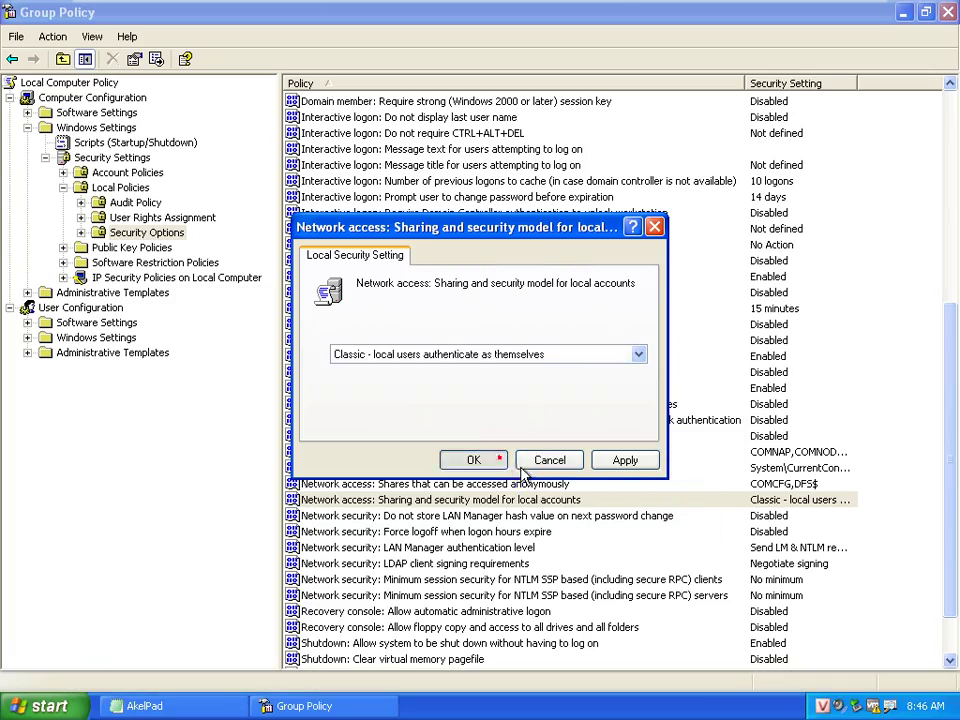
{"action": "left_click", "coordinate": [497, 456]}
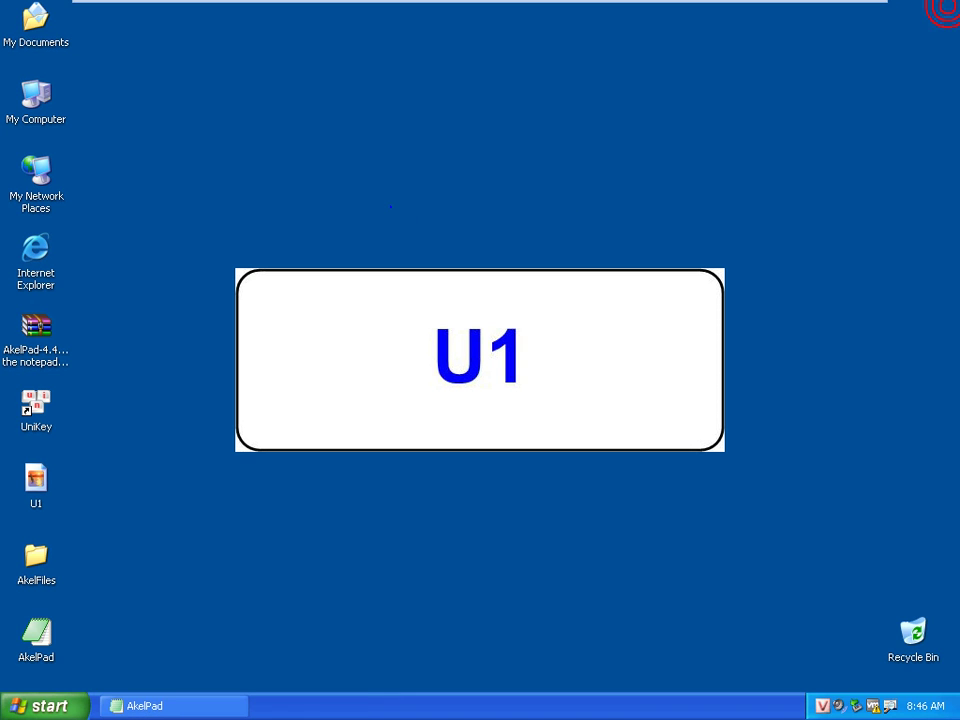
{"action": "right_click", "coordinate": [390, 206]}
{"action": "left_click", "coordinate": [430, 236]}
{"action": "right_click", "coordinate": [421, 128]}
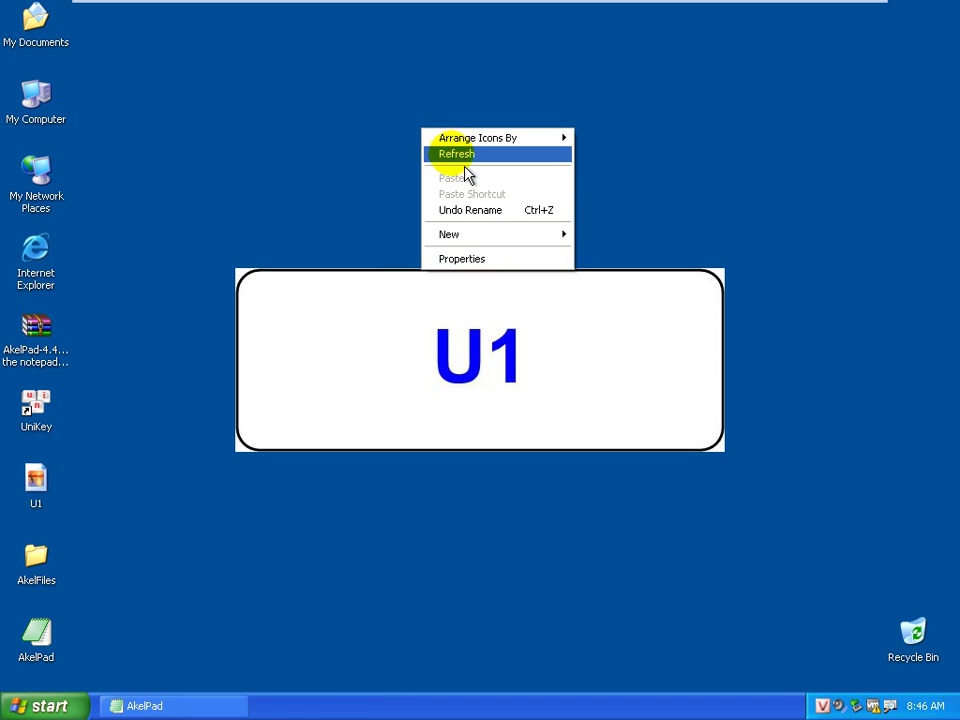
{"action": "left_click", "coordinate": [455, 156]}
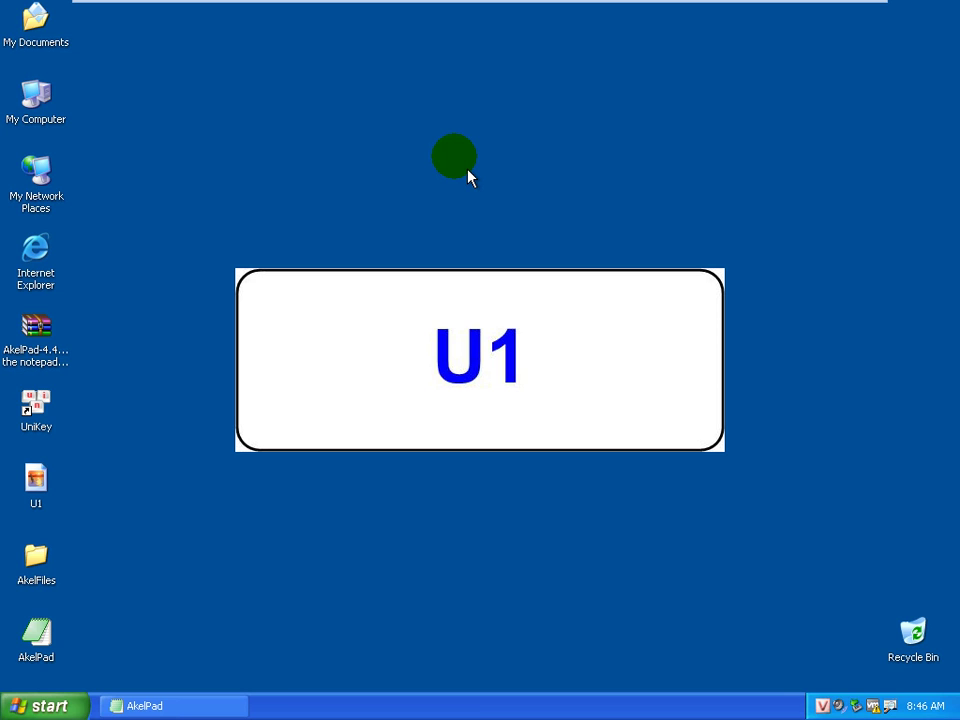
{"action": "mouse_move", "coordinate": [484, 6]}
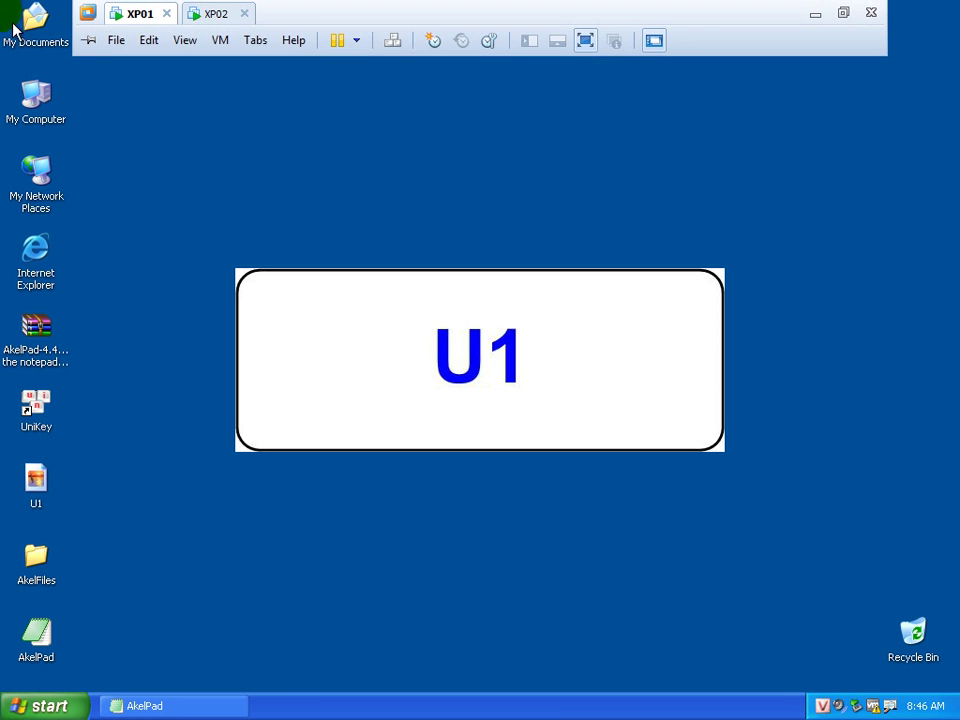
Add the heading 'B6: Truy xuất dữ liệu đang được chia sẻ trên máy đích' below the gpedit.msc line
{"action": "left_click", "coordinate": [222, 702]}
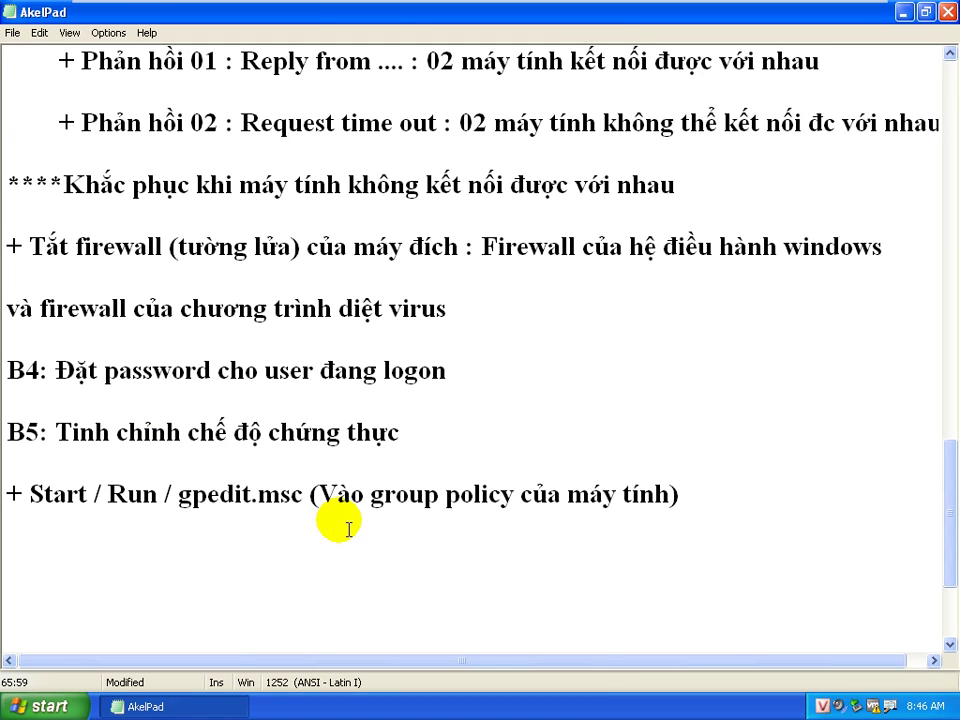
{"action": "left_click", "coordinate": [741, 510]}
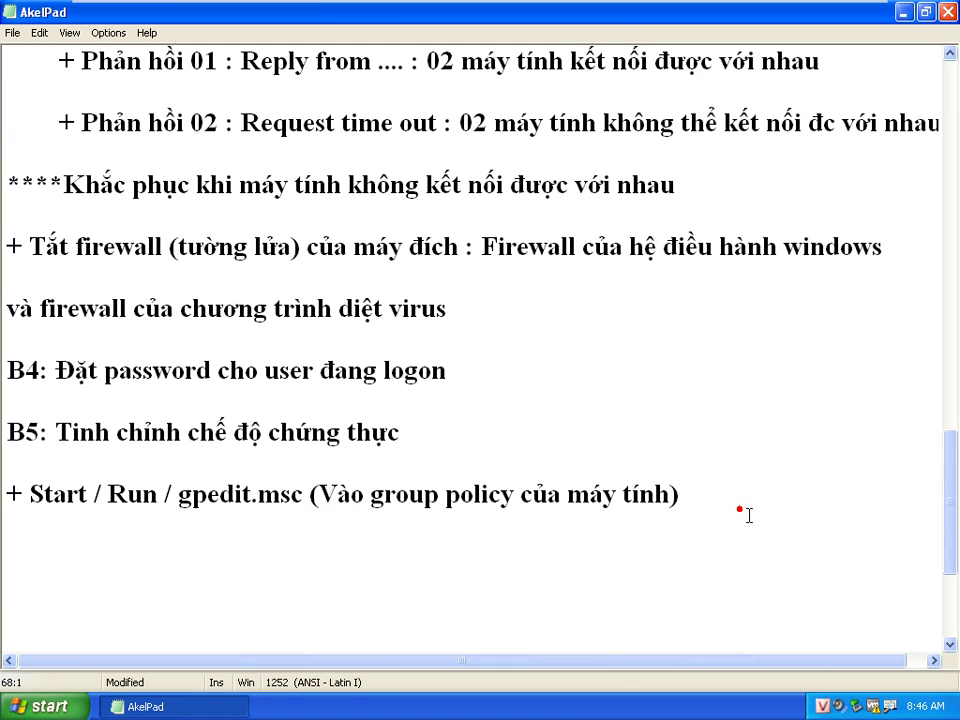
{"action": "key", "text": "Up"}
{"action": "type", "text": "B6: "}
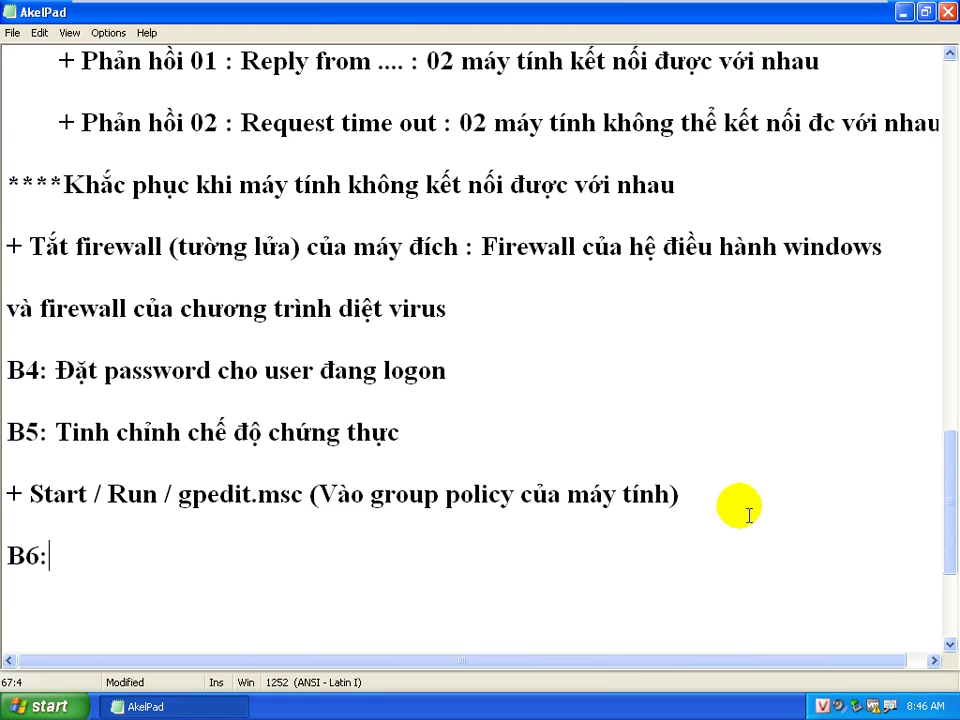
{"action": "type", "text": "Truy "}
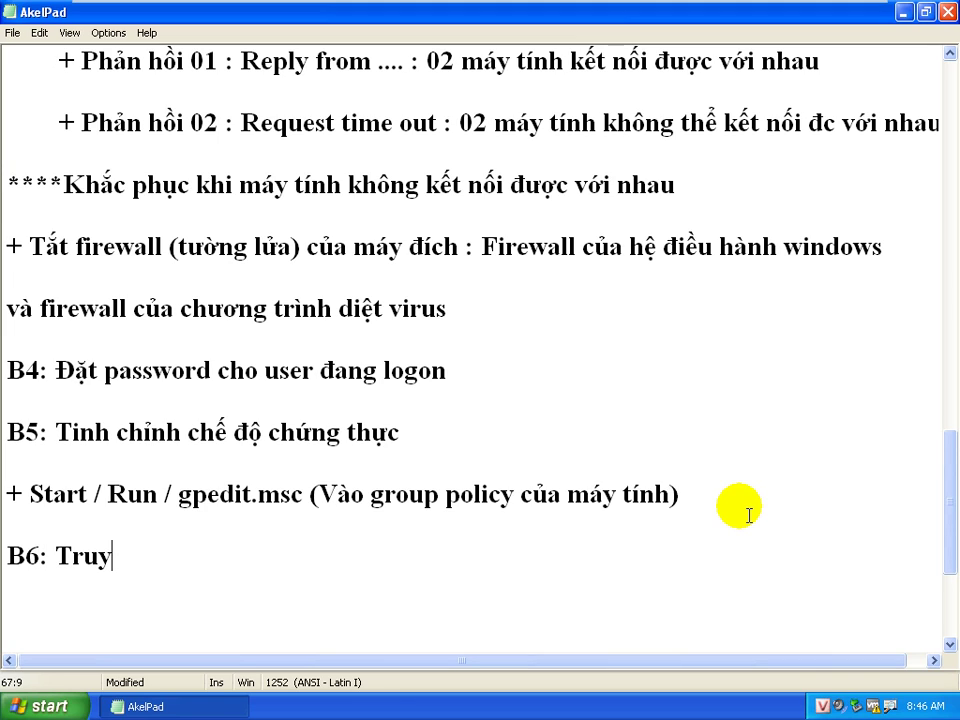
{"action": "type", "text": "xuất dữ "}
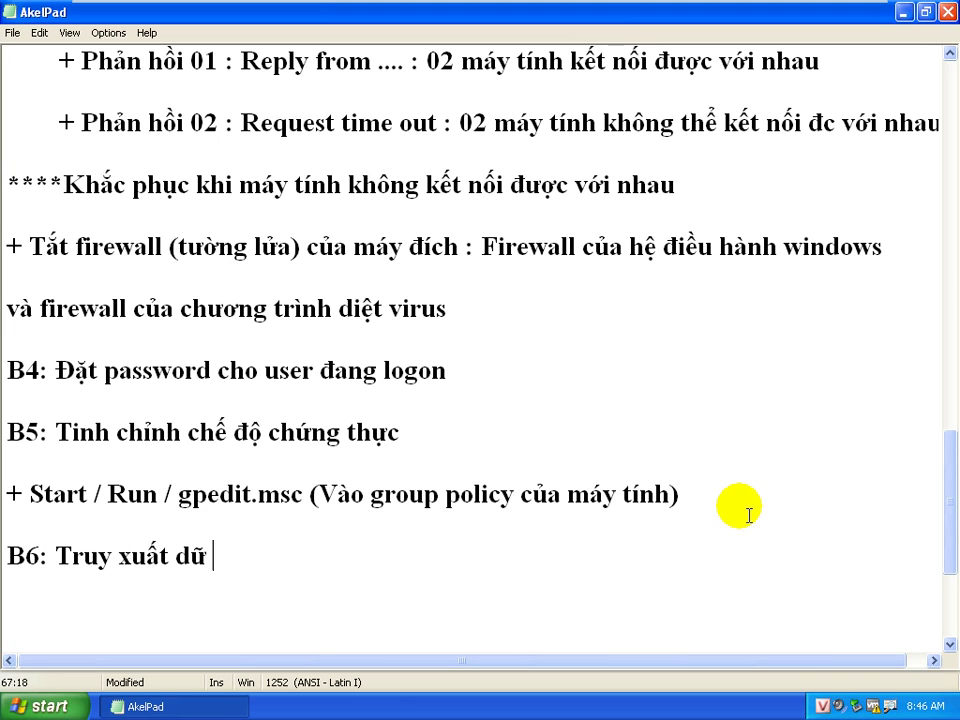
{"action": "type", "text": "liêu đan"}
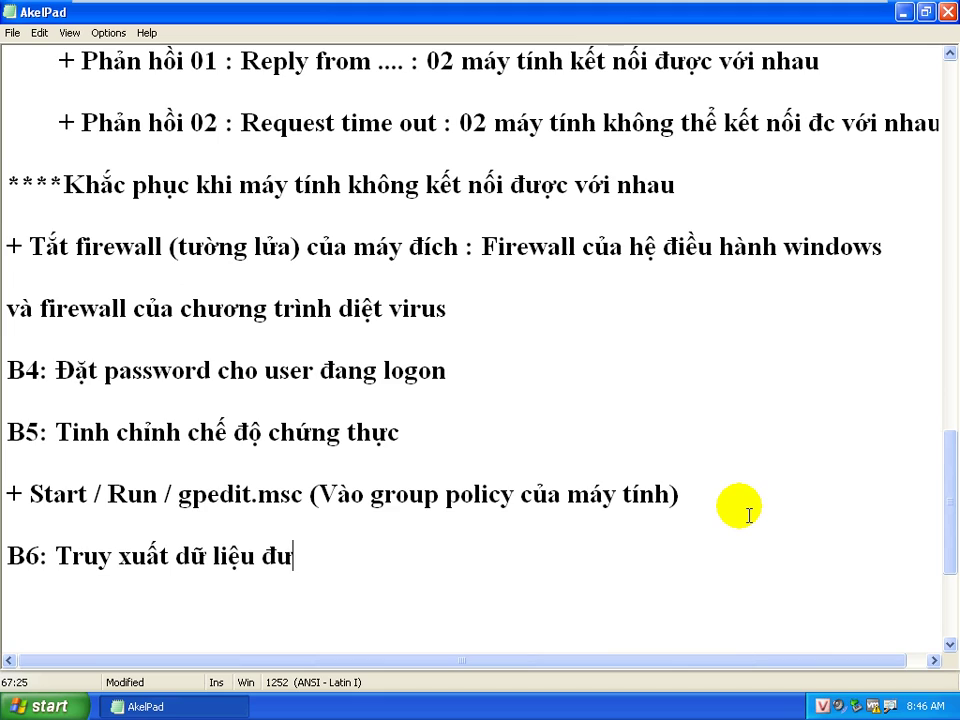
{"action": "type", "text": "g được chia sẻ"}
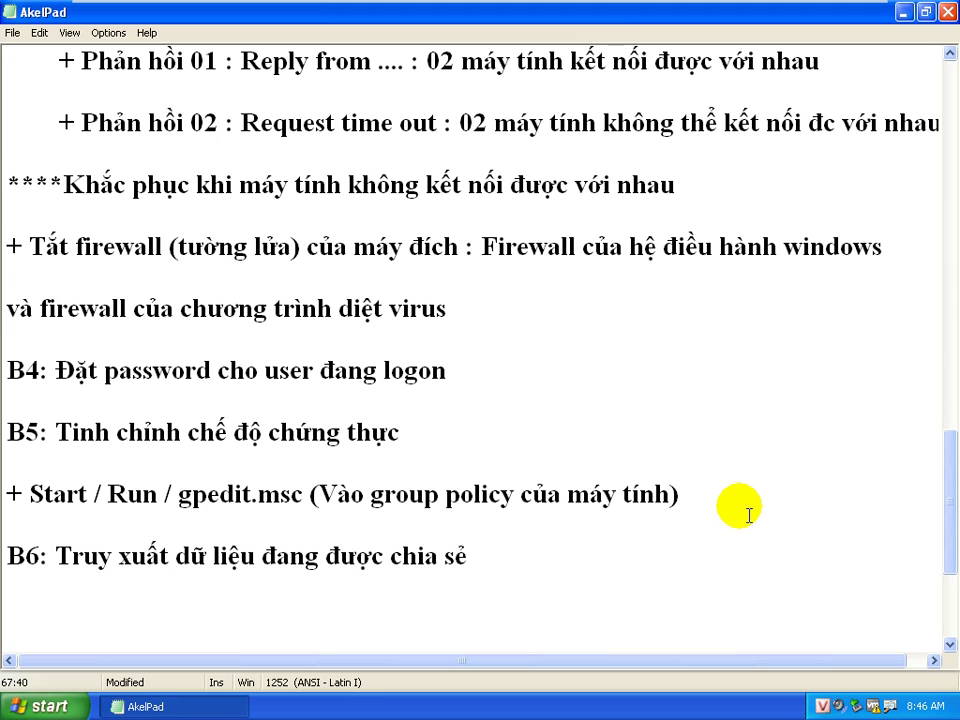
{"action": "type", "text": " trên máy đi"}
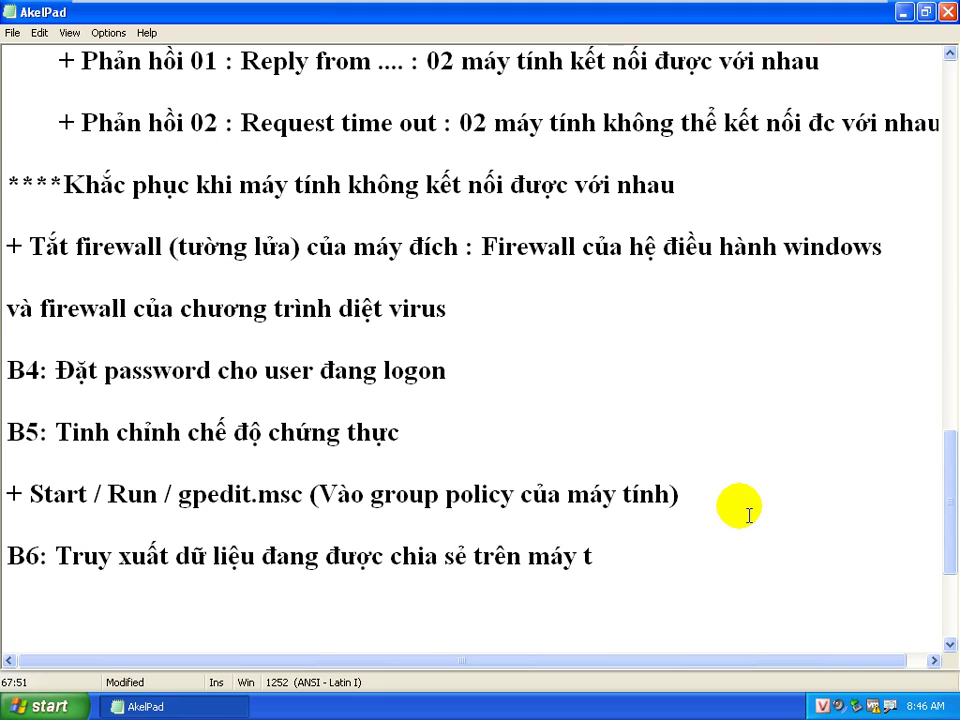
{"action": "type", "text": "ch"}
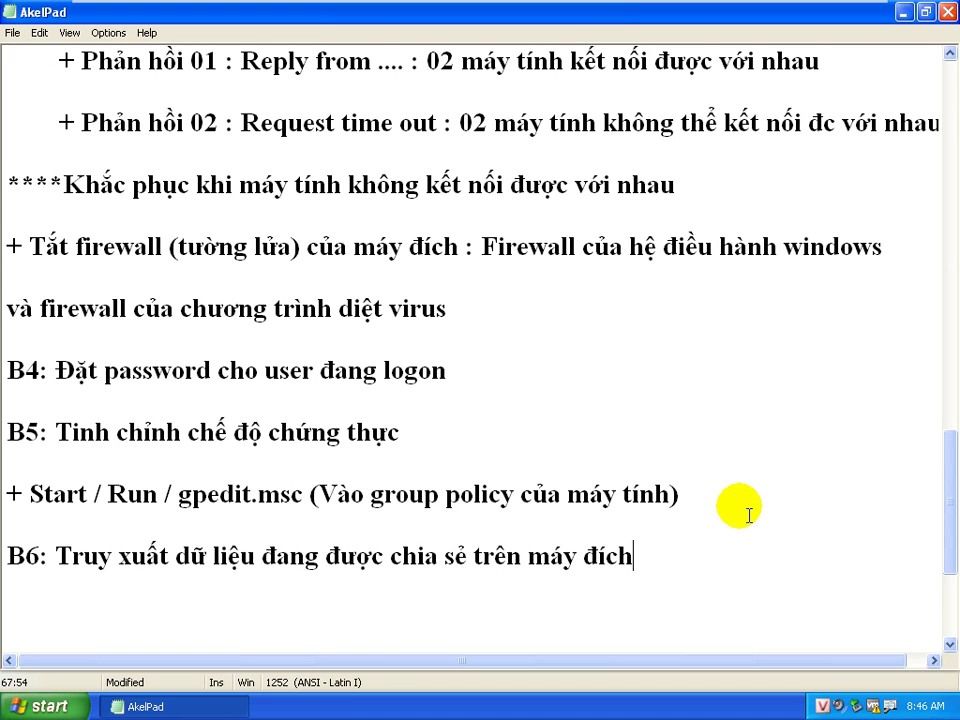
{"action": "key", "text": "Return"}
{"action": "key", "text": "Return"}
{"action": "key", "text": "Return"}
{"action": "key", "text": "Return"}
{"action": "key", "text": "Return"}
{"action": "key", "text": "Return"}
{"action": "key", "text": "Return"}
{"action": "key", "text": "Return"}
{"action": "key", "text": "Return"}
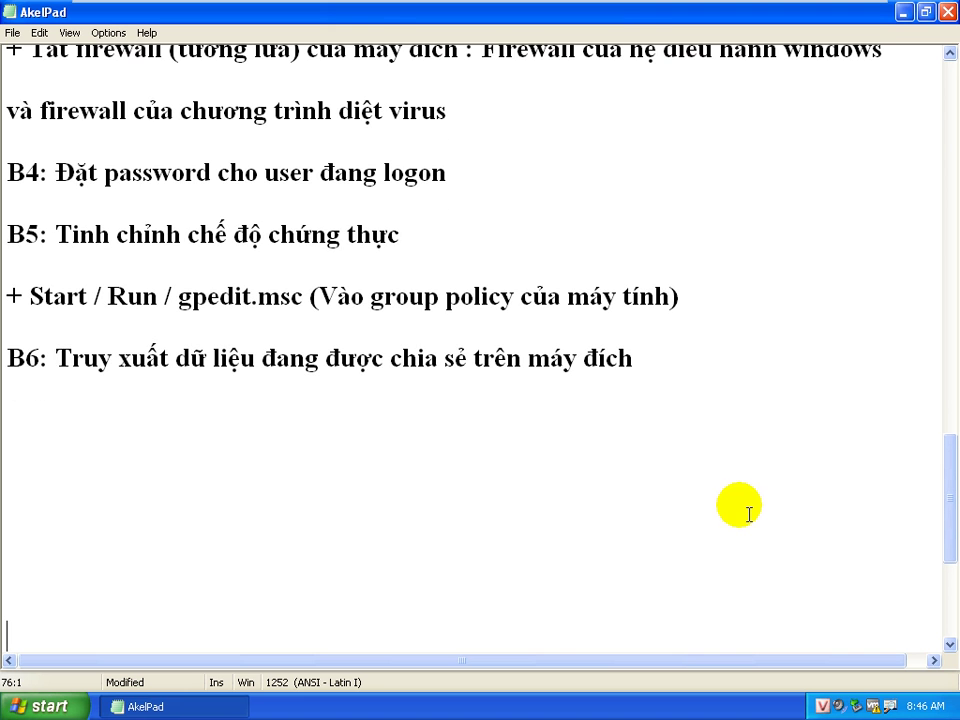
{"action": "left_click", "coordinate": [75, 407]}
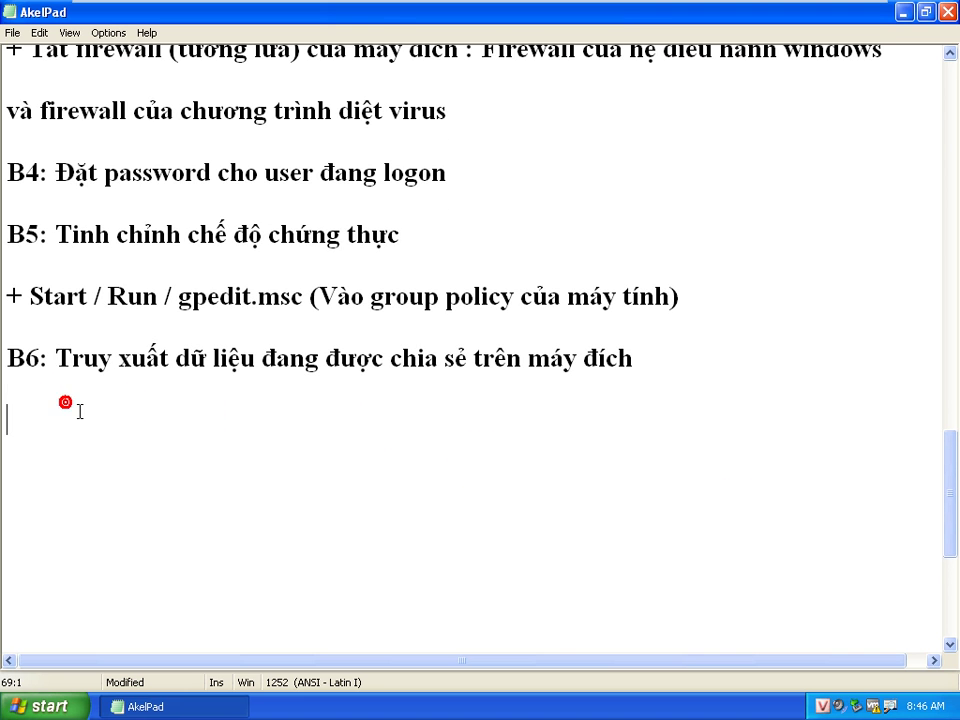
Write the line 'C1: Start / Run / \\[Địa chỉ IP của máy đích]' under B6
{"action": "type", "text": "C1:  "}
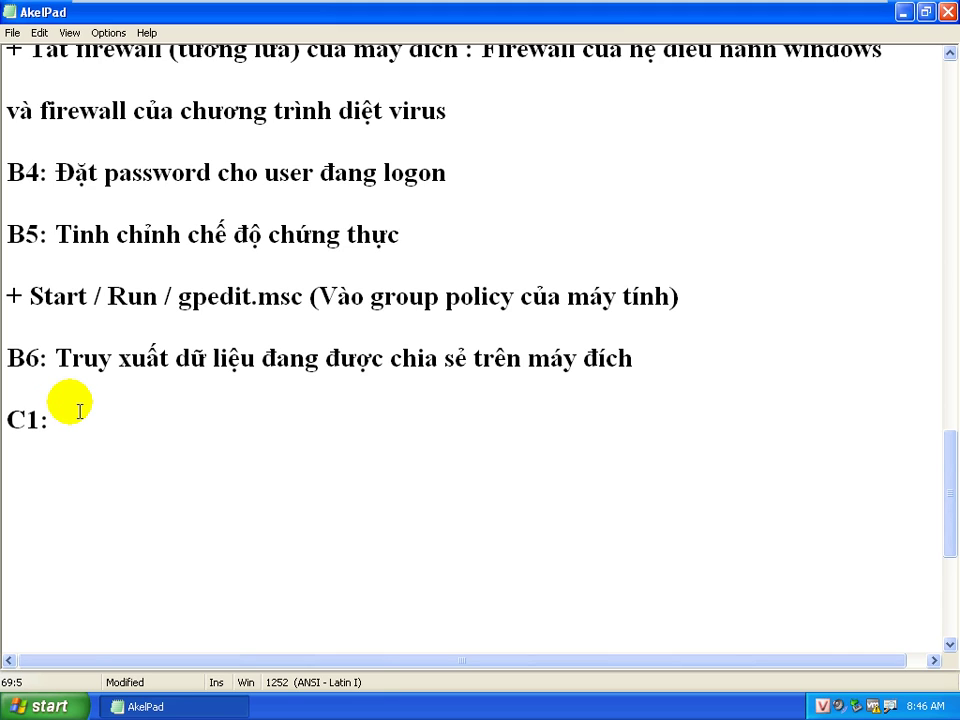
{"action": "type", "text": "Start "}
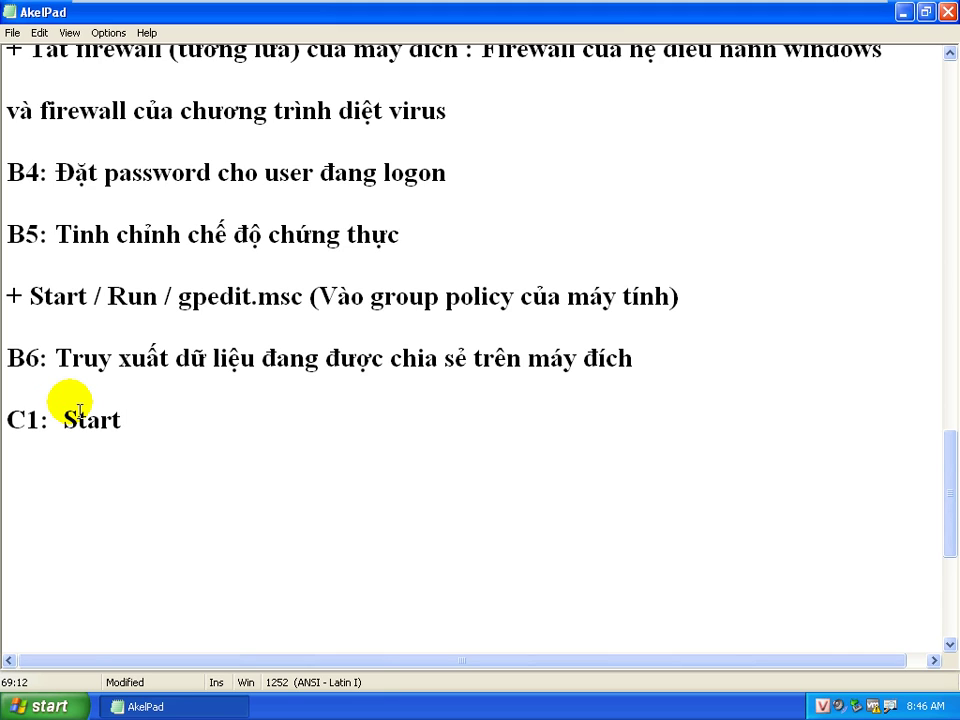
{"action": "type", "text": "/ Run / "}
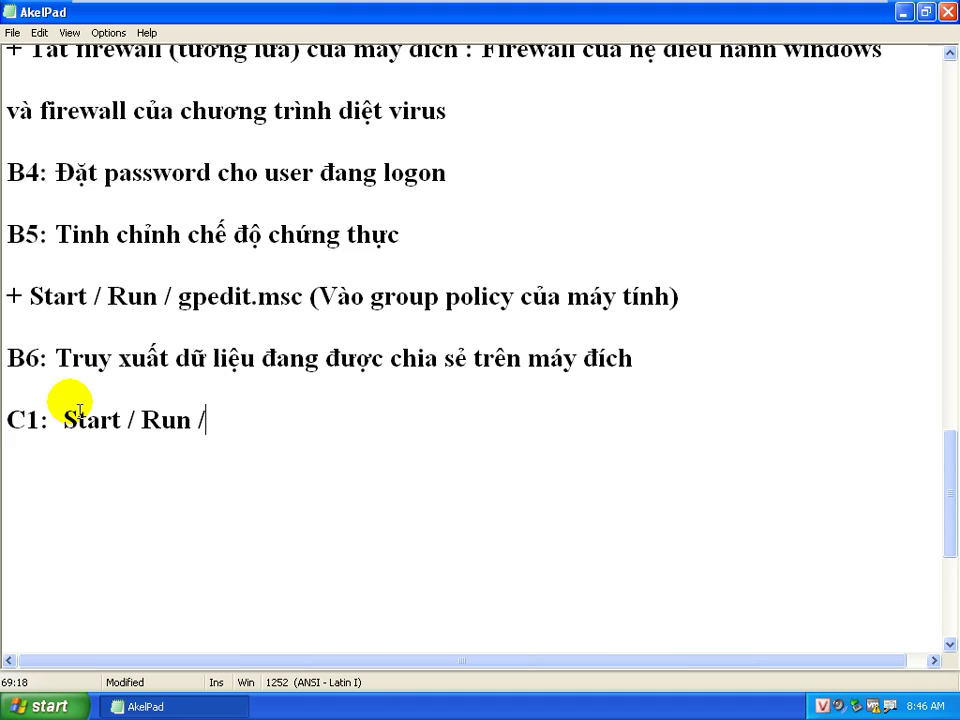
{"action": "type", "text": "   \\\\"}
{"action": "key", "text": "BackSpace"}
{"action": "key", "text": "BackSpace"}
{"action": "key", "text": "BackSpace"}
{"action": "key", "text": "BackSpace"}
{"action": "type", "text": "\\\\[Địa"}
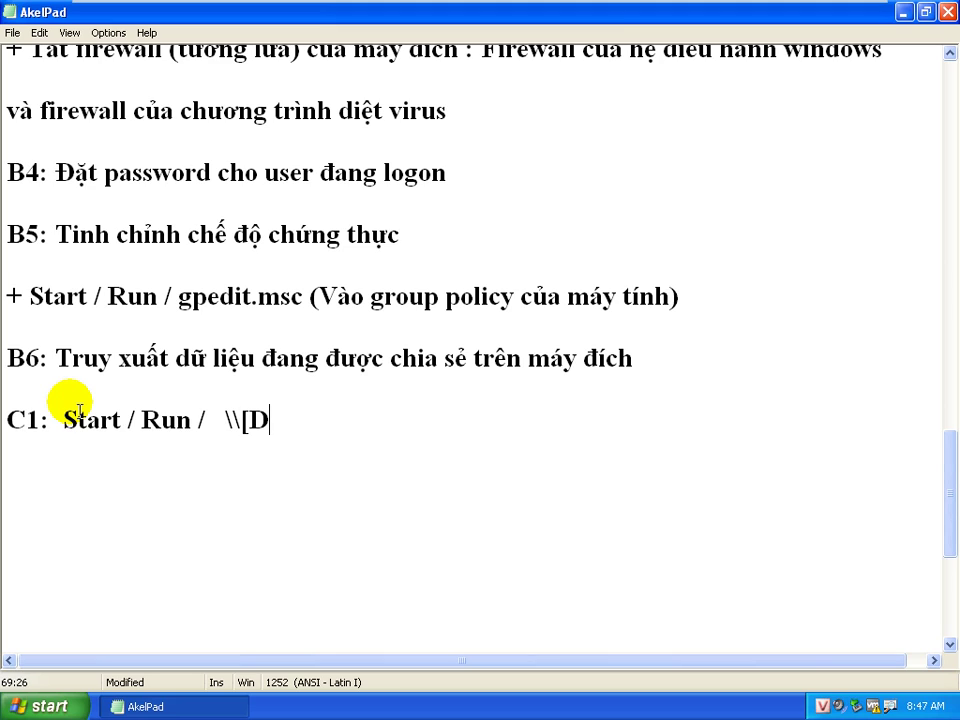
{"action": "type", "text": " chỉ IP của m"}
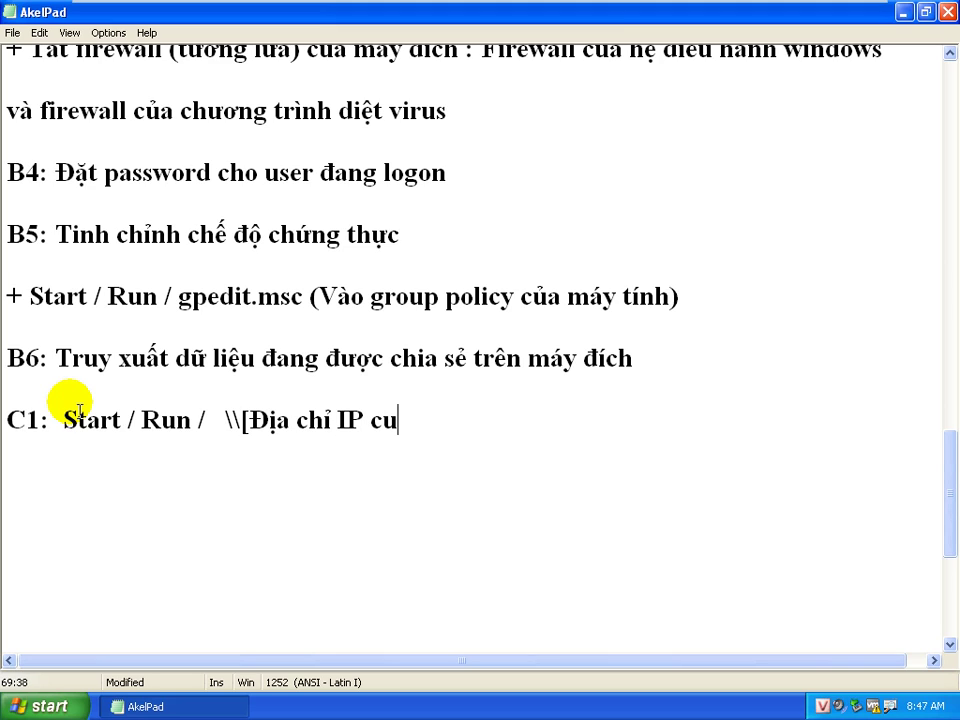
{"action": "type", "text": "áy đích"}
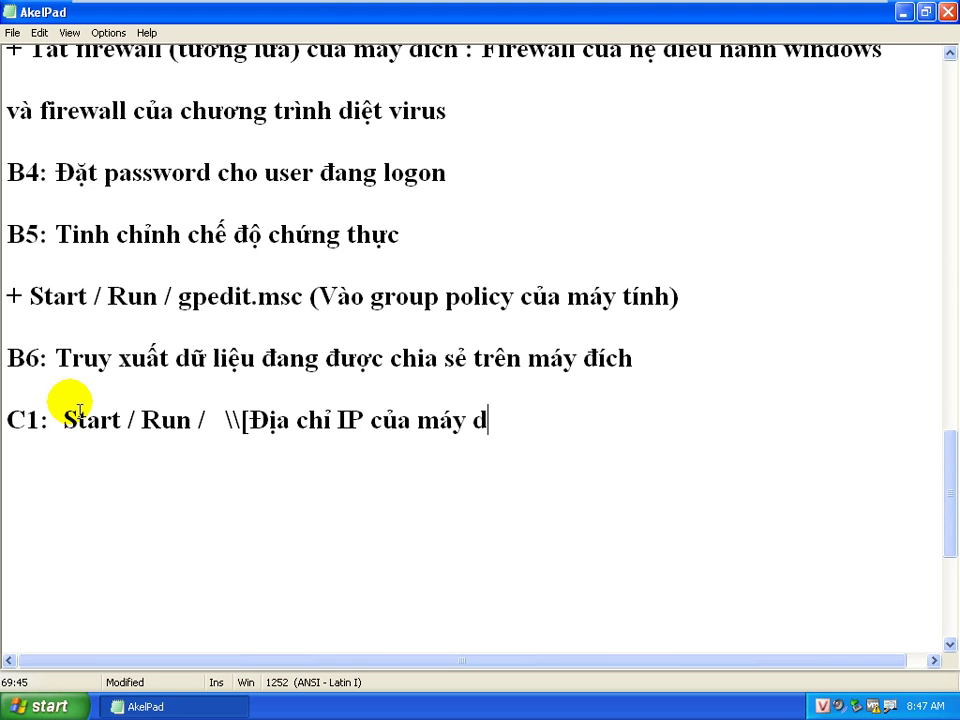
{"action": "type", "text": "]"}
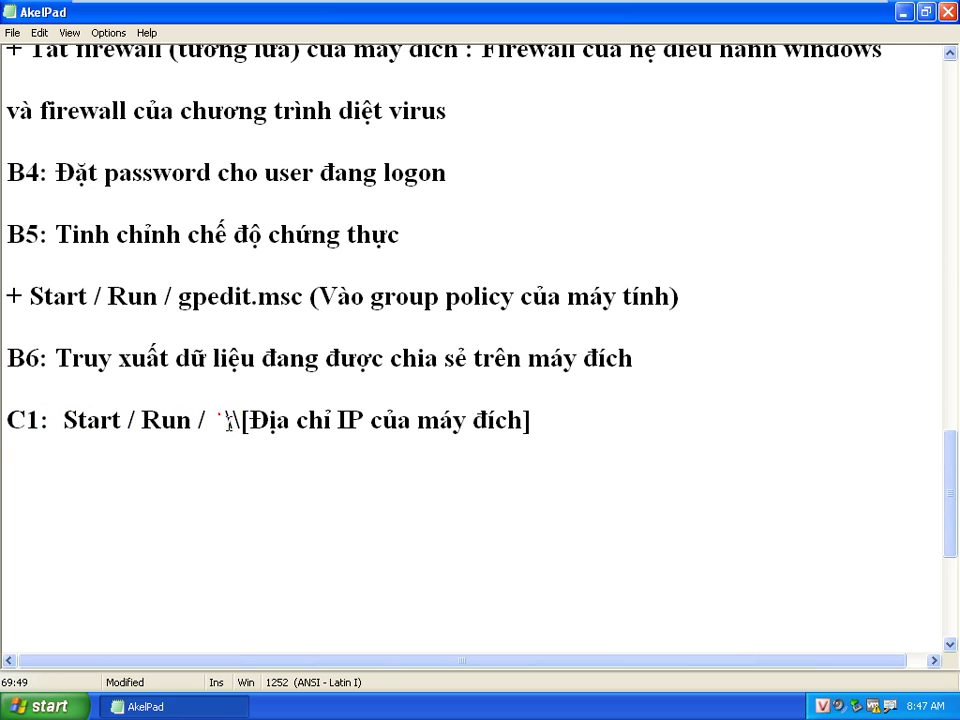
{"action": "mouse_move", "coordinate": [233, 418]}
{"action": "left_mouse_down"}
{"action": "mouse_move", "coordinate": [218, 414]}
{"action": "mouse_move", "coordinate": [231, 418]}
{"action": "left_mouse_up"}
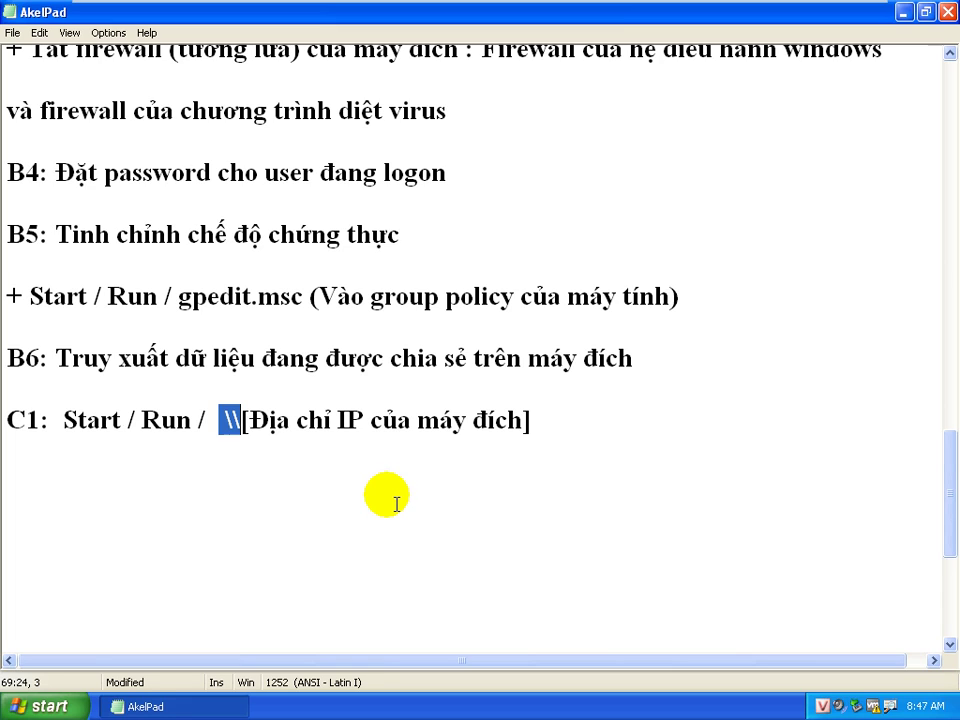
{"action": "left_click", "coordinate": [541, 425]}
Add the line 'C2: Start / Run / \\[Computer name của máy đích]' below C1
{"action": "key", "text": "Return"}
{"action": "key", "text": "Return"}
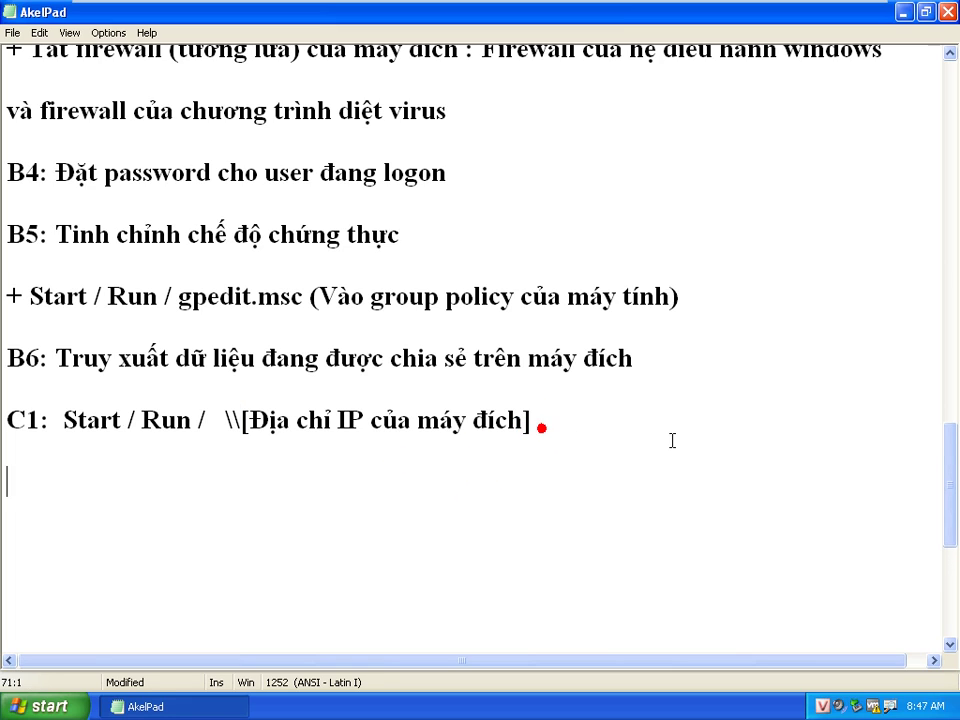
{"action": "type", "text": "C2: S"}
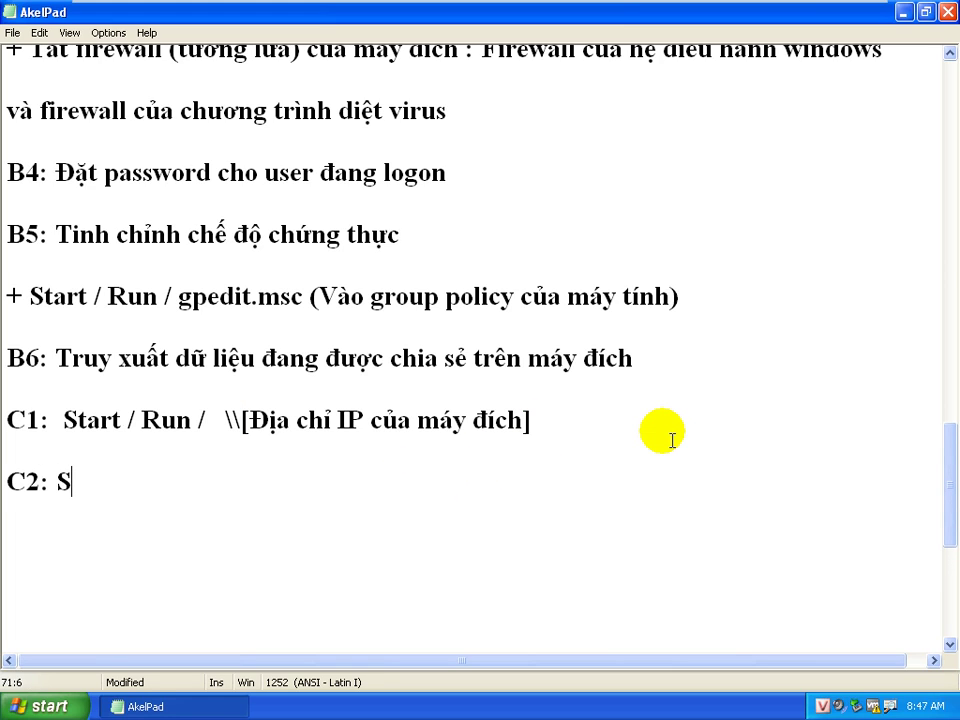
{"action": "type", "text": "tart "}
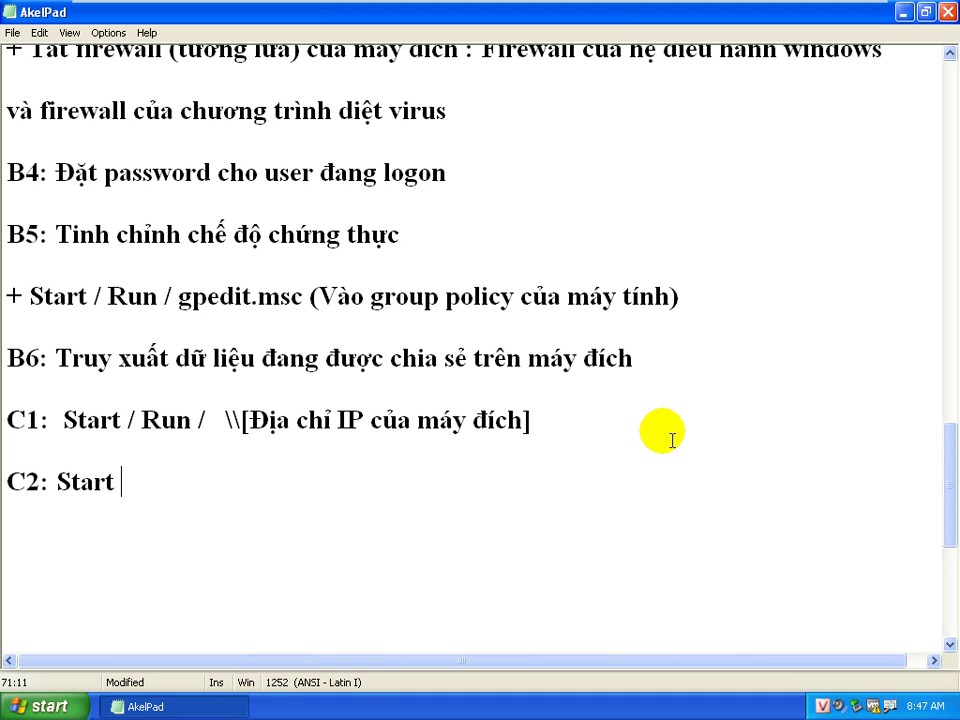
{"action": "type", "text": "/ Run"}
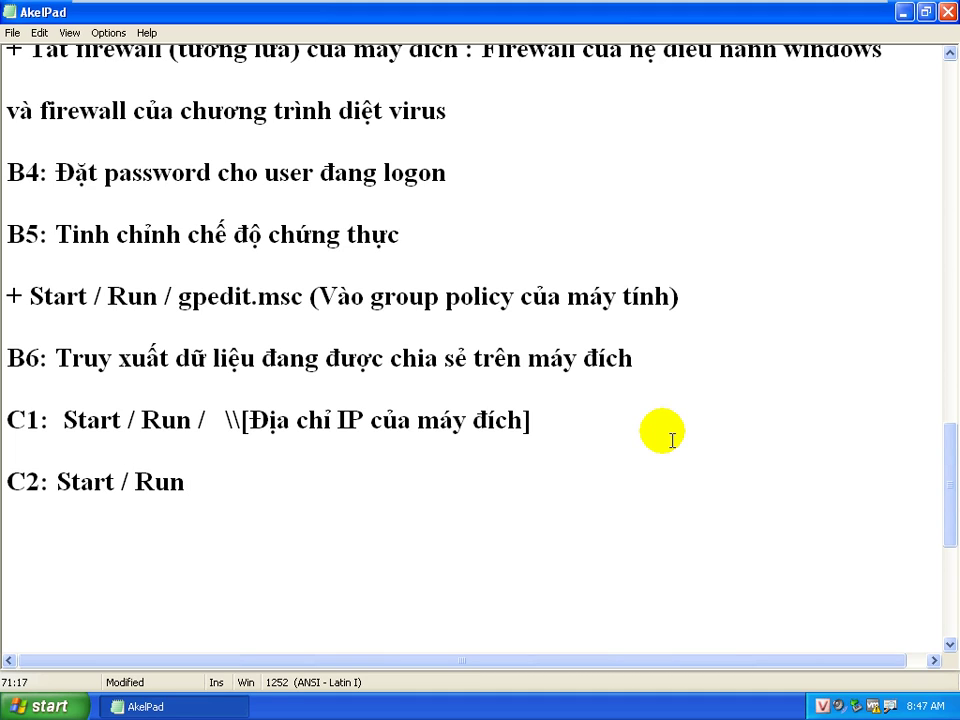
{"action": "key", "text": "BackSpace"}
{"action": "type", "text": "/  \\\\[Co"}
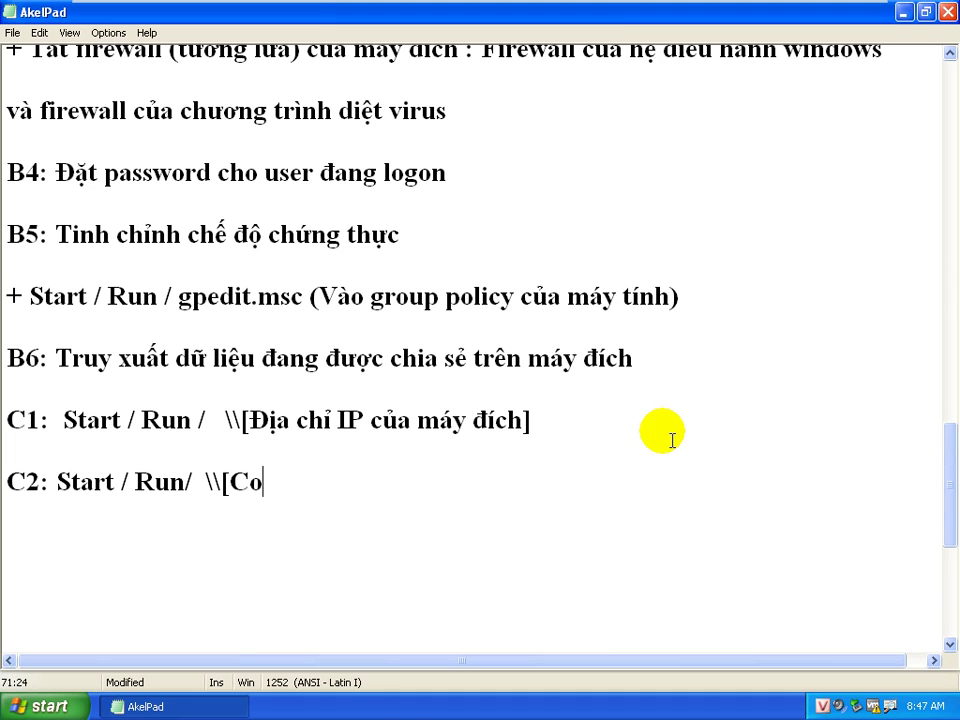
{"action": "type", "text": "mputer name c"}
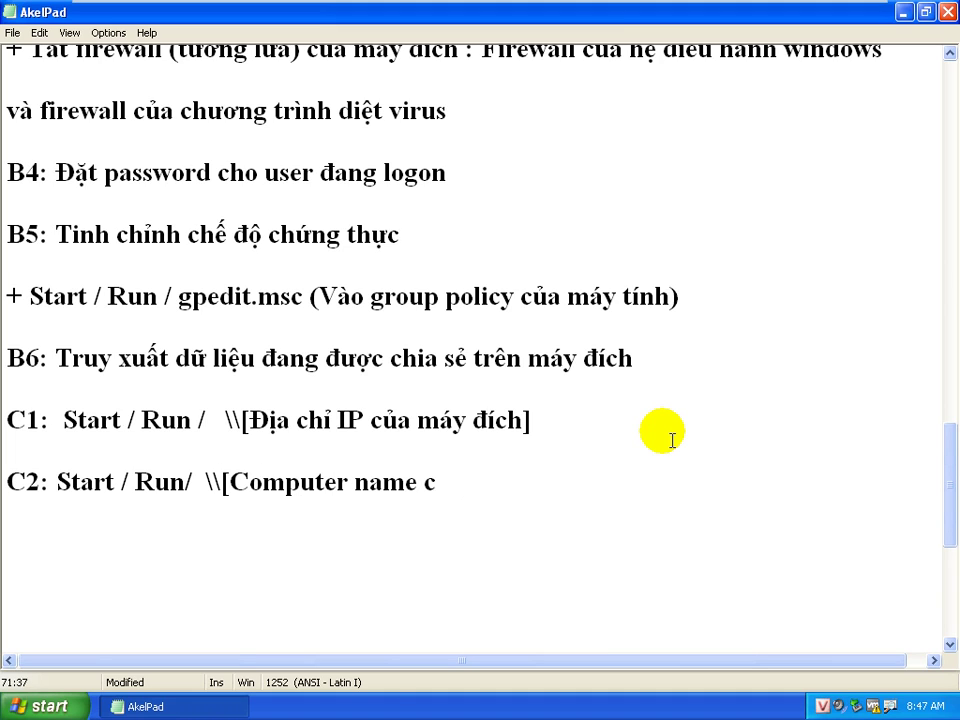
{"action": "type", "text": "ủa máy đich"}
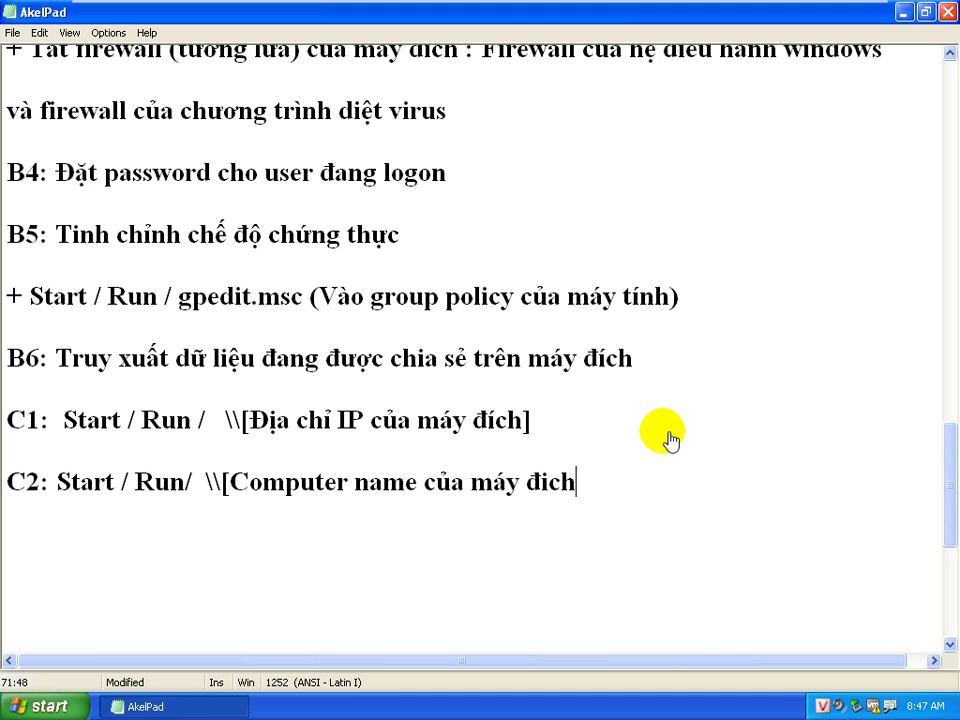
{"action": "type", "text": "]u"}
{"action": "key", "text": "BackSpace"}
{"action": "left_click_drag", "start_coordinate": [264, 418], "coordinate": [377, 450]}
{"action": "left_click", "coordinate": [292, 490]}
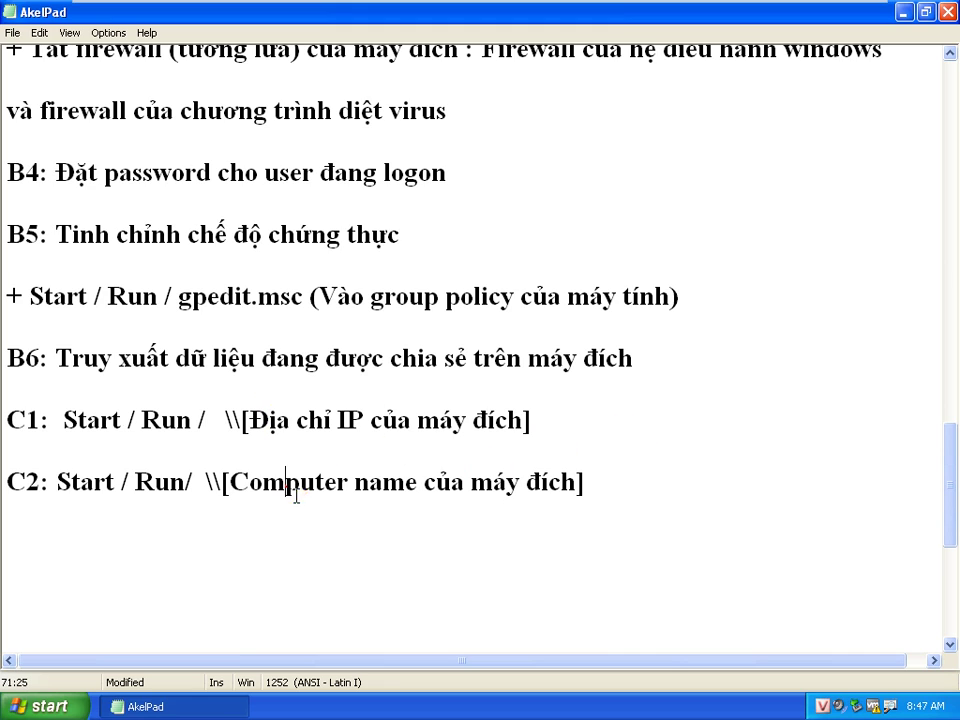
{"action": "key", "text": "shift+Right"}
{"action": "key", "text": "shift+Right"}
{"action": "key", "text": "shift+Right"}
{"action": "key", "text": "shift+Right"}
{"action": "key", "text": "shift+Right"}
{"action": "key", "text": "shift+Right"}
{"action": "key", "text": "shift+Right"}
{"action": "key", "text": "shift+Right"}
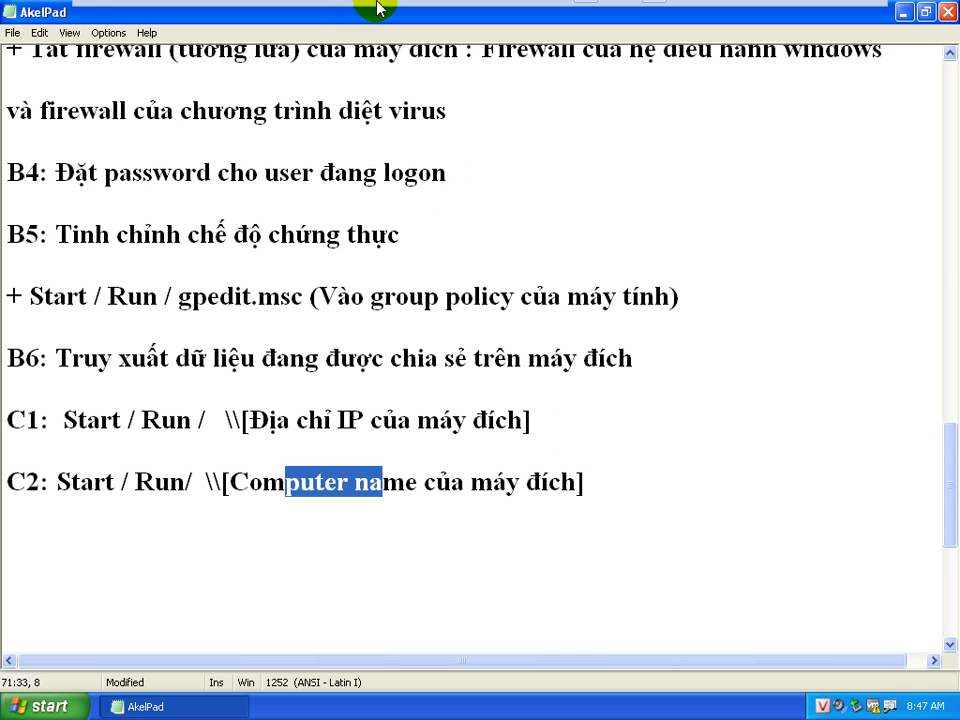
{"action": "mouse_move", "coordinate": [306, 9]}
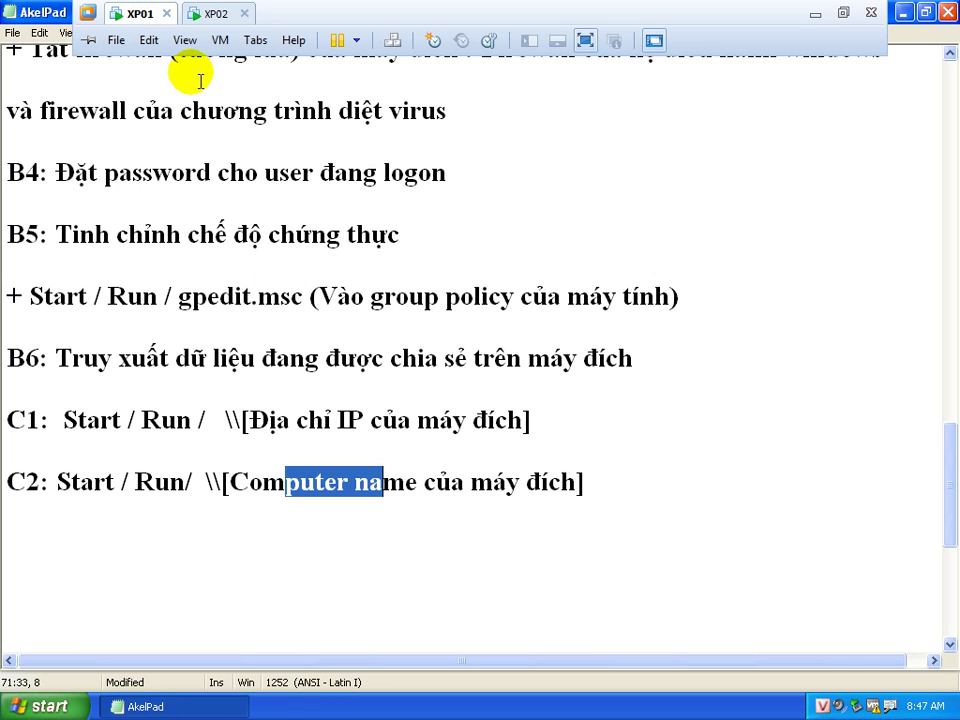
On XP02, open Run and type a backslash, then return to XP01's notes
{"action": "left_click", "coordinate": [228, 14]}
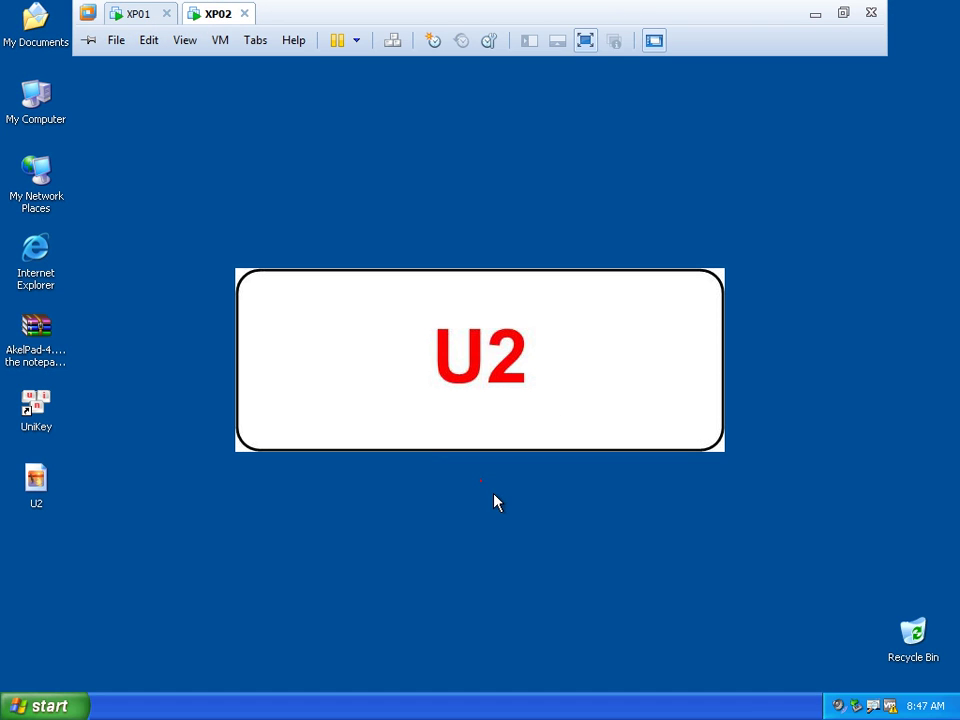
{"action": "left_click", "coordinate": [60, 706]}
{"action": "left_click", "coordinate": [92, 608]}
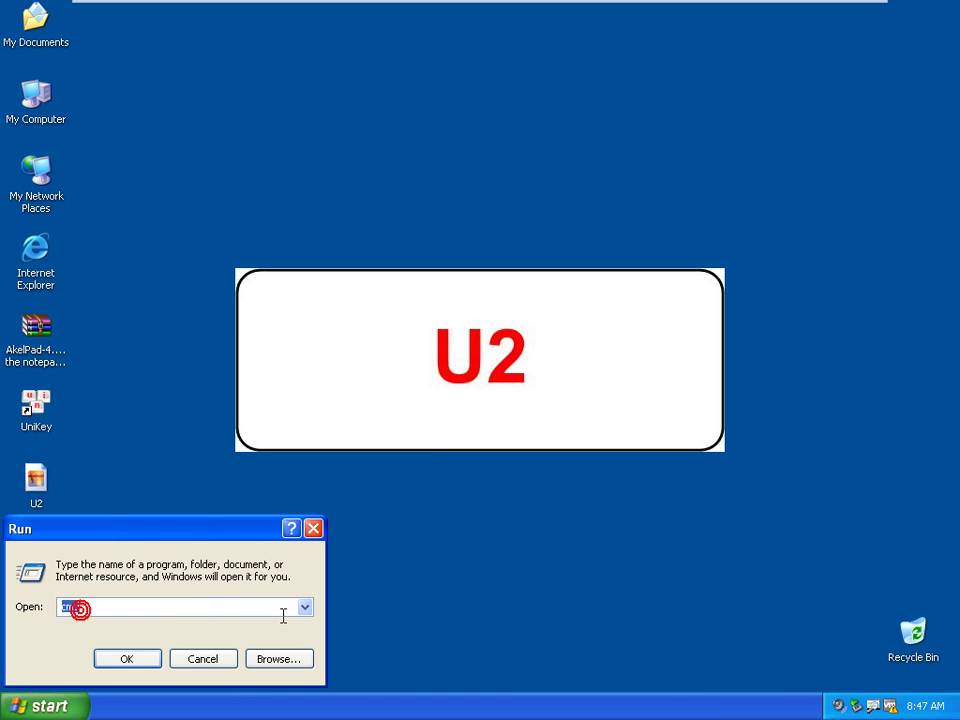
{"action": "type", "text": "\\\\"}
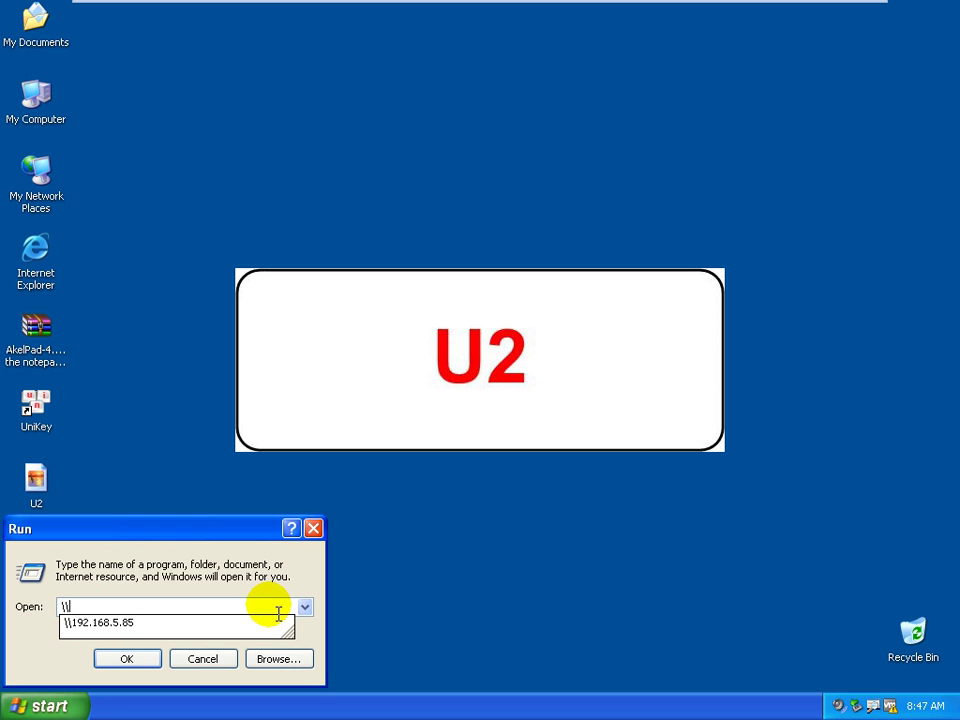
{"action": "mouse_move", "coordinate": [206, 10]}
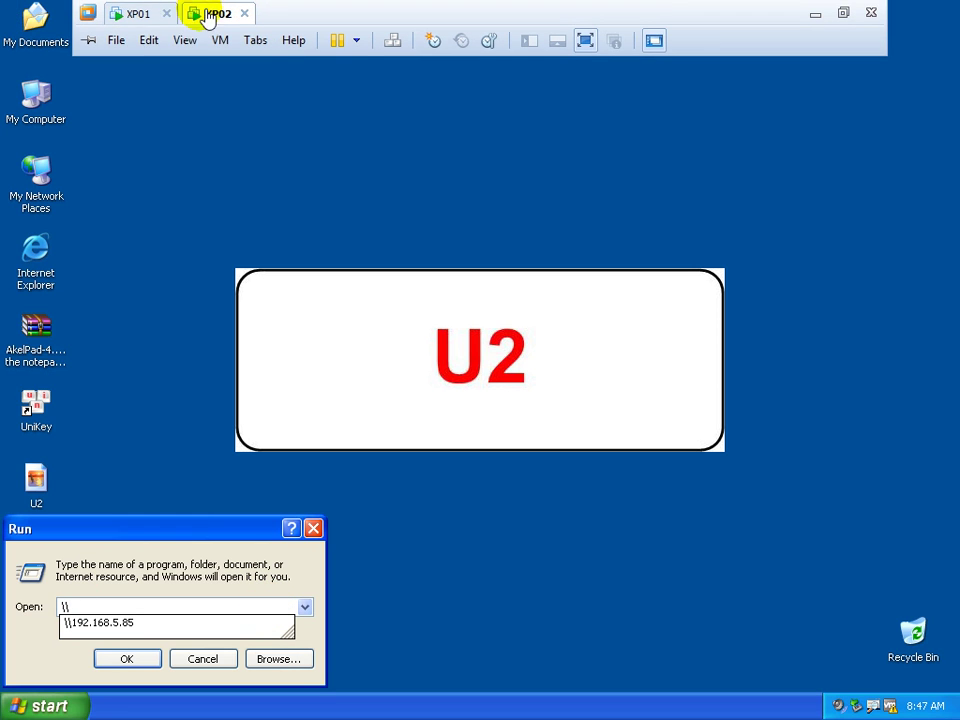
{"action": "left_click", "coordinate": [140, 16]}
{"action": "left_click", "coordinate": [387, 606]}
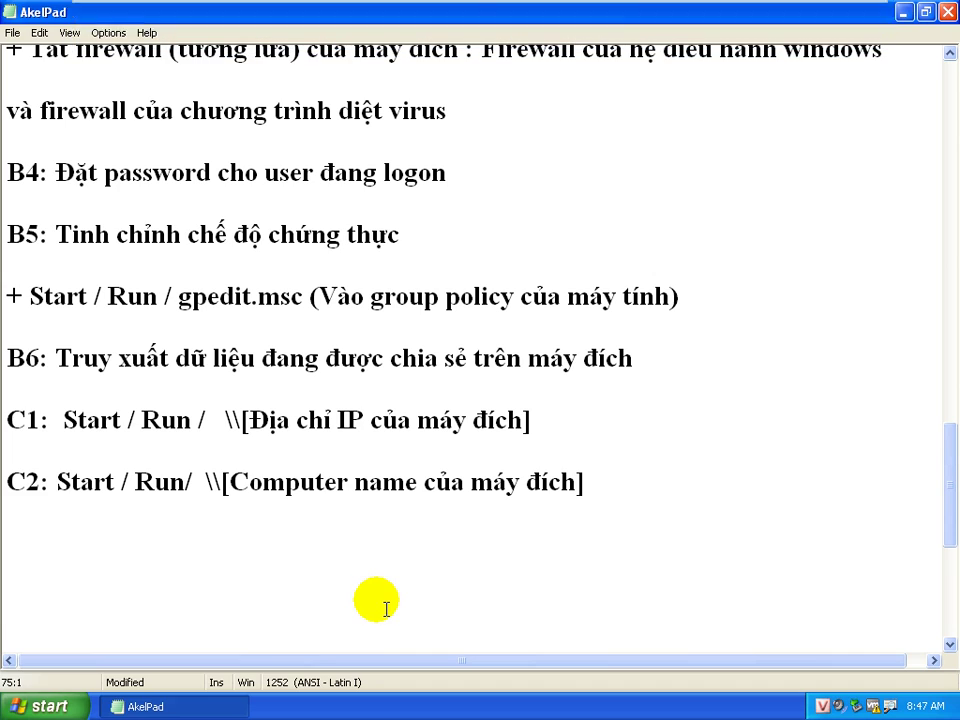
Run ipconfig in a cmd window on XP01 and mark the IP address 192.168.35.61
{"action": "key", "text": "super+r"}
{"action": "type", "text": "cmd"}
{"action": "key", "text": "Return"}
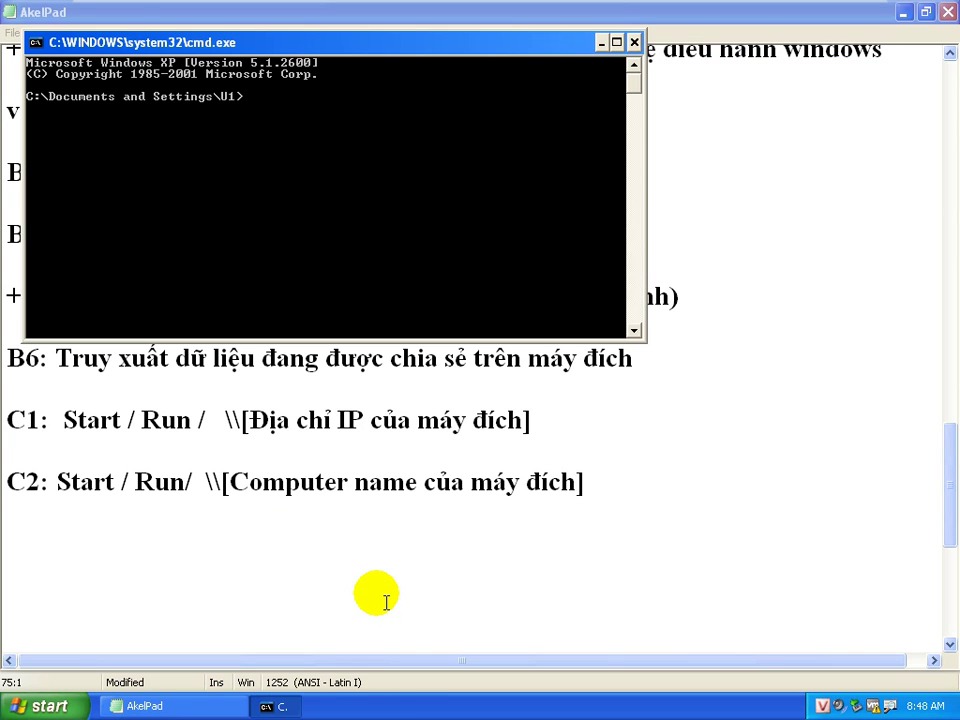
{"action": "type", "text": "ipconfig"}
{"action": "key", "text": "Return"}
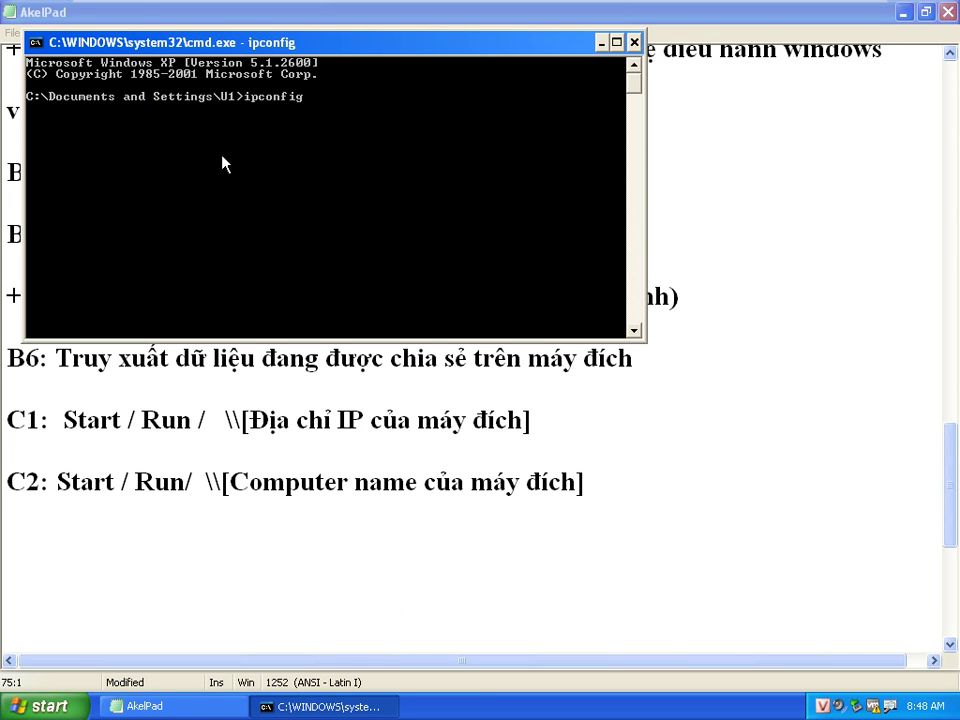
{"action": "right_click", "coordinate": [358, 196]}
{"action": "left_click", "coordinate": [381, 204]}
{"action": "left_click_drag", "start_coordinate": [350, 186], "coordinate": [414, 188]}
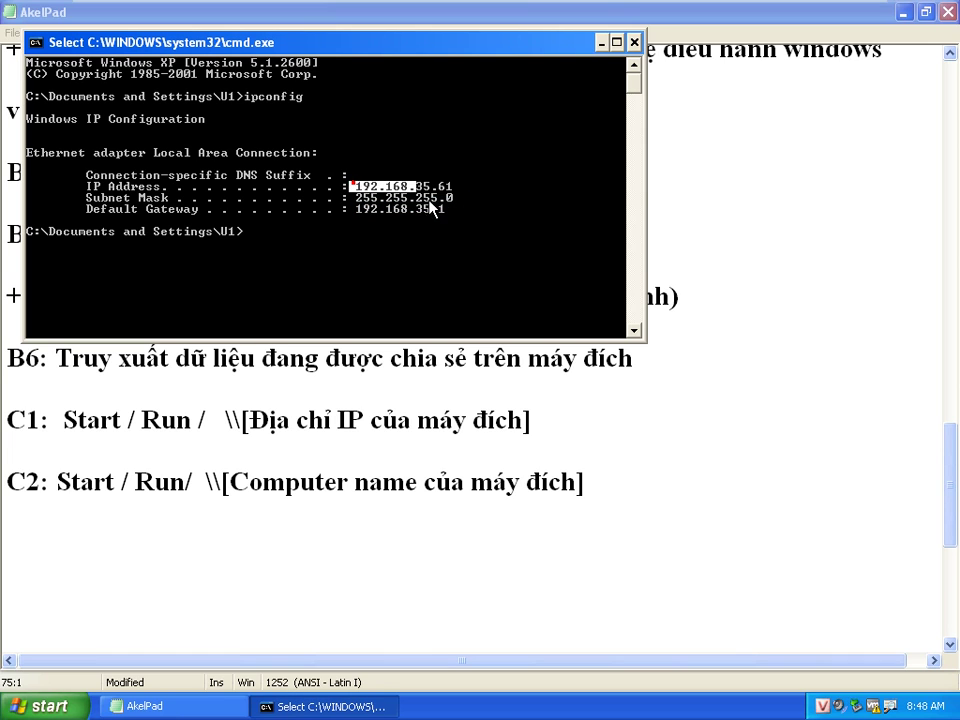
On XP02, run \\192.168.35.61 from the Run box
{"action": "mouse_move", "coordinate": [167, 13]}
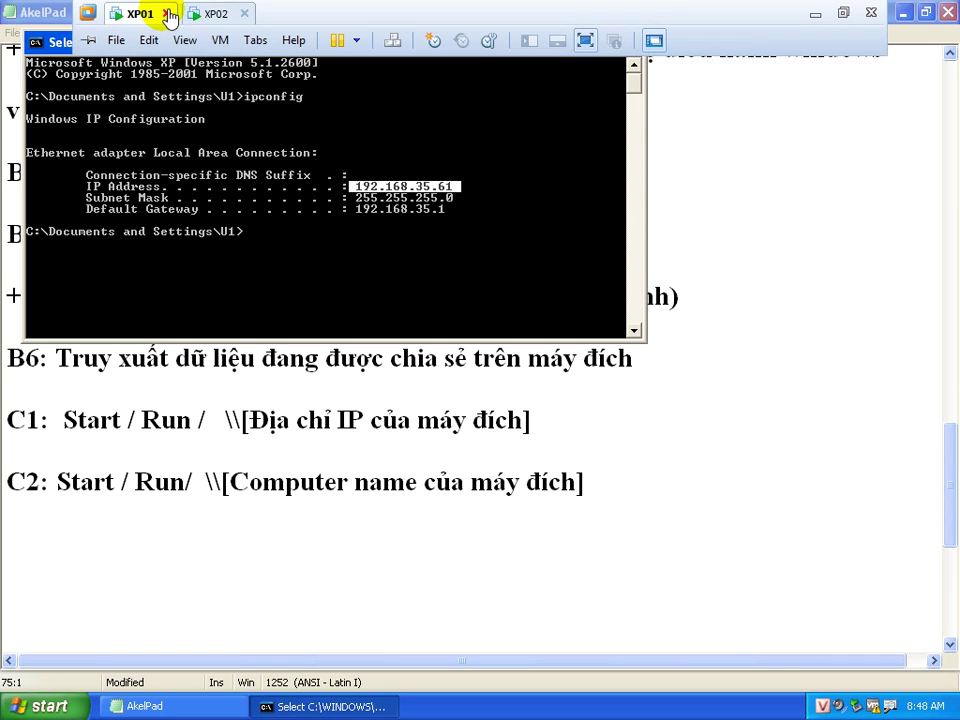
{"action": "left_click", "coordinate": [218, 14]}
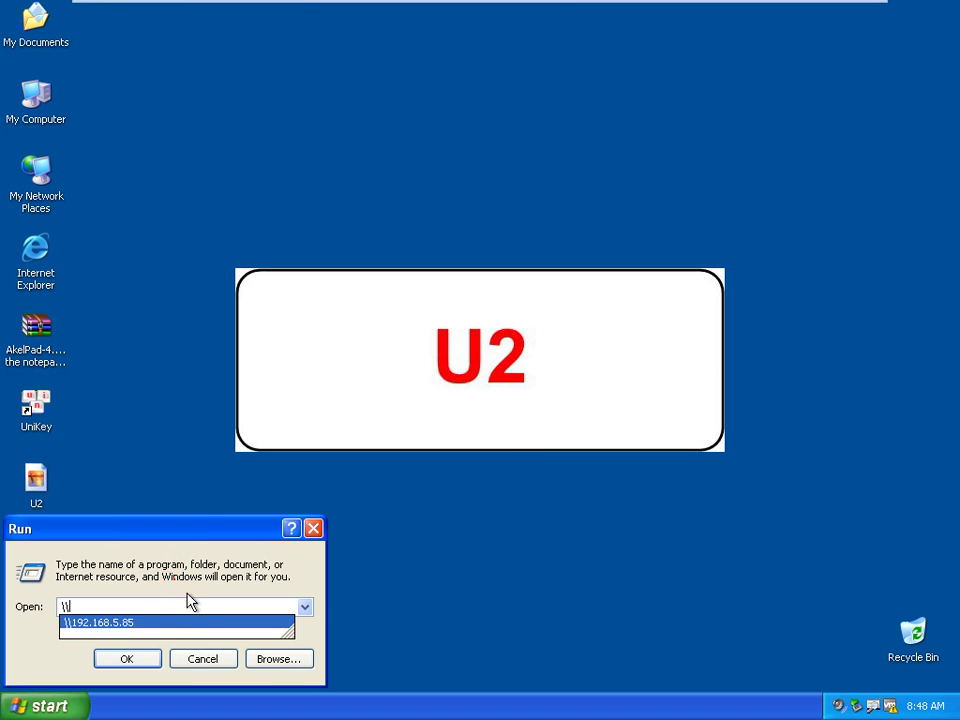
{"action": "left_click", "coordinate": [196, 610]}
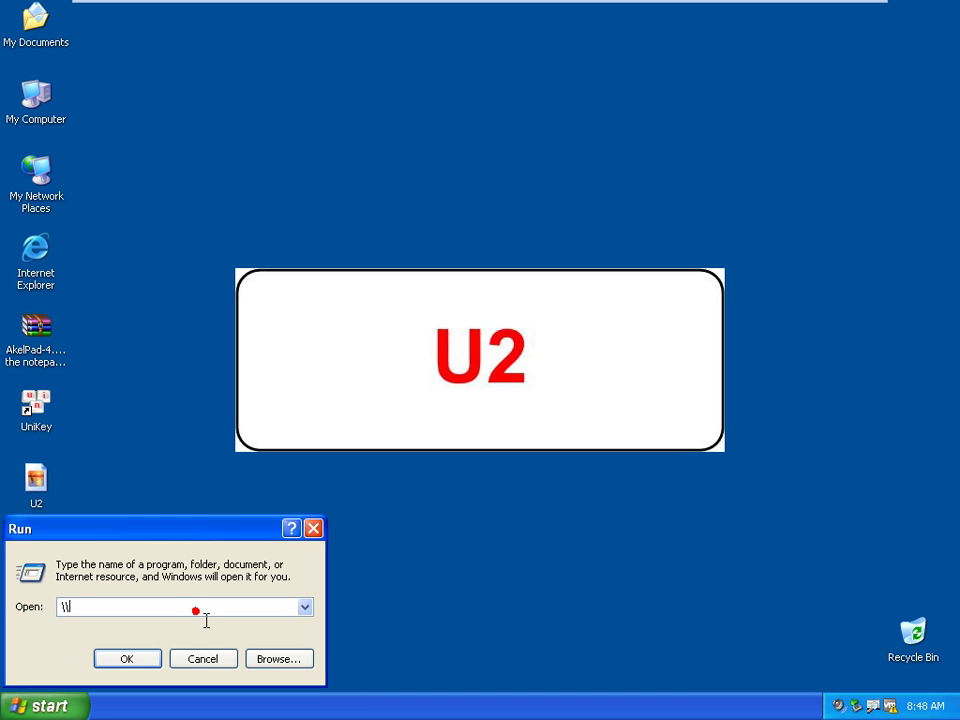
{"action": "type", "text": "192.168."}
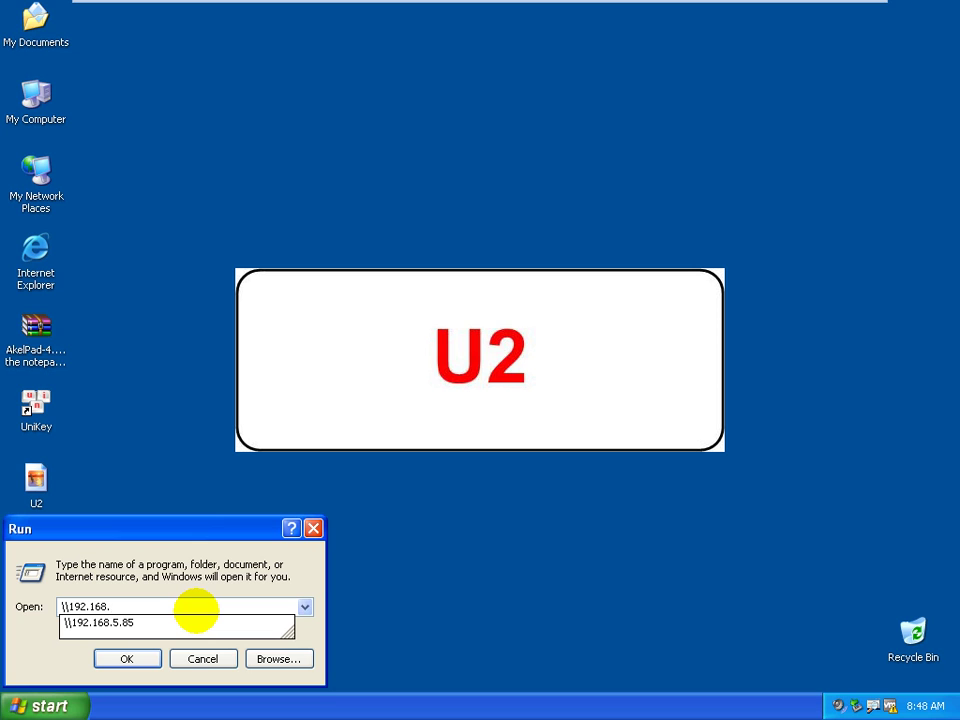
{"action": "type", "text": "35.61"}
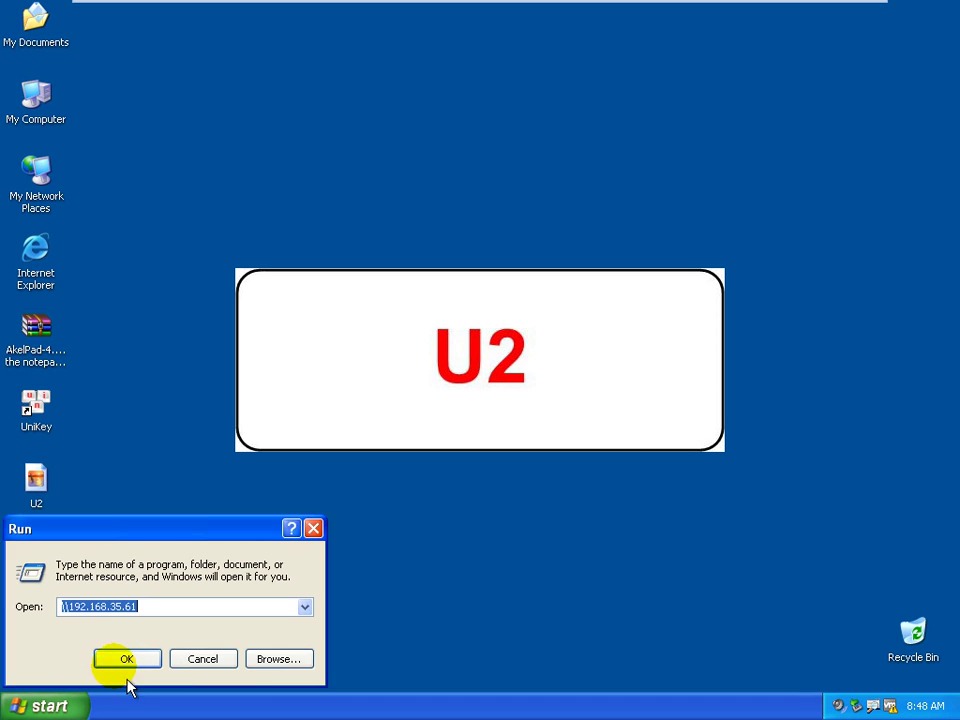
{"action": "left_click", "coordinate": [254, 599]}
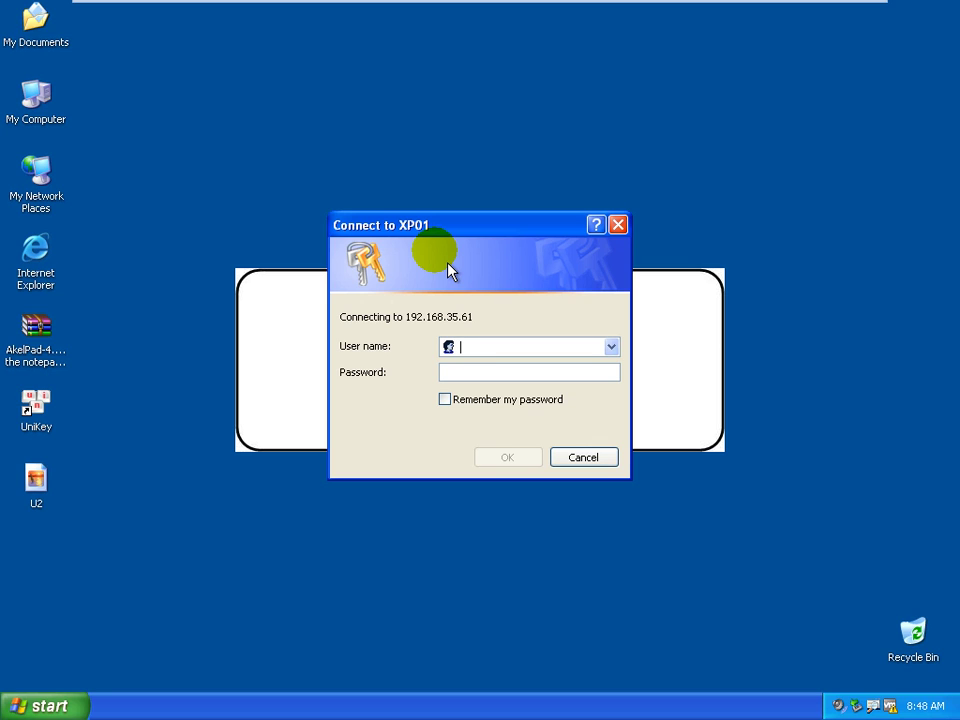
Enter a user name and the account password in the Connect to XP01 prompt and submit
{"action": "type", "text": "jfalsdjf"}
{"action": "key", "text": "Tab"}
{"action": "type", "text": "123456"}
{"action": "key", "text": "Return"}
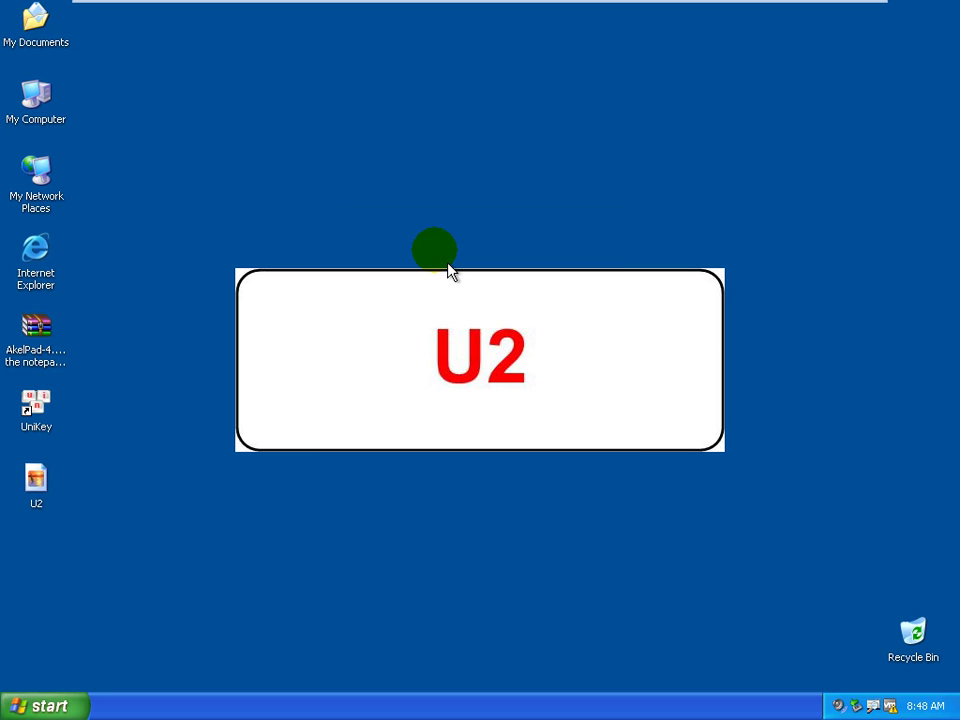
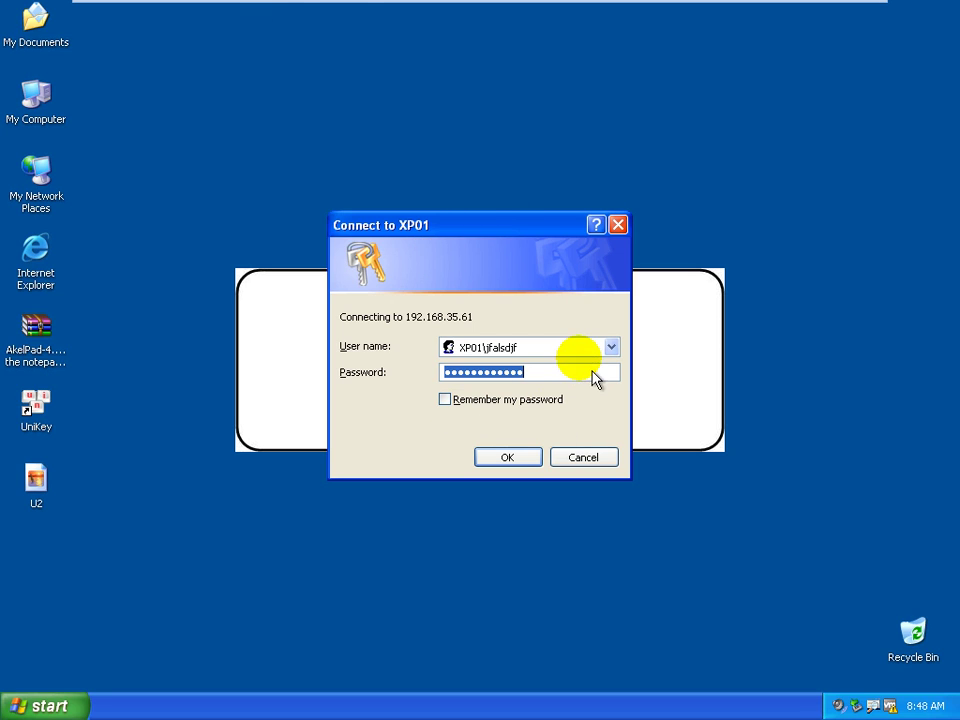
Sign in to XP01 at 192.168.35.61 with a local account user name
{"action": "type", "text": "u1"}
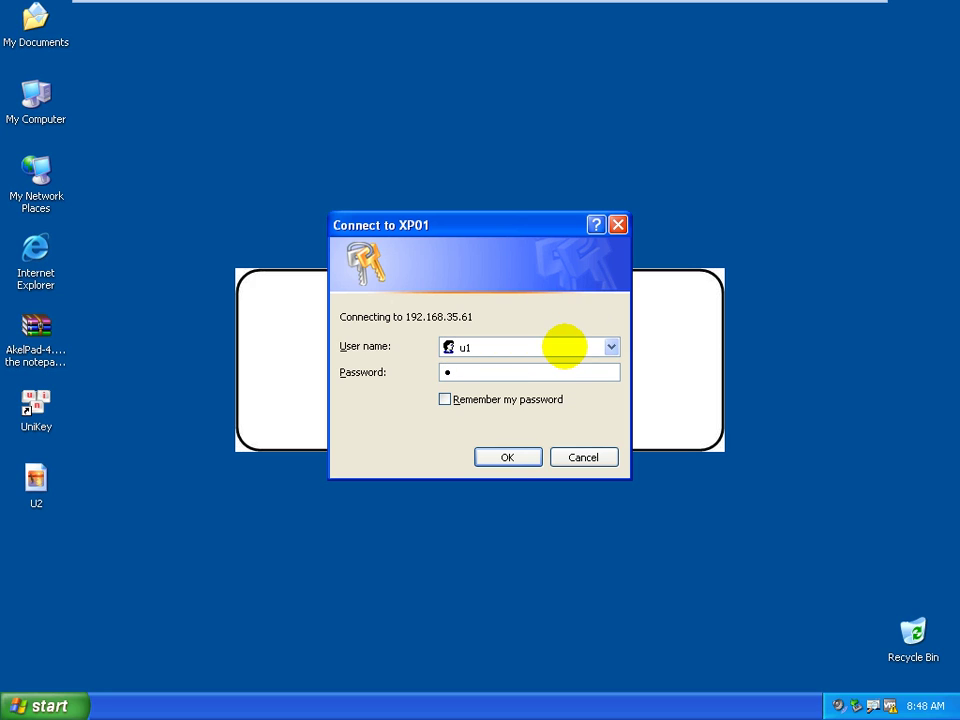
{"action": "left_click", "coordinate": [538, 457]}
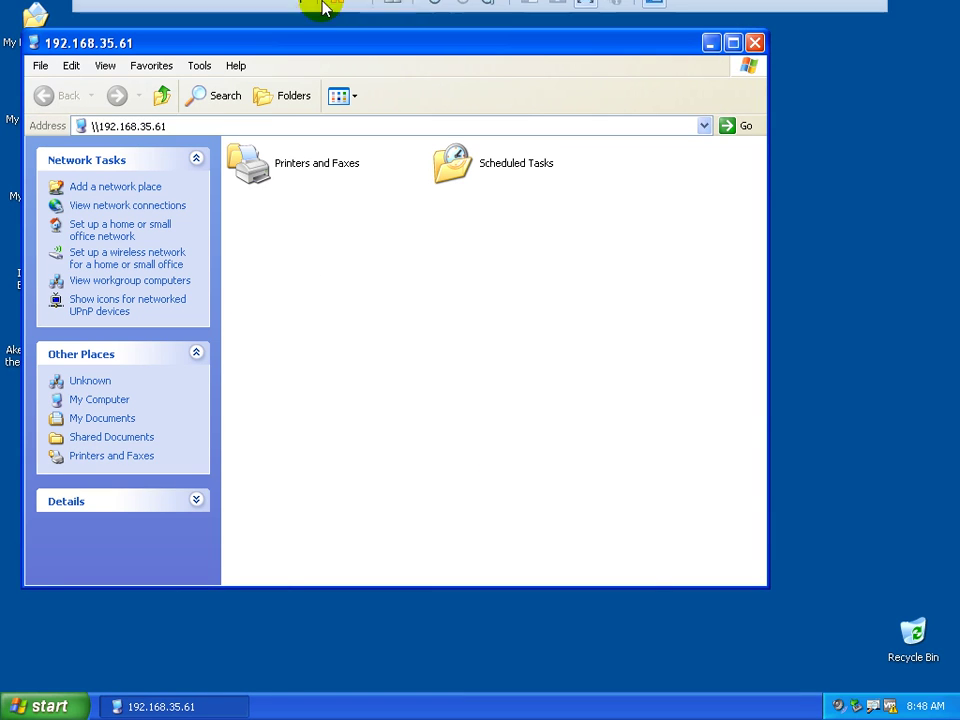
On XP01, close the command prompt, minimize AkelPad and open drive C: from My Computer
{"action": "left_click", "coordinate": [140, 14]}
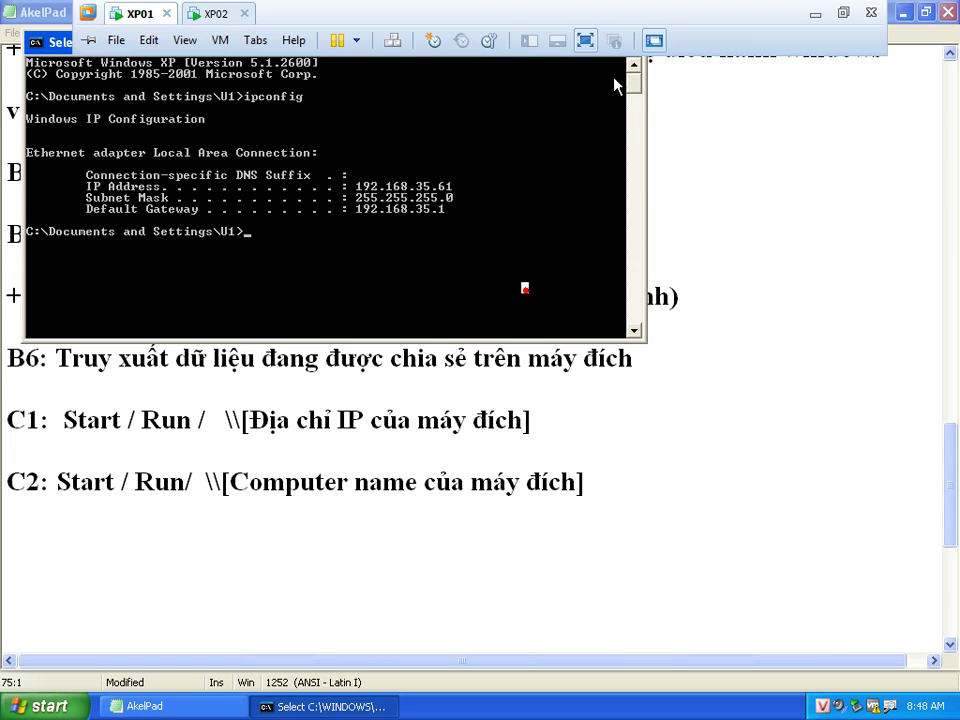
{"action": "left_click", "coordinate": [634, 43]}
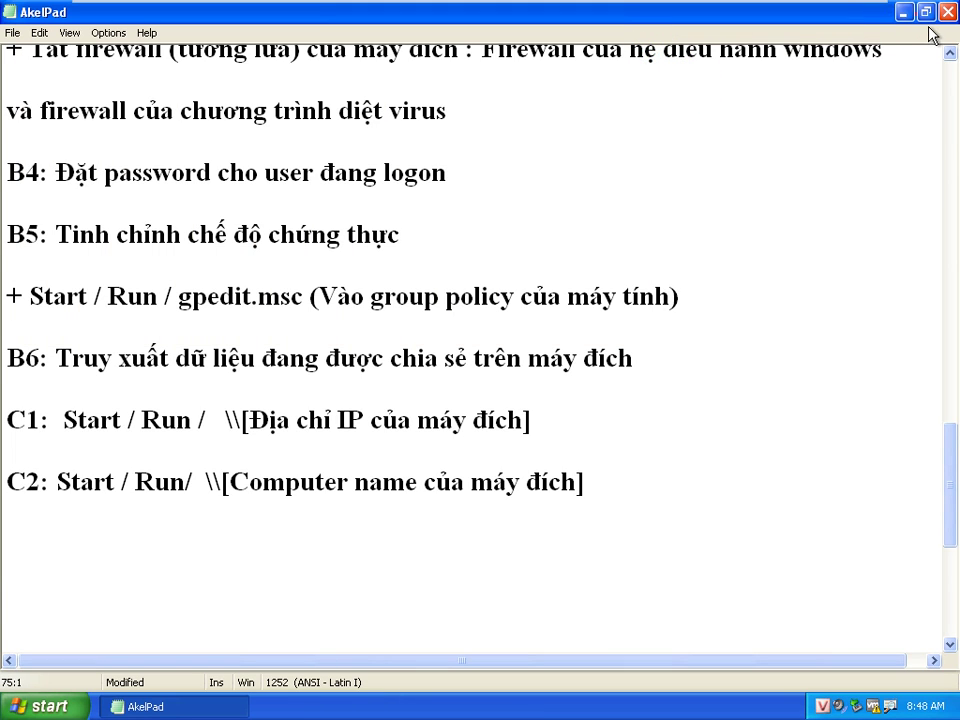
{"action": "left_click", "coordinate": [904, 13]}
{"action": "double_click", "coordinate": [40, 105]}
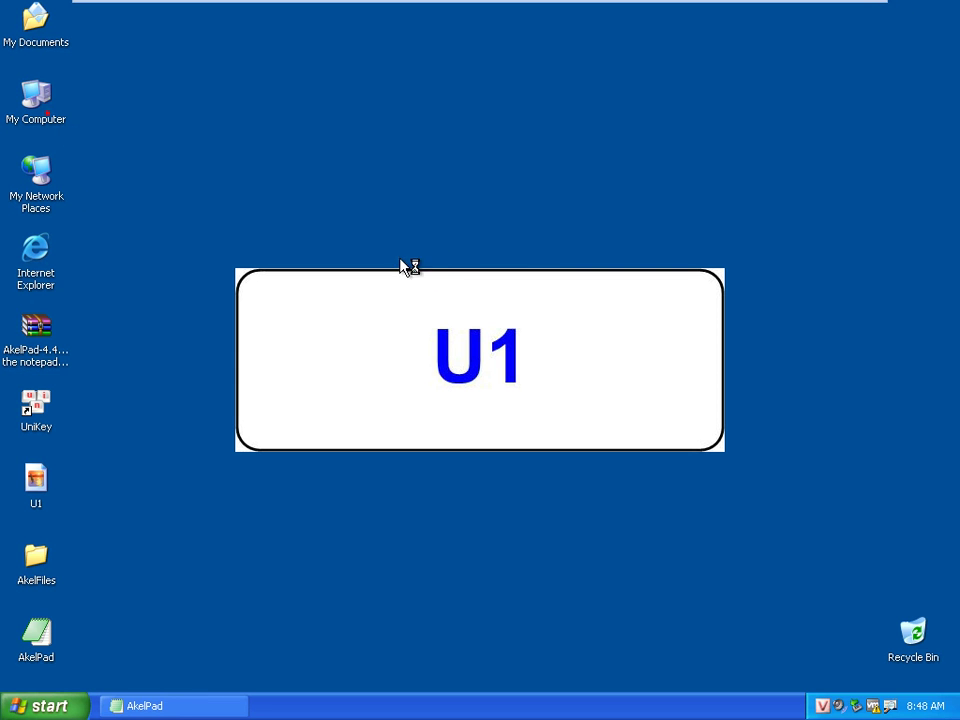
{"action": "left_click", "coordinate": [351, 339]}
{"action": "double_click", "coordinate": [358, 339]}
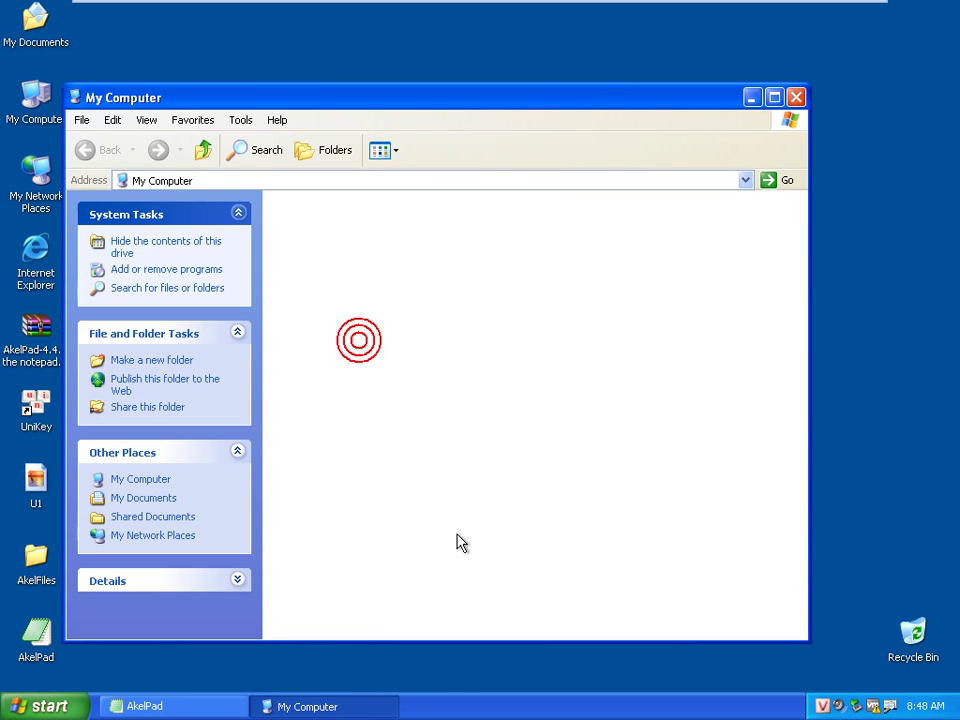
Turn on 'Share this folder' for DATA1 in its Properties Sharing tab
{"action": "right_click", "coordinate": [531, 267]}
{"action": "left_click", "coordinate": [624, 544]}
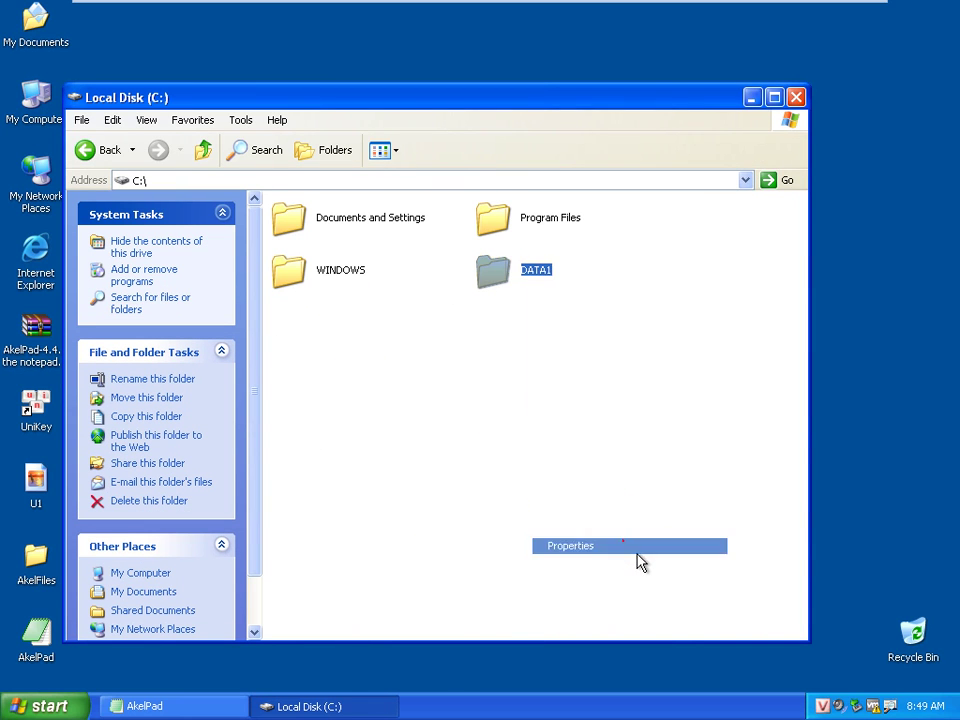
{"action": "left_click", "coordinate": [608, 281]}
{"action": "left_click_drag", "start_coordinate": [641, 250], "coordinate": [400, 52]}
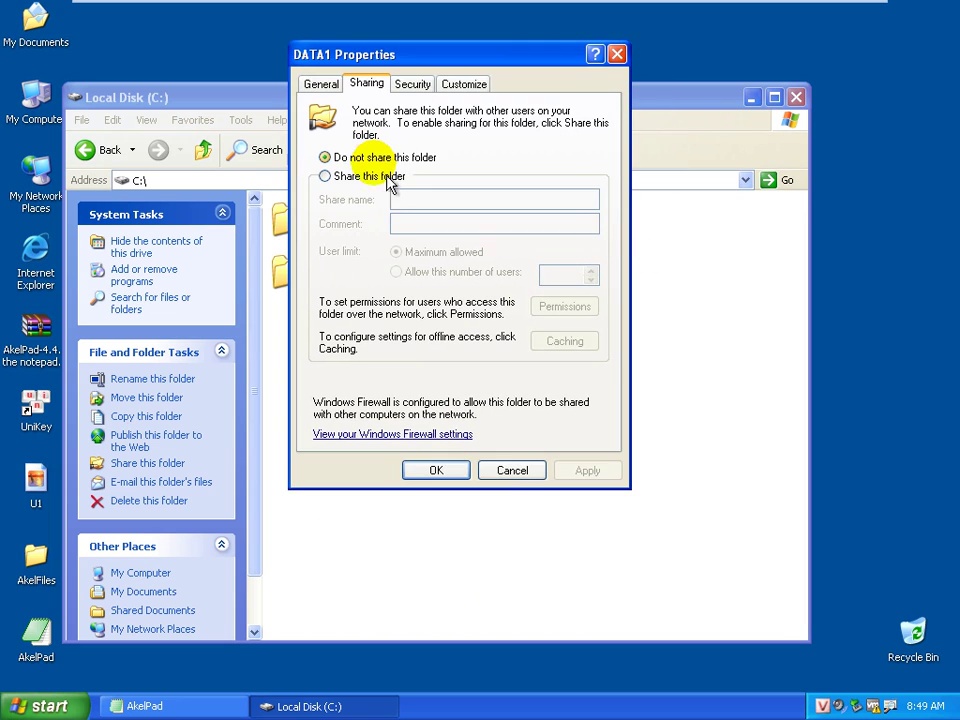
{"action": "left_click", "coordinate": [375, 176]}
{"action": "left_click", "coordinate": [455, 470]}
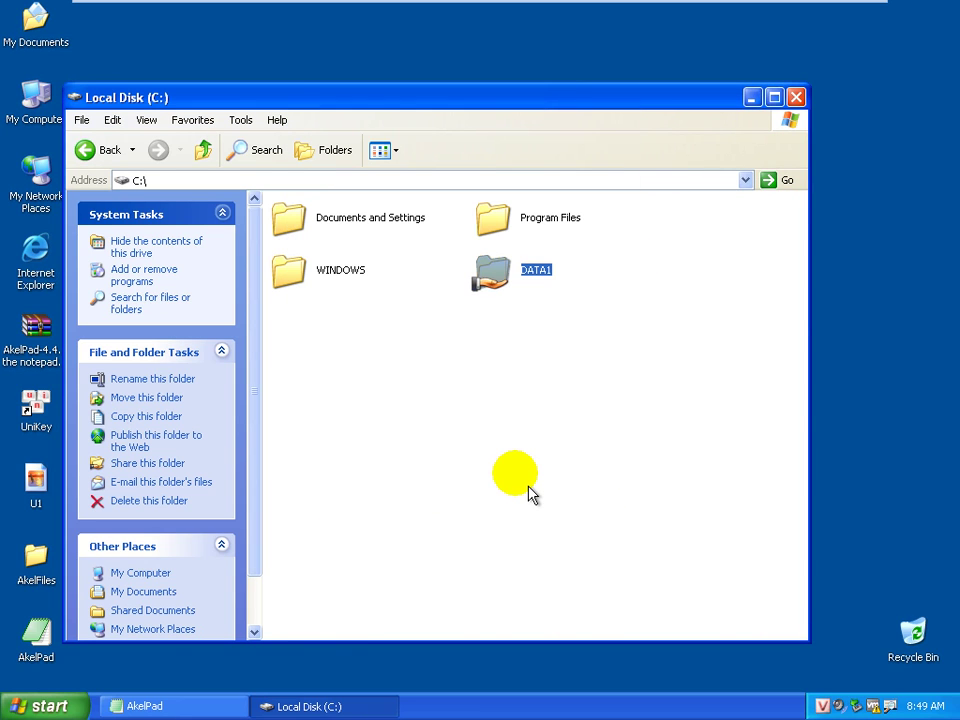
{"action": "left_click", "coordinate": [525, 377]}
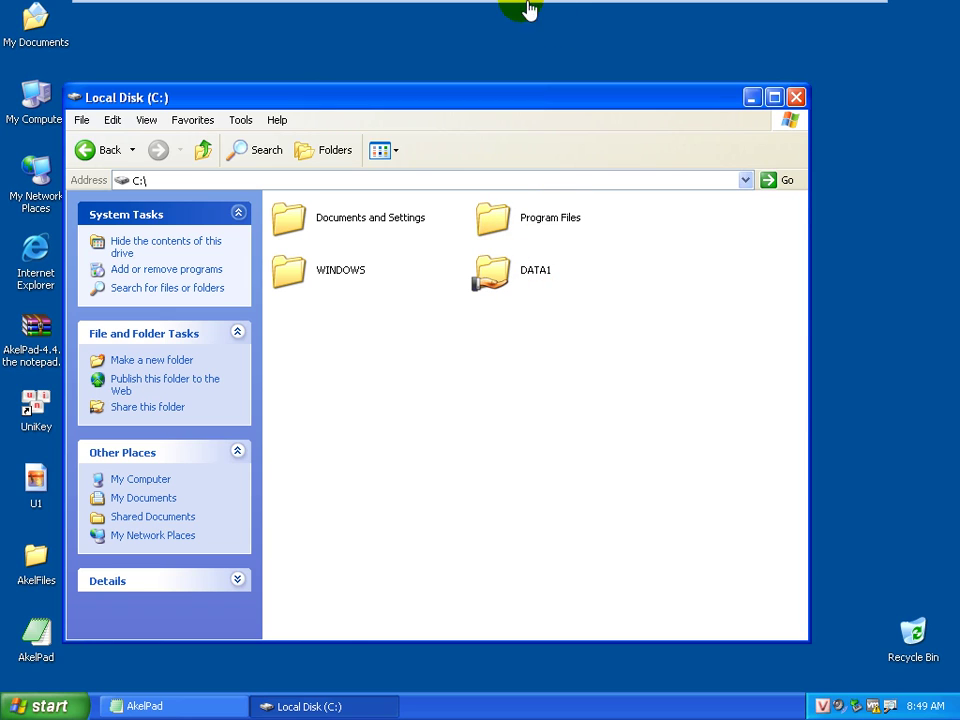
{"action": "mouse_move", "coordinate": [528, 9]}
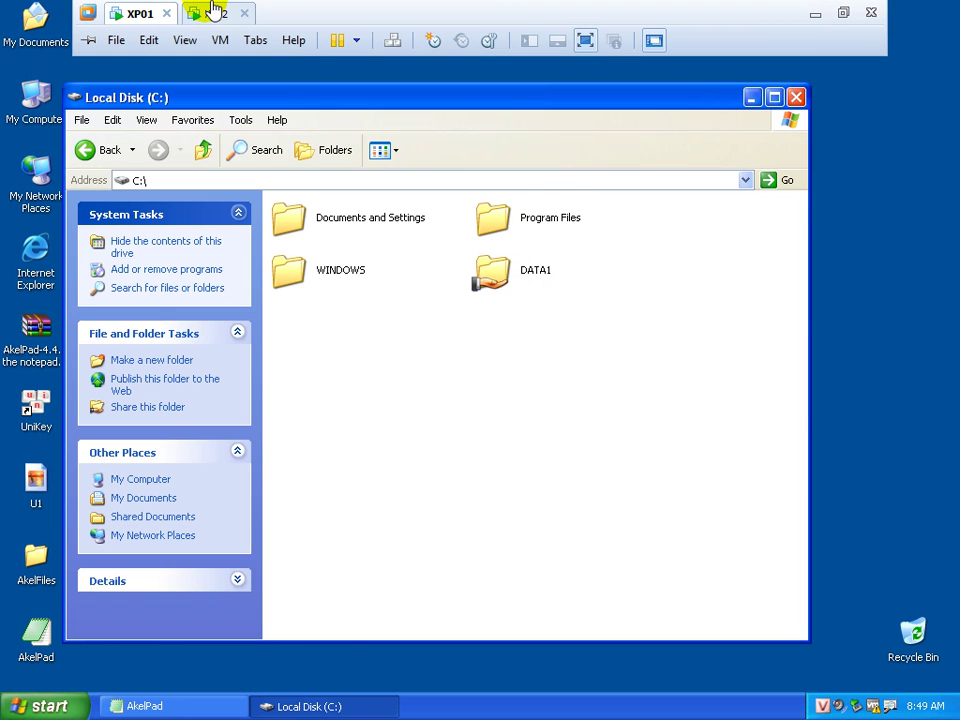
On XP02, refresh the 192.168.35.61 window and open the new data1 share
{"action": "left_click", "coordinate": [212, 10]}
{"action": "left_click", "coordinate": [410, 342]}
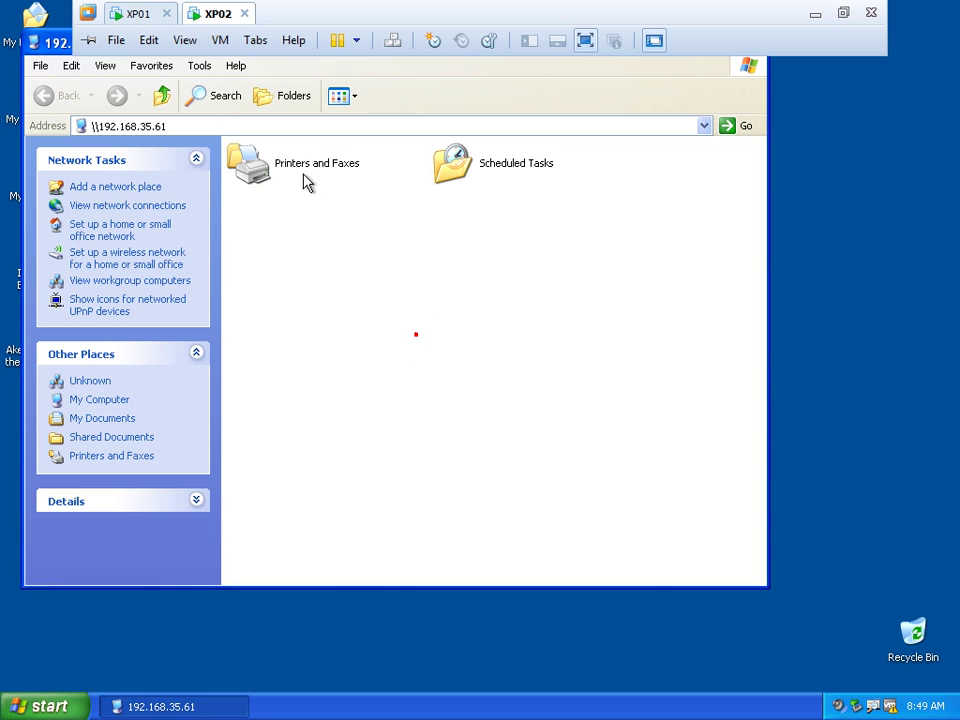
{"action": "right_click", "coordinate": [368, 262]}
{"action": "left_click", "coordinate": [412, 311]}
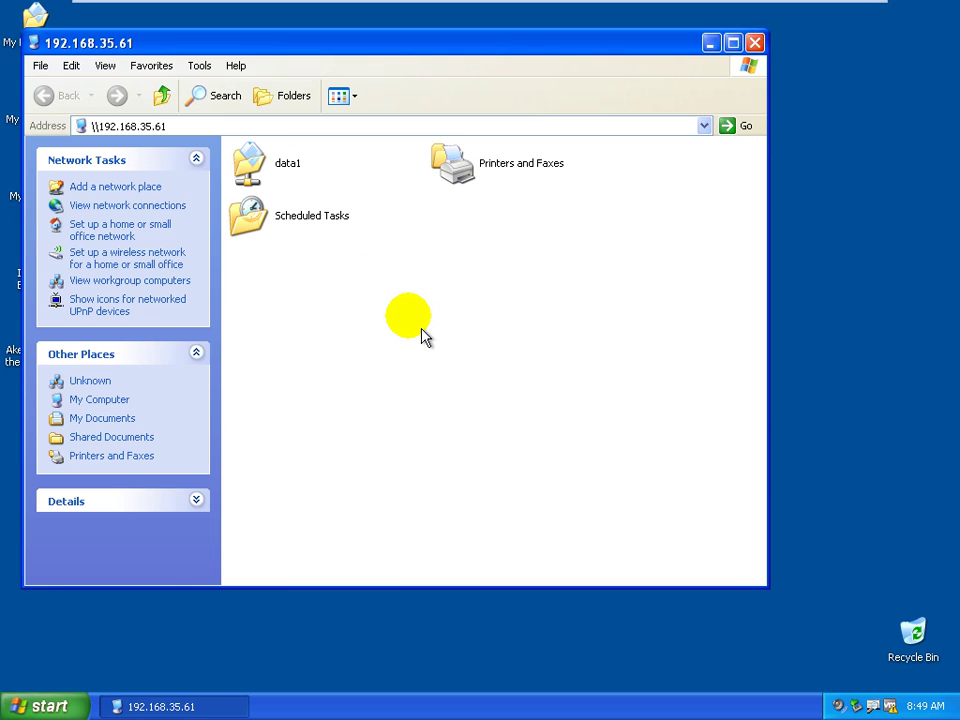
{"action": "double_click", "coordinate": [297, 180]}
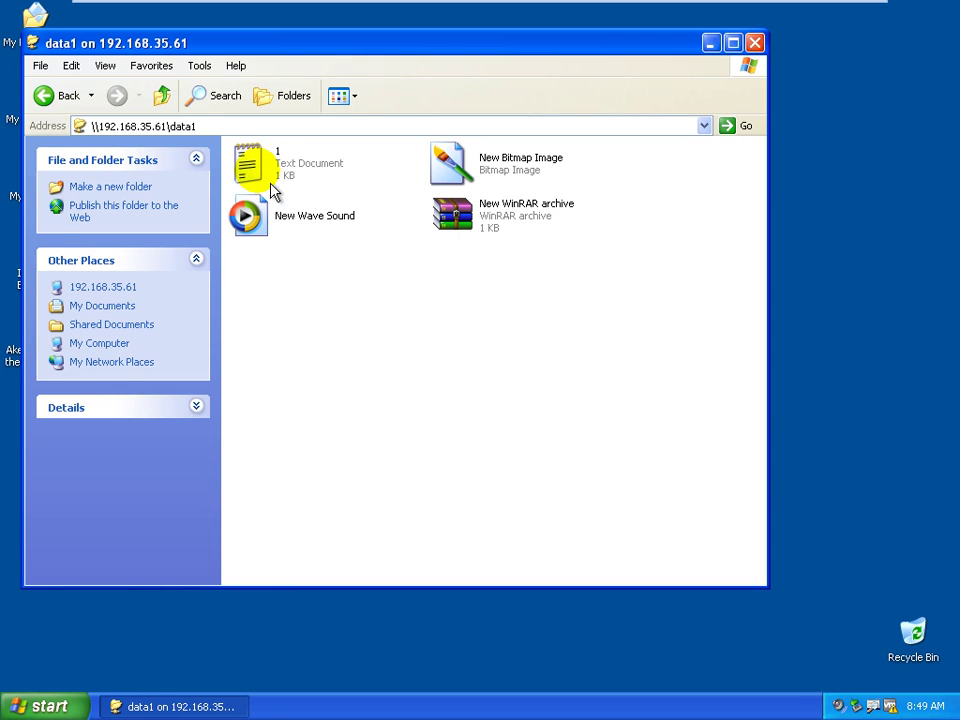
Open file 1 from the share, append 'teo' after HELLO, and save it
{"action": "double_click", "coordinate": [268, 184]}
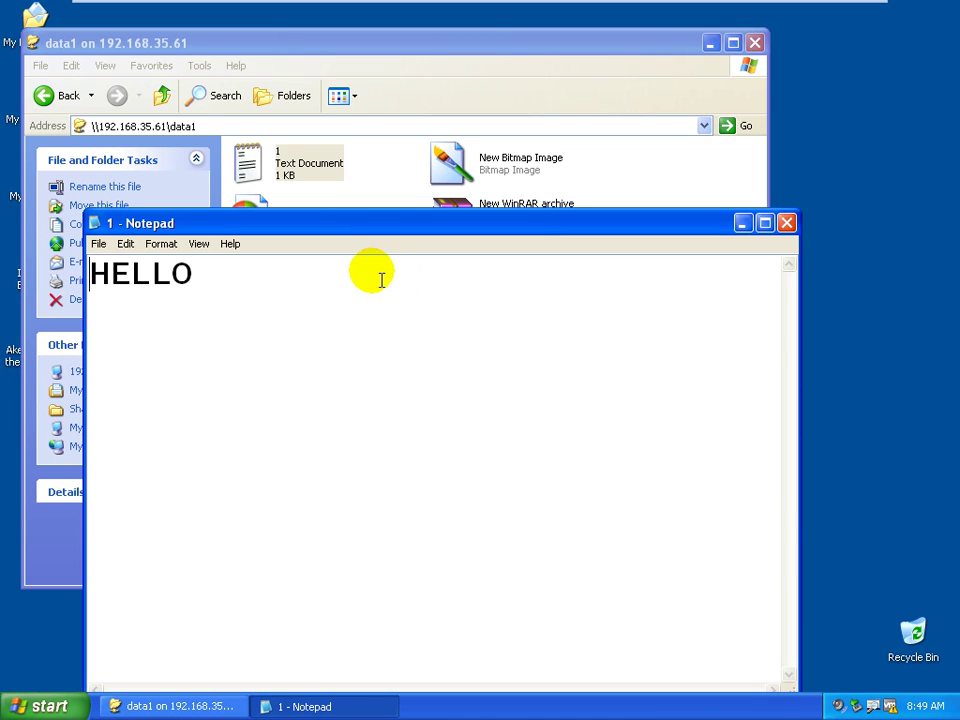
{"action": "left_click", "coordinate": [343, 279]}
{"action": "type", "text": "teo"}
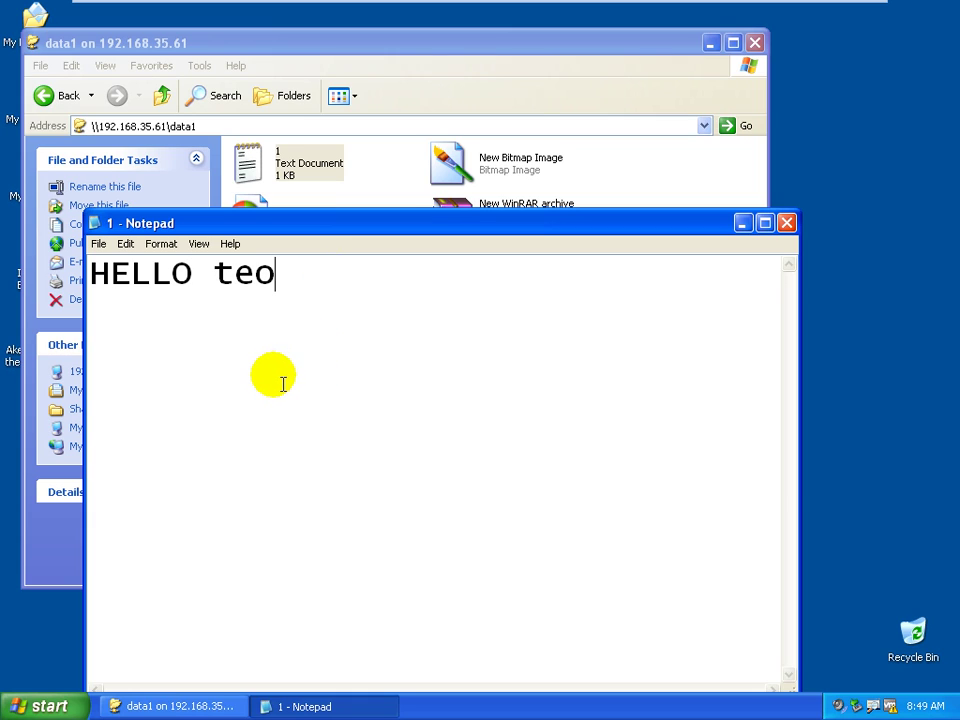
{"action": "left_click", "coordinate": [95, 244]}
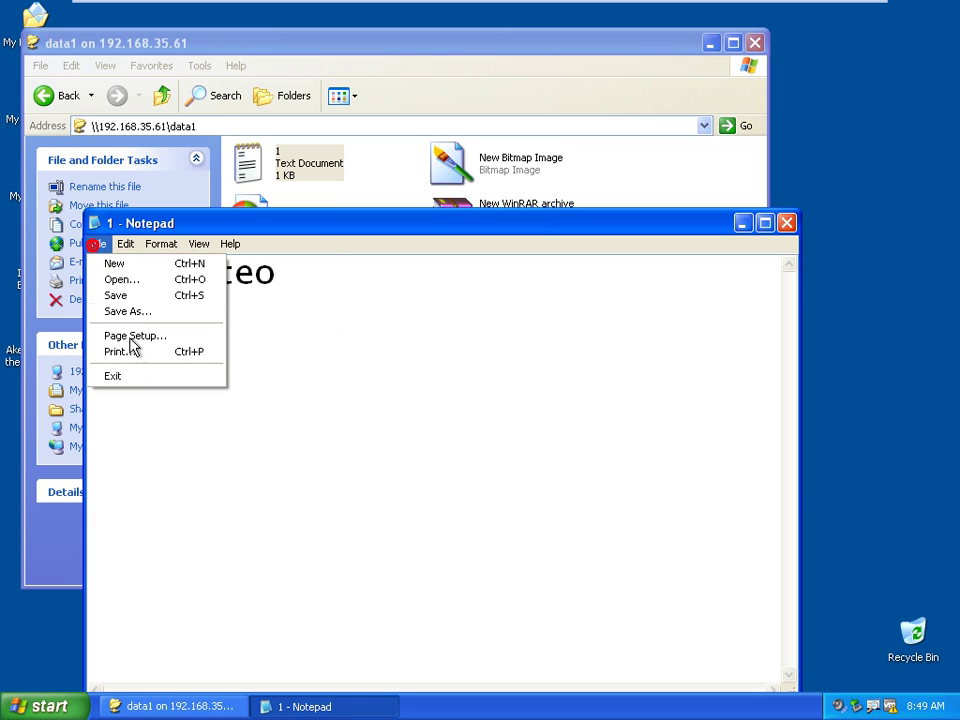
{"action": "left_click", "coordinate": [115, 294]}
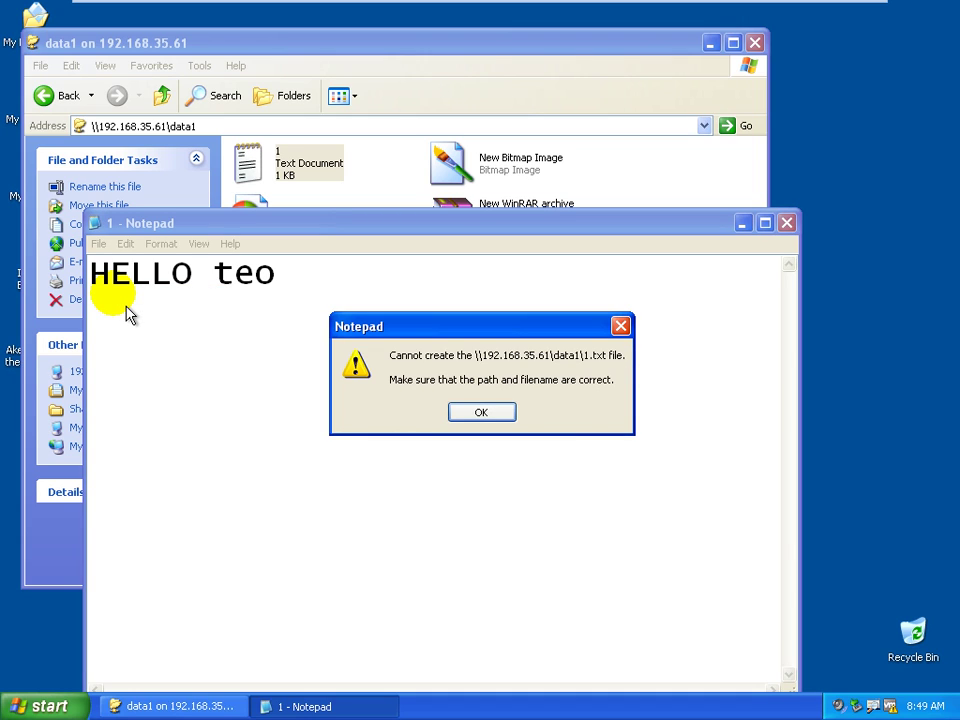
Dismiss the cannot-create error, cancel Save As, and close Notepad without saving
{"action": "left_click", "coordinate": [481, 412]}
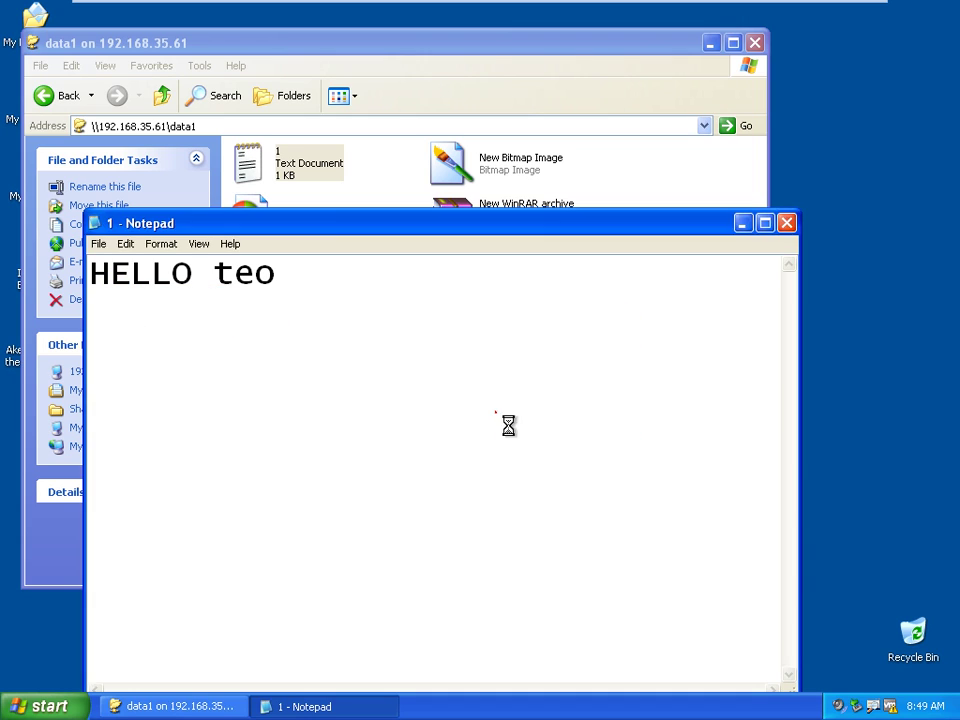
{"action": "left_click", "coordinate": [598, 270]}
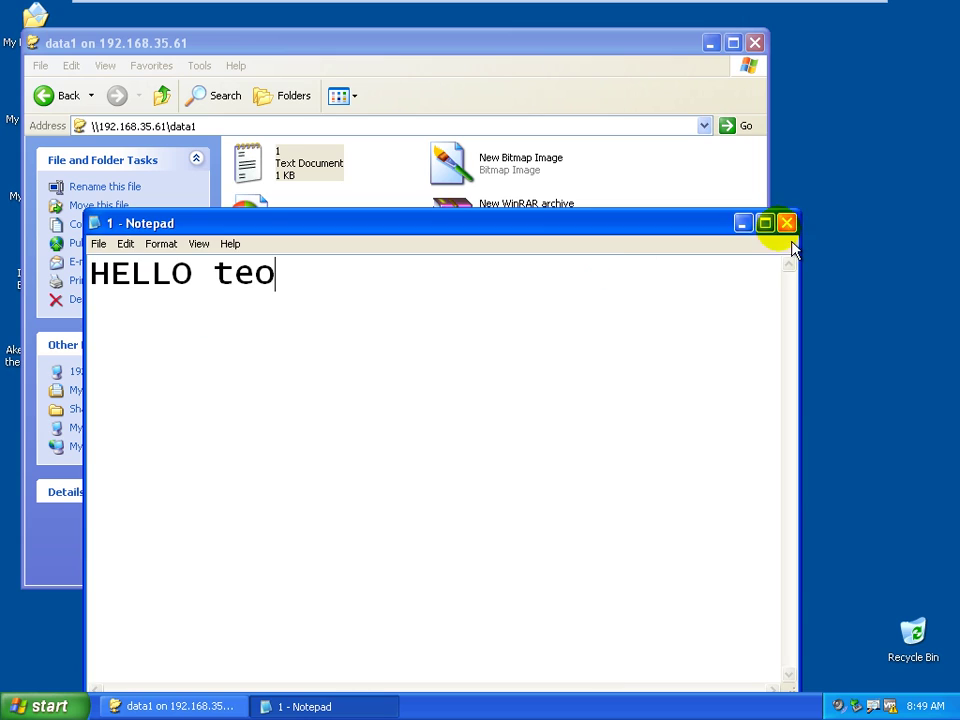
{"action": "left_click", "coordinate": [786, 223]}
{"action": "left_click", "coordinate": [482, 411]}
{"action": "left_click", "coordinate": [381, 356]}
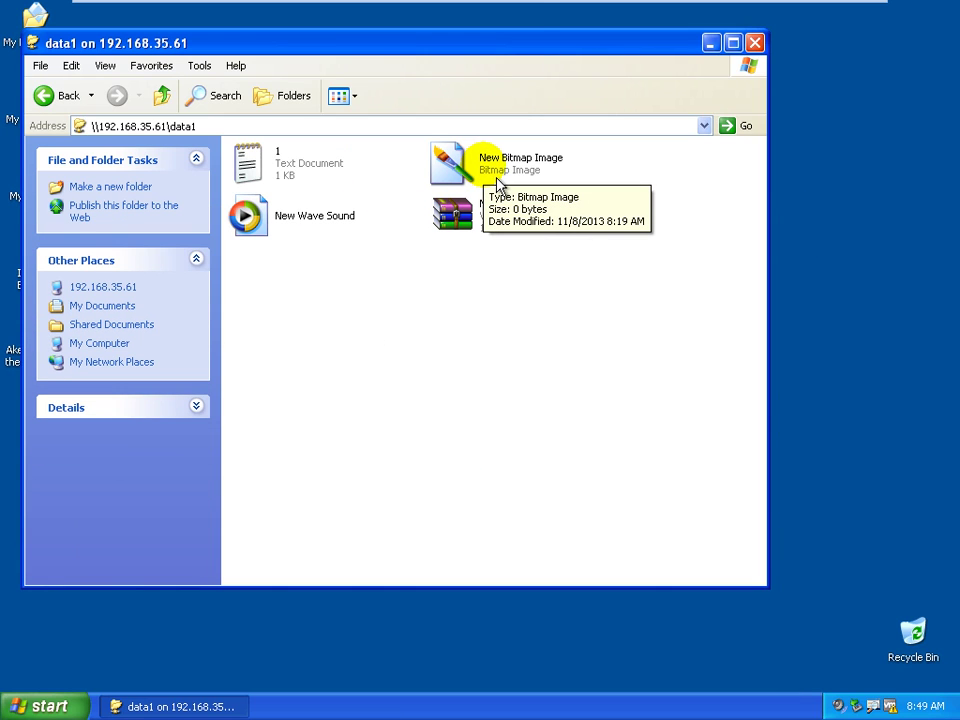
Copy New Wave Sound from the data1 share onto the XP02 desktop
{"action": "left_click_drag", "start_coordinate": [531, 39], "coordinate": [734, 178]}
{"action": "right_click", "coordinate": [514, 362]}
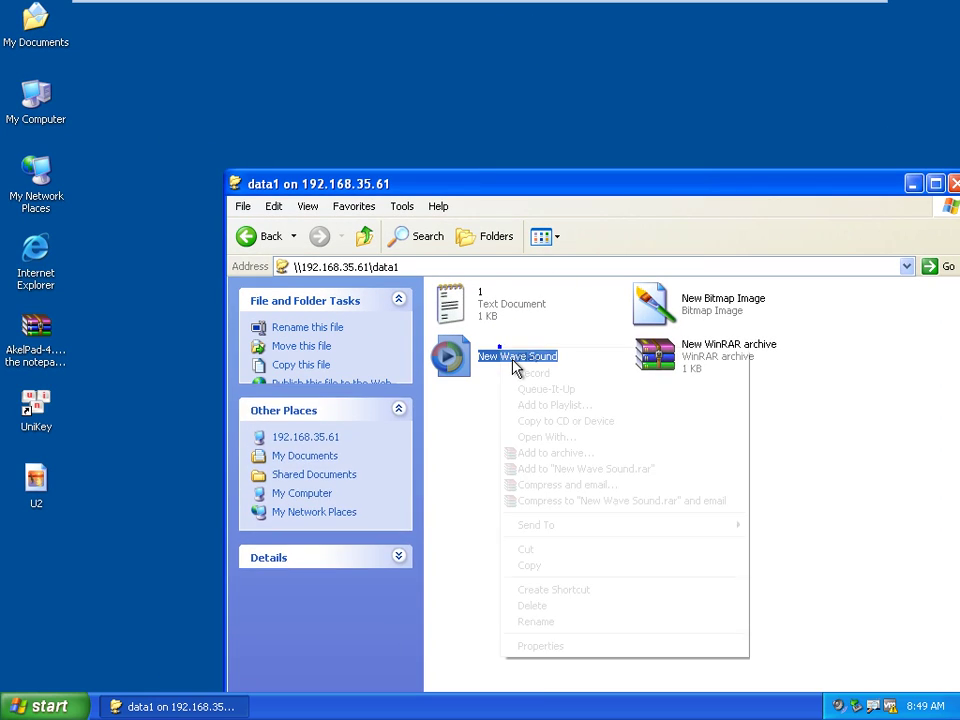
{"action": "left_click", "coordinate": [545, 565]}
{"action": "right_click", "coordinate": [189, 63]}
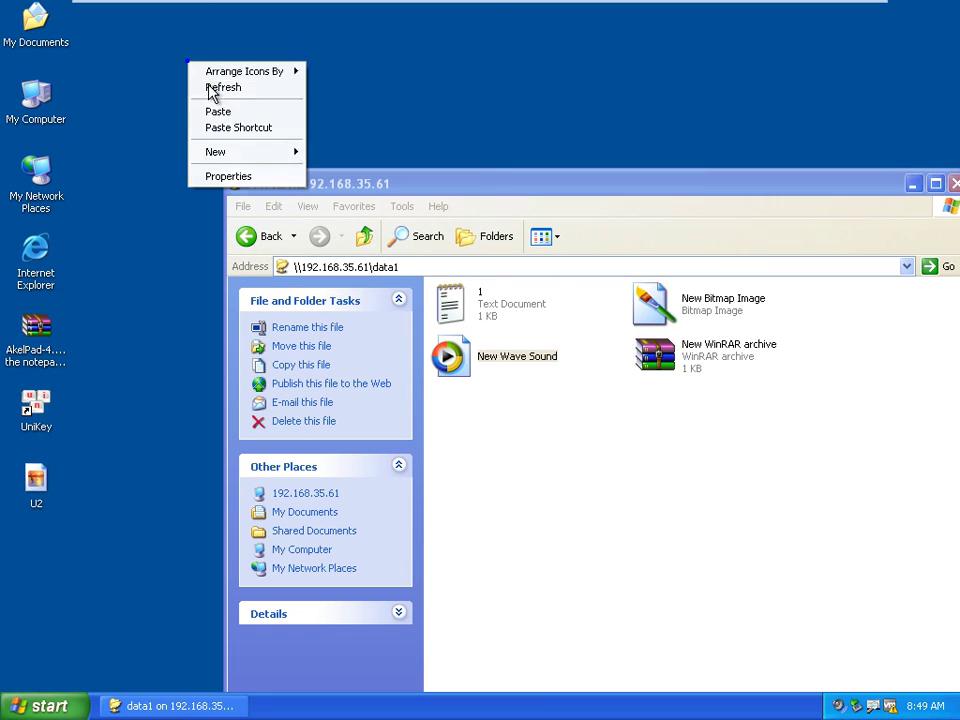
{"action": "left_click", "coordinate": [218, 111]}
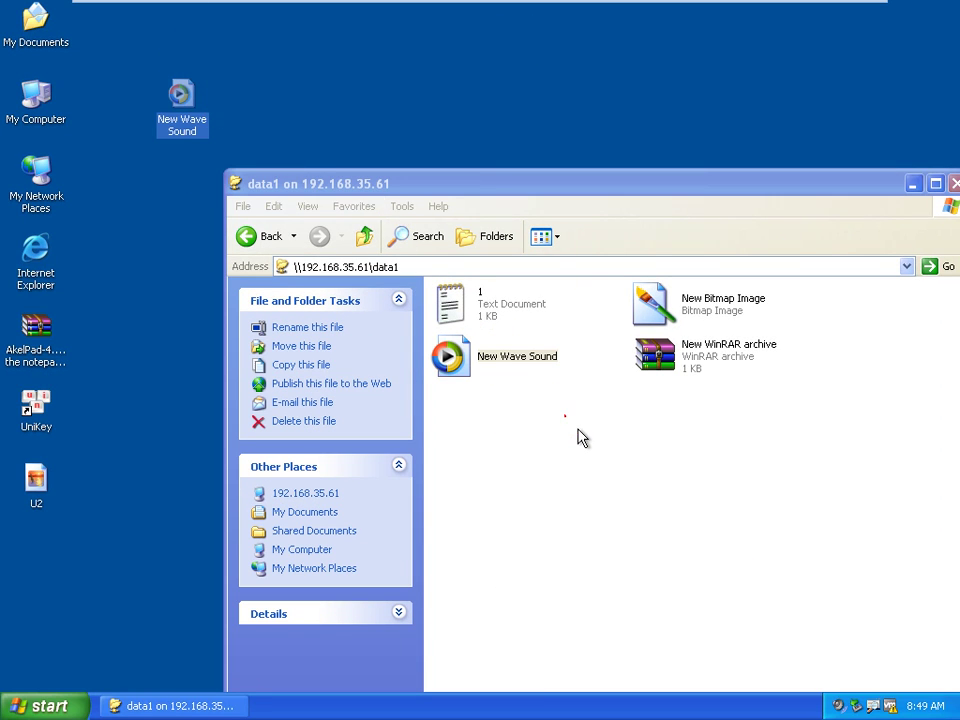
Try deleting New Wave Sound from the share and dismiss the Access is denied error
{"action": "right_click", "coordinate": [493, 376]}
{"action": "left_click", "coordinate": [540, 630]}
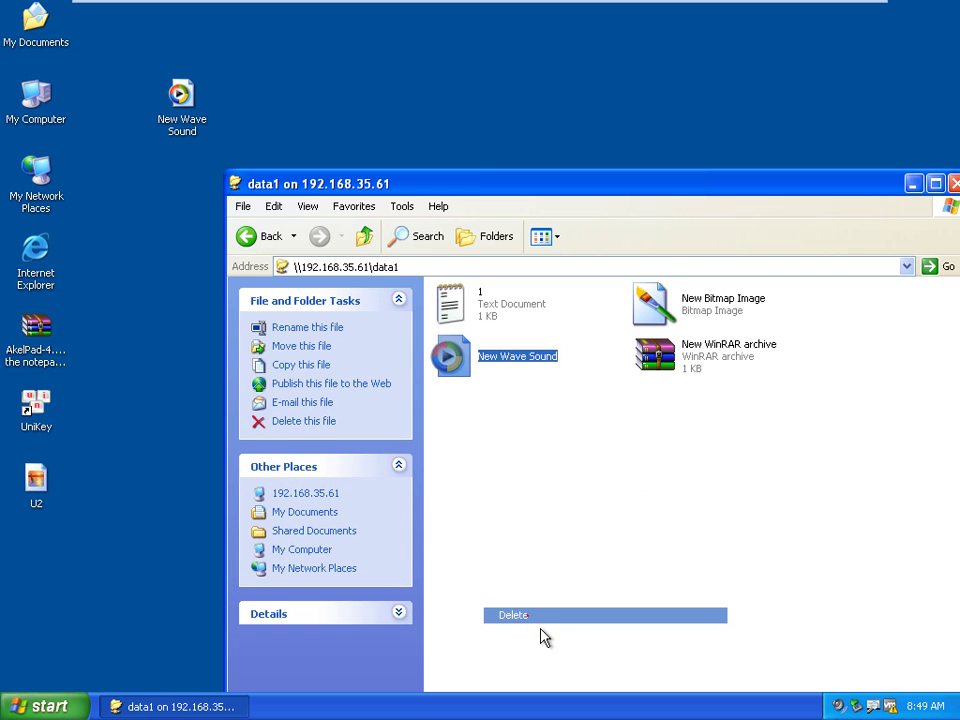
{"action": "left_click", "coordinate": [555, 382]}
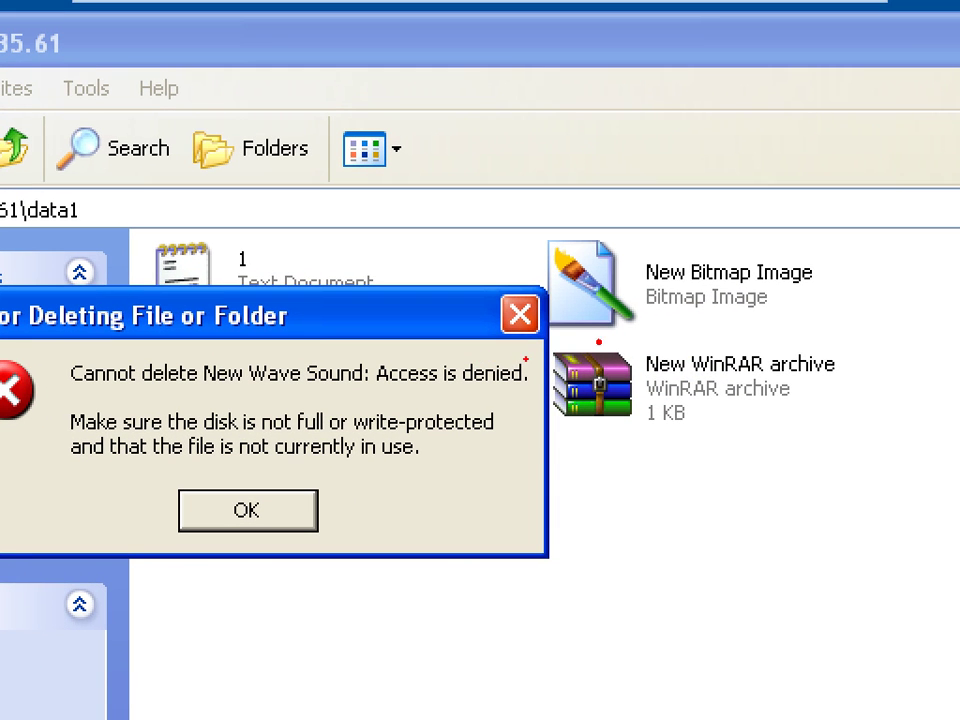
{"action": "left_click_drag", "start_coordinate": [416, 334], "coordinate": [626, 337]}
{"action": "mouse_move", "coordinate": [548, 338]}
{"action": "left_mouse_down"}
{"action": "mouse_move", "coordinate": [525, 372]}
{"action": "mouse_move", "coordinate": [610, 338]}
{"action": "left_mouse_up"}
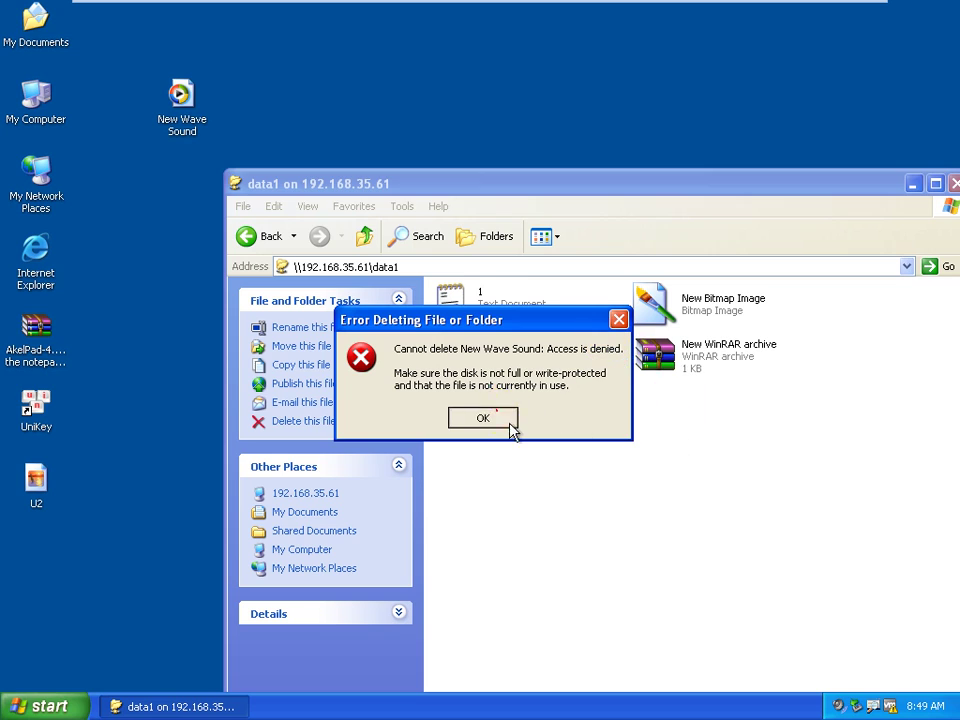
{"action": "left_click", "coordinate": [300, 526]}
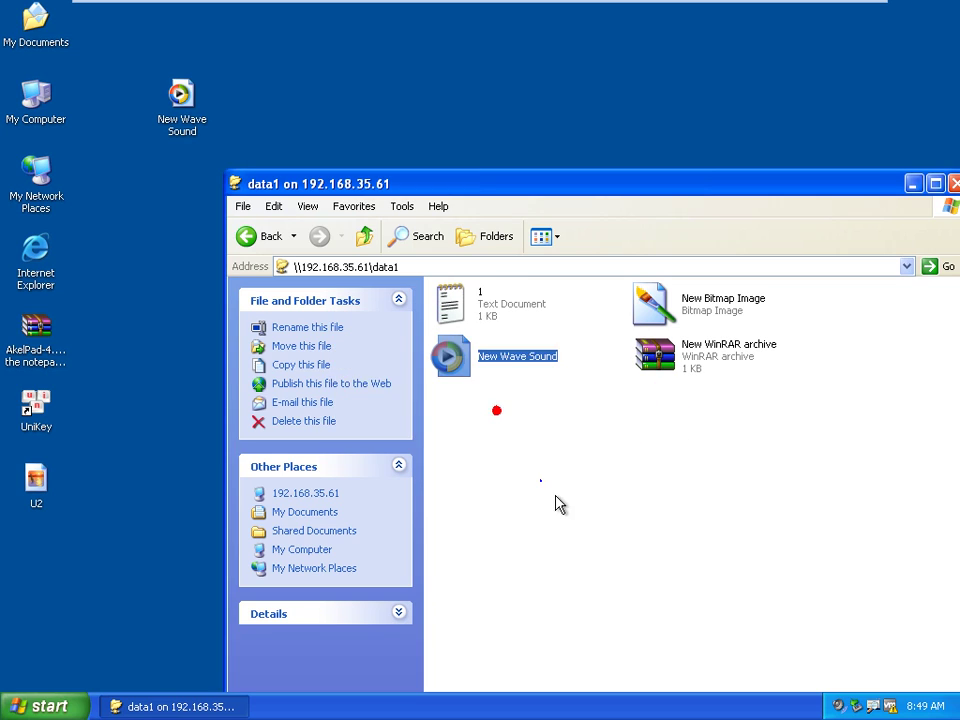
Attempt to create a new folder in the data1 share
{"action": "right_click", "coordinate": [369, 642]}
{"action": "mouse_move", "coordinate": [664, 640]}
{"action": "left_click", "coordinate": [767, 464]}
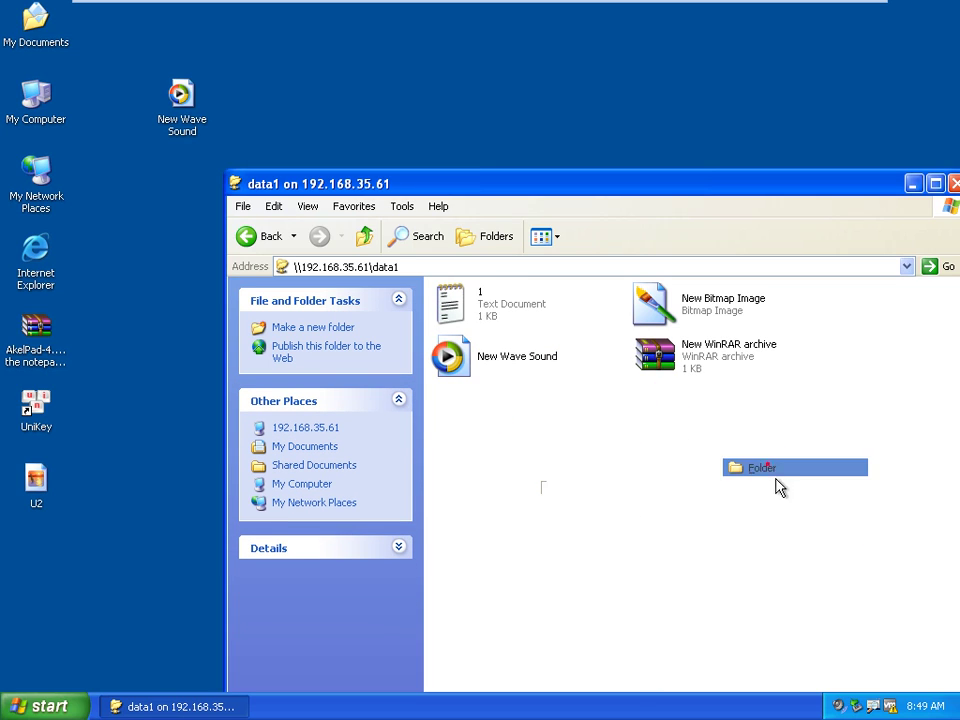